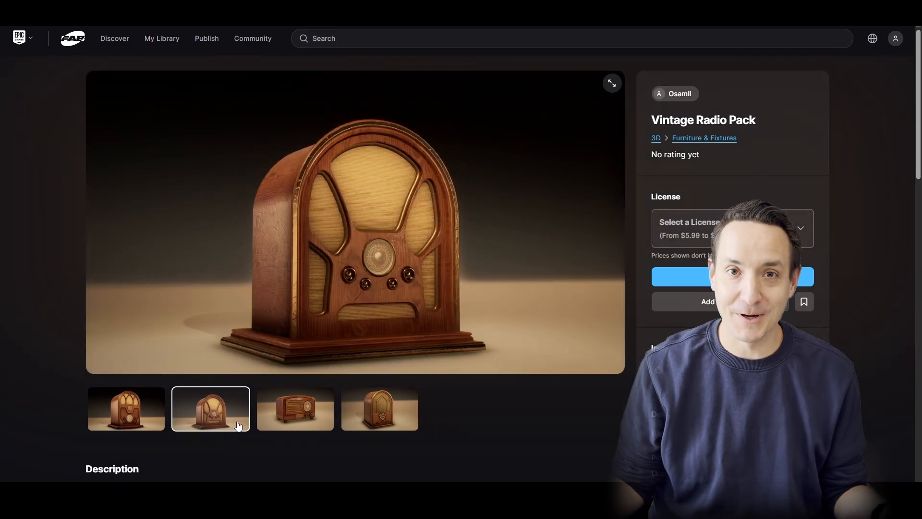
Step: Look through the preview images of the Vintage Radio Pack and Downtown Alley listings and view the alley level in Unreal Engine
left_click(290, 411)
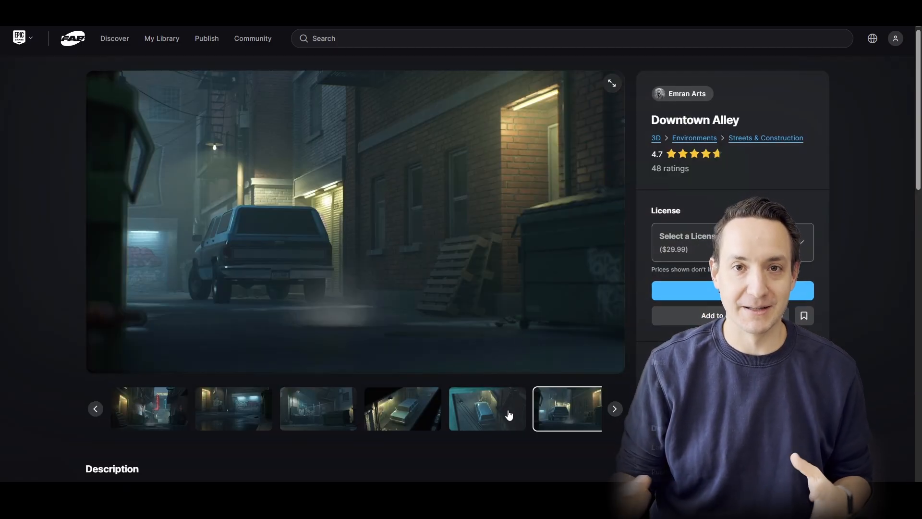
left_click(507, 415)
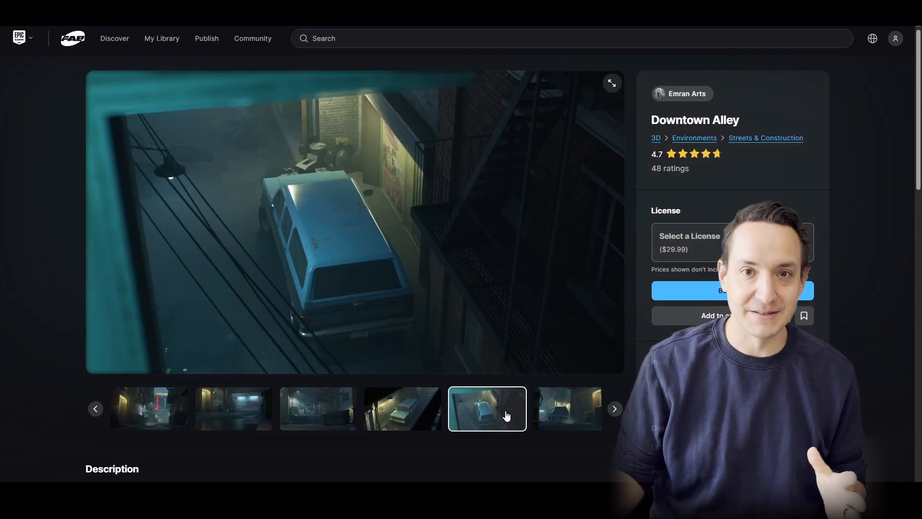
left_click(403, 410)
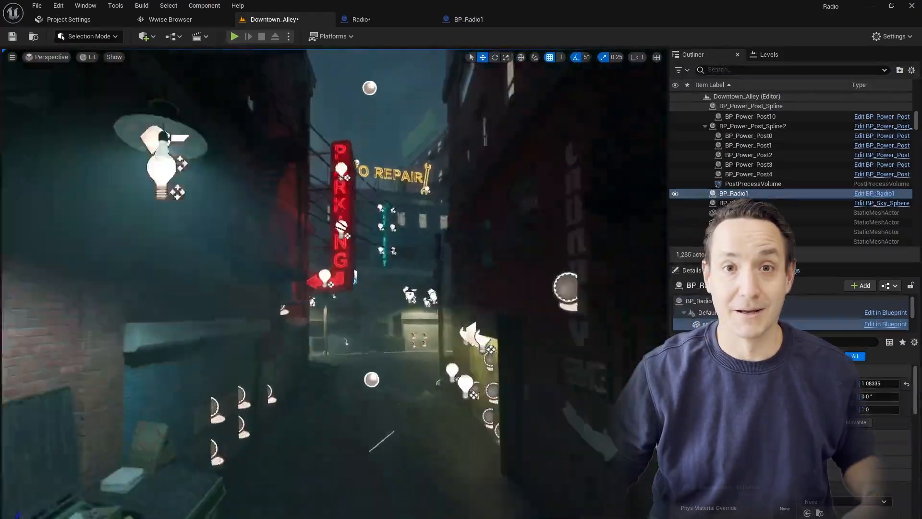
key("s")
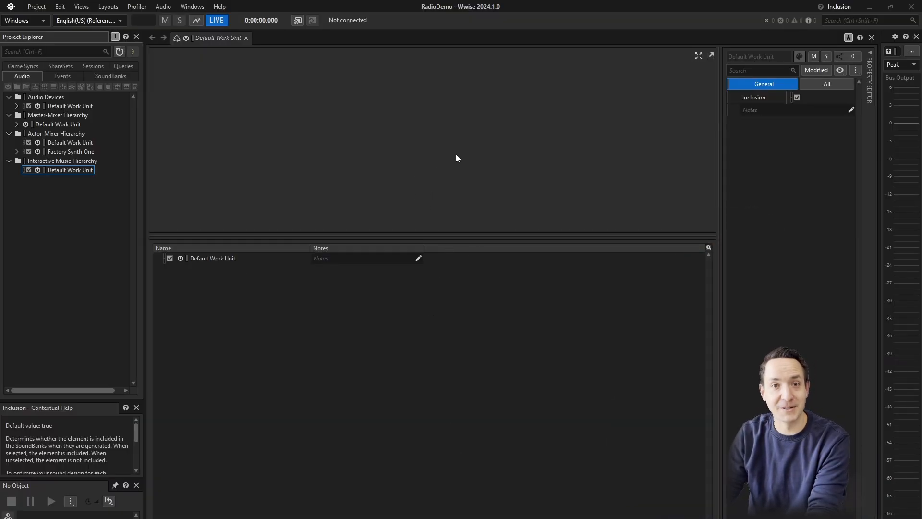
Step: Create a Music Playlist Container named Radio in the Interactive Music Hierarchy's Default Work Unit and import RadioDemoMus.wav into it as a music segment
right_click(72, 171)
mouse_move(98, 177)
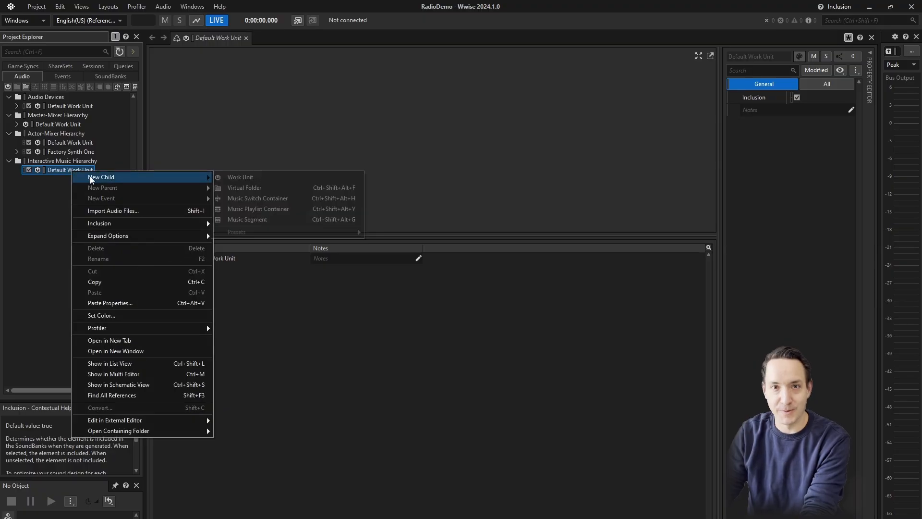
left_click(272, 209)
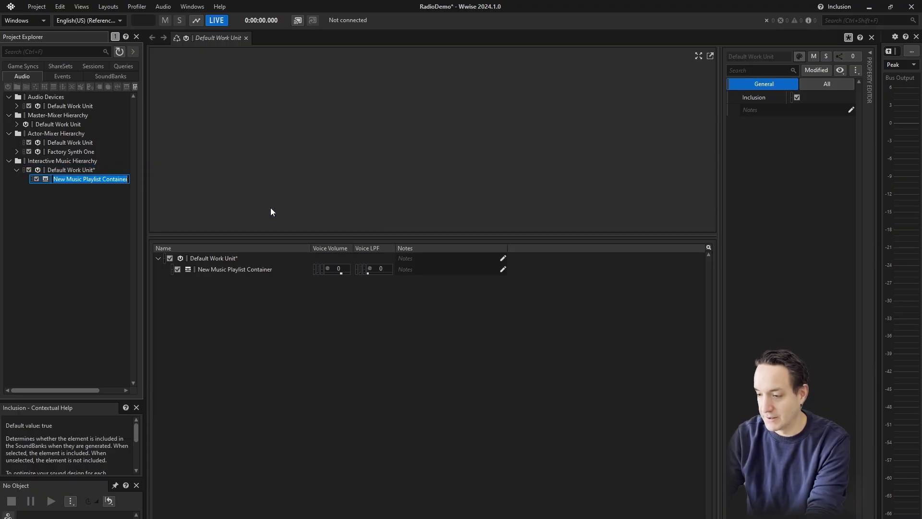
type("Radio")
key("Return")
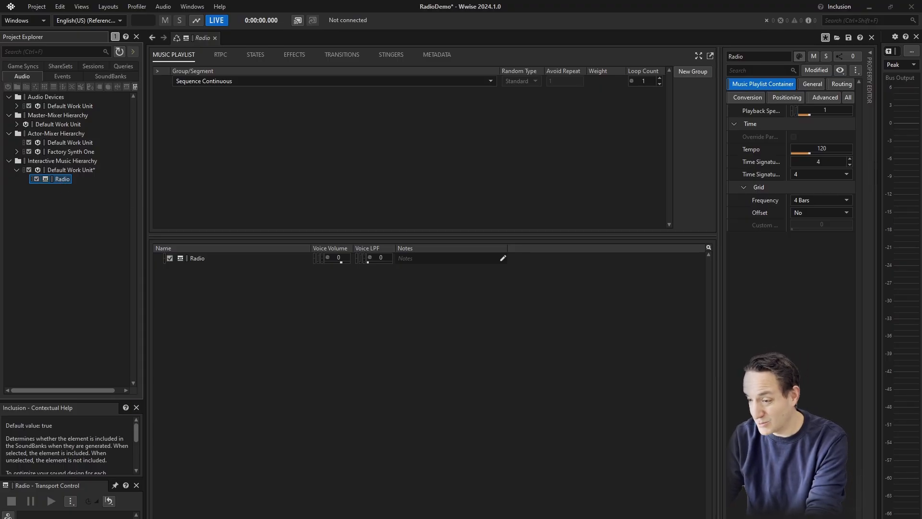
left_click_drag(185, 173, 54, 178)
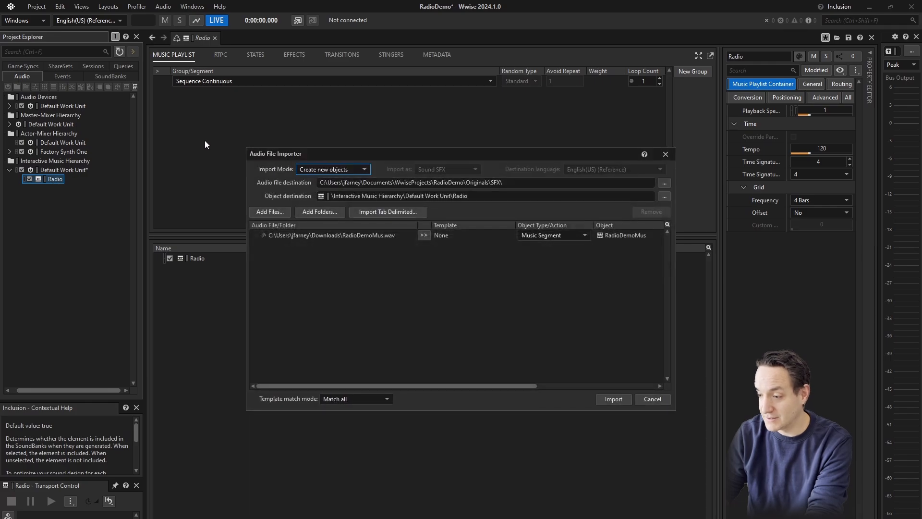
left_click(604, 399)
Step: Add the RadioDemoMus segment to the Radio container's playlist with its loop count set to Infinite
left_click(17, 179)
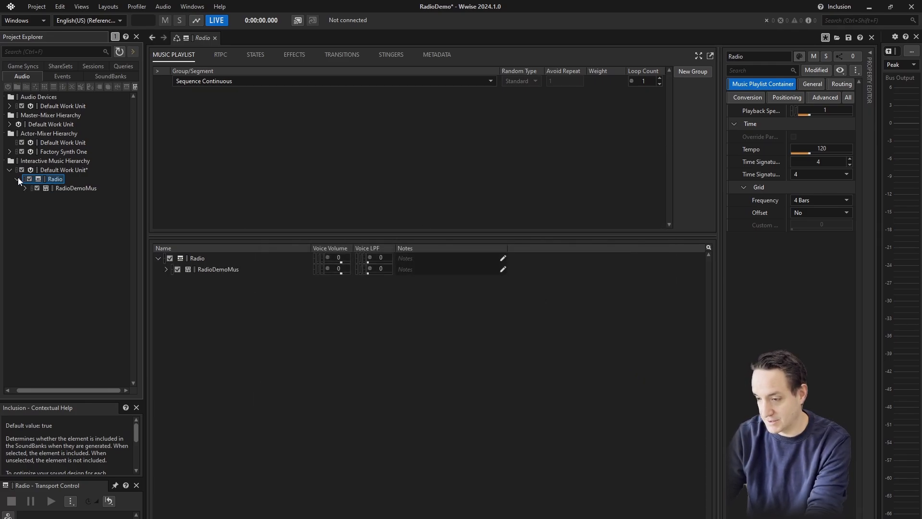
left_click_drag(65, 188, 217, 126)
left_click(660, 95)
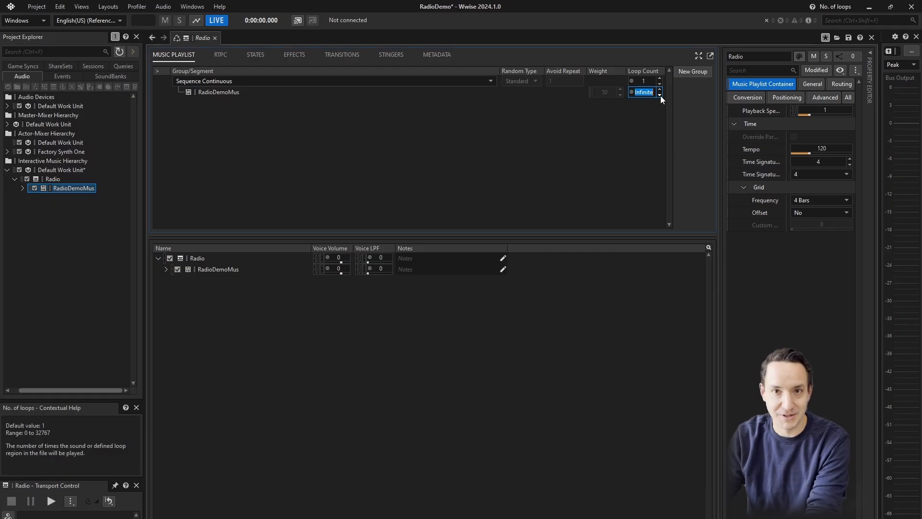
Step: Open the RadioDemoMus segment and audition its audio
double_click(218, 92)
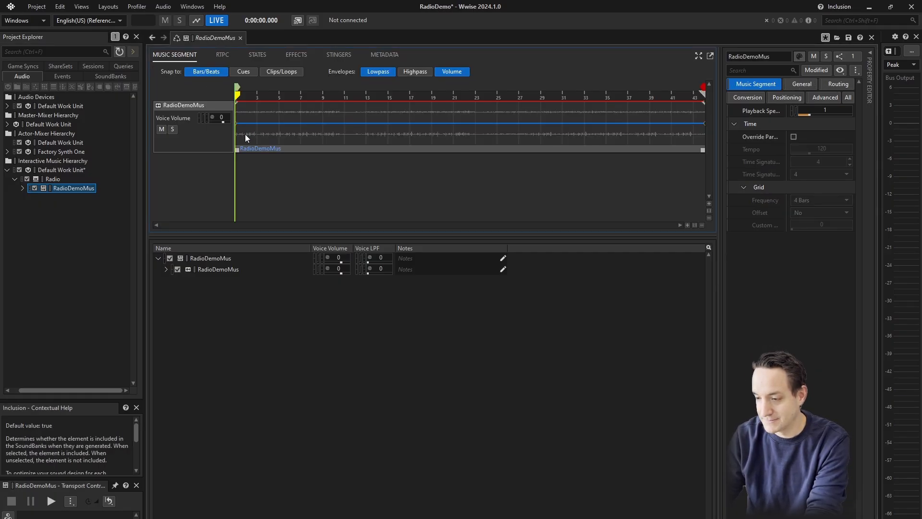
key("space")
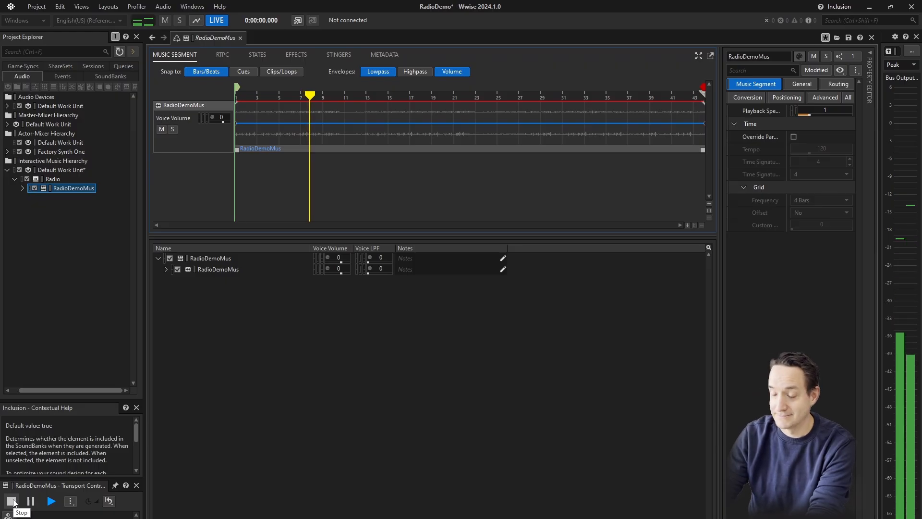
left_click(12, 501)
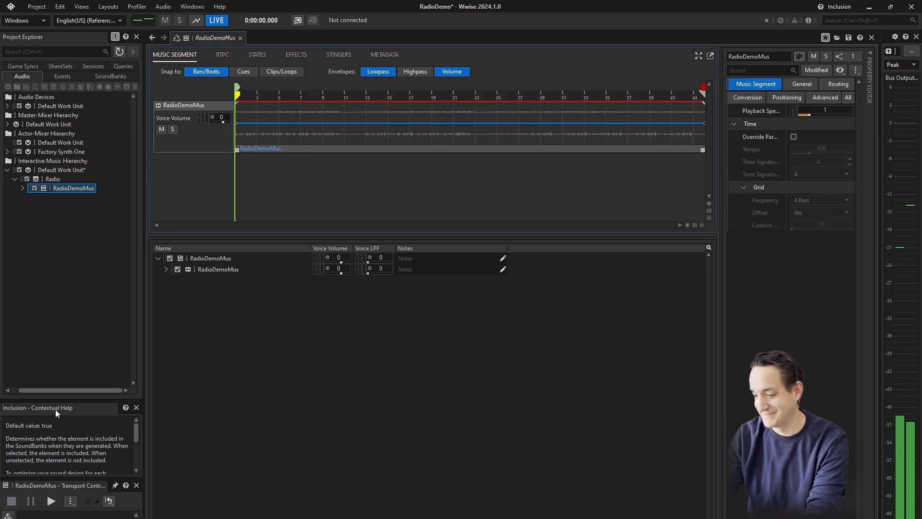
Step: Create an attenuation ShareSet named RadioATT and raise the far end of its distance volume curve to about -4 dB
left_click(53, 64)
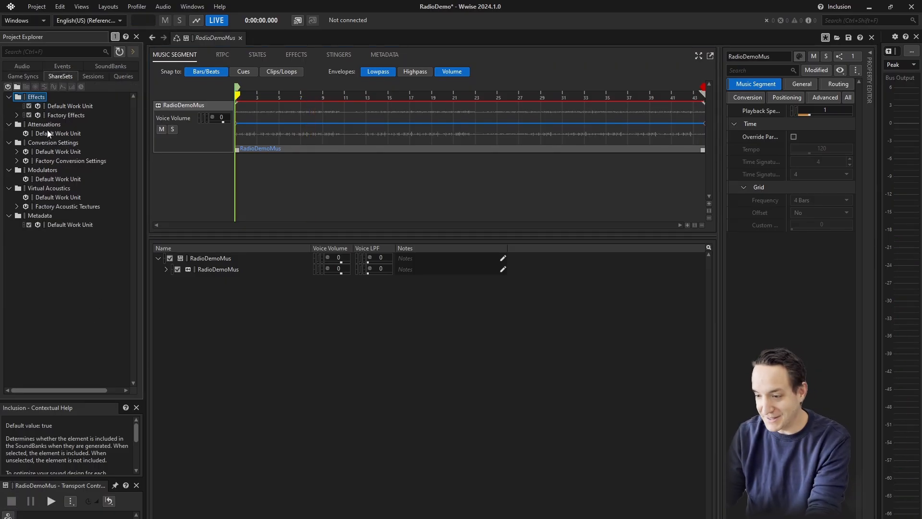
right_click(47, 133)
mouse_move(82, 136)
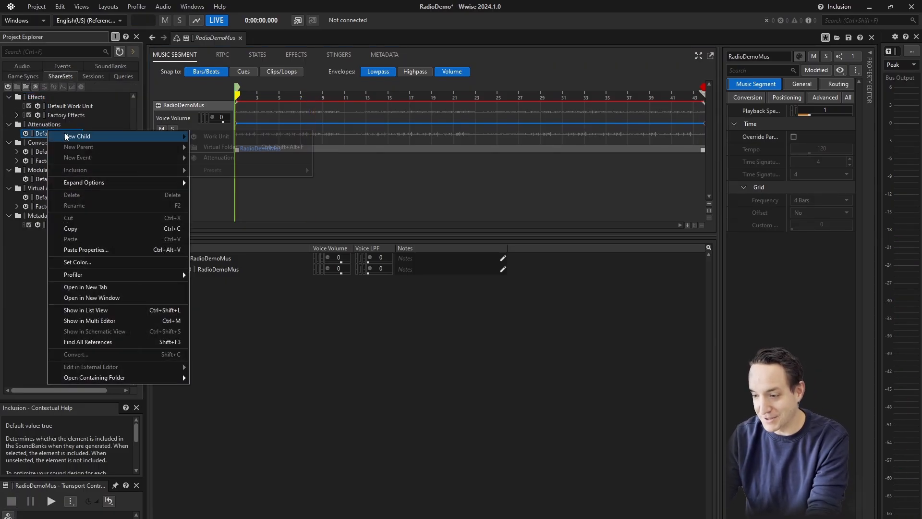
left_click(211, 159)
type("Rad")
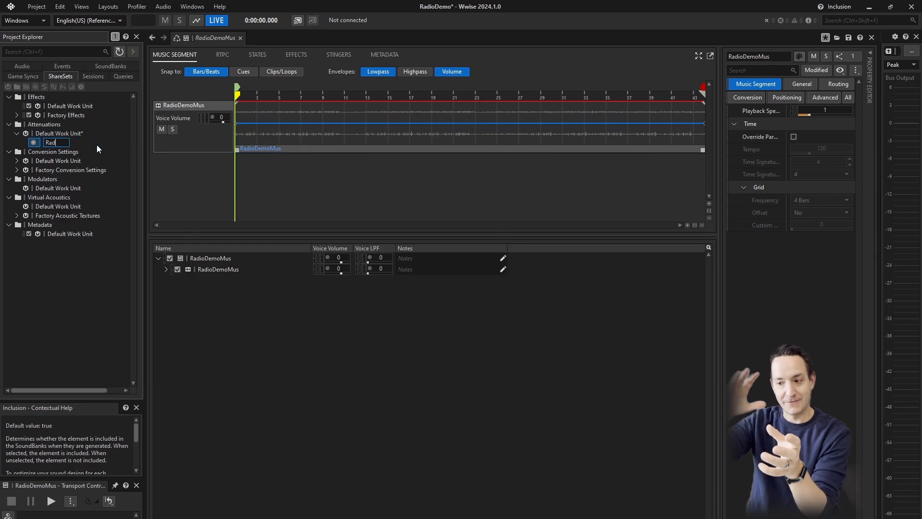
type("ioATT")
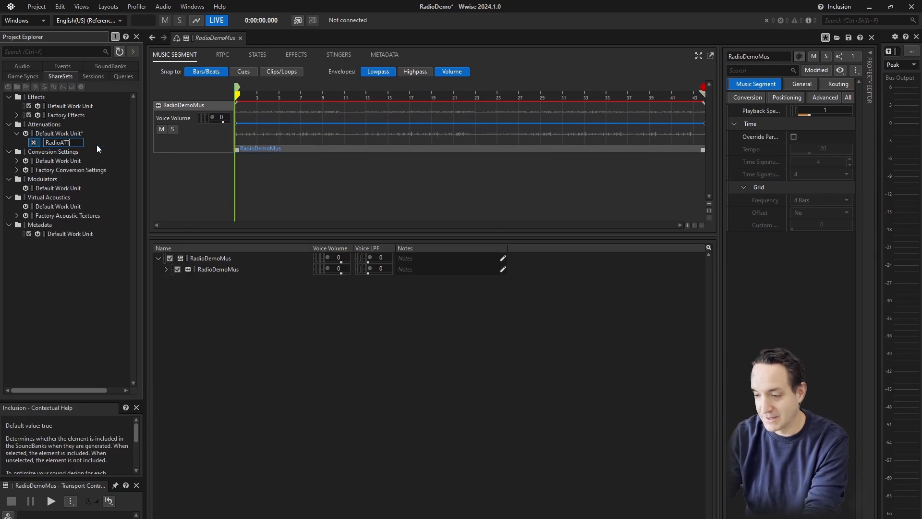
key("Return")
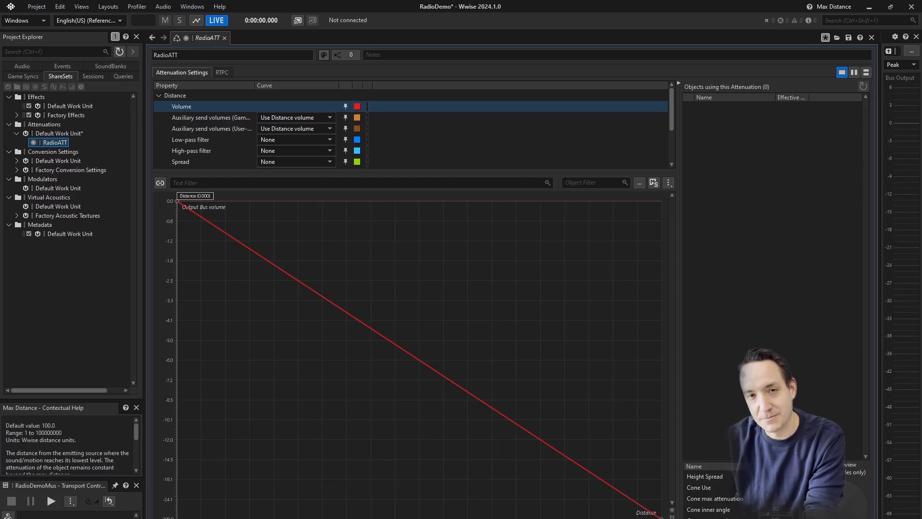
left_click_drag(662, 517, 660, 316)
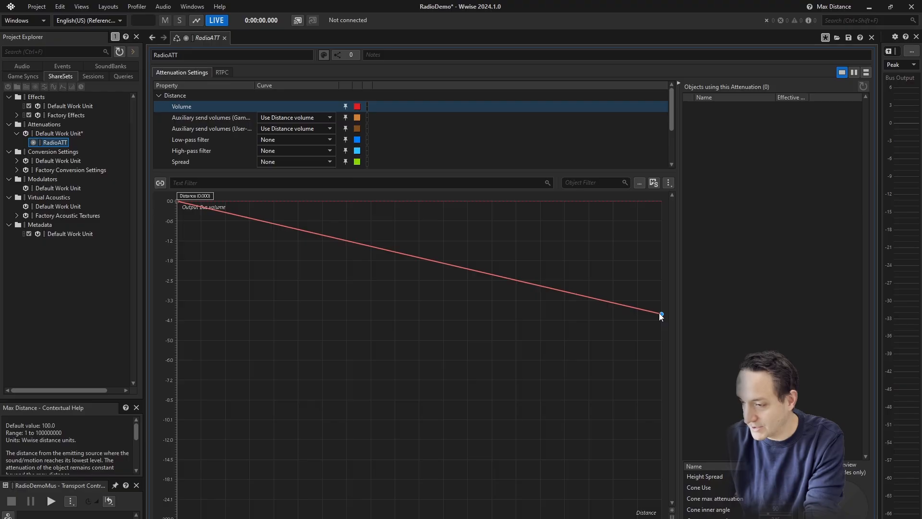
Step: Set the occlusion volume, low-pass filter and high-pass filter curves of RadioATT to None
scroll(386, 131, "down", 2)
left_click(158, 139)
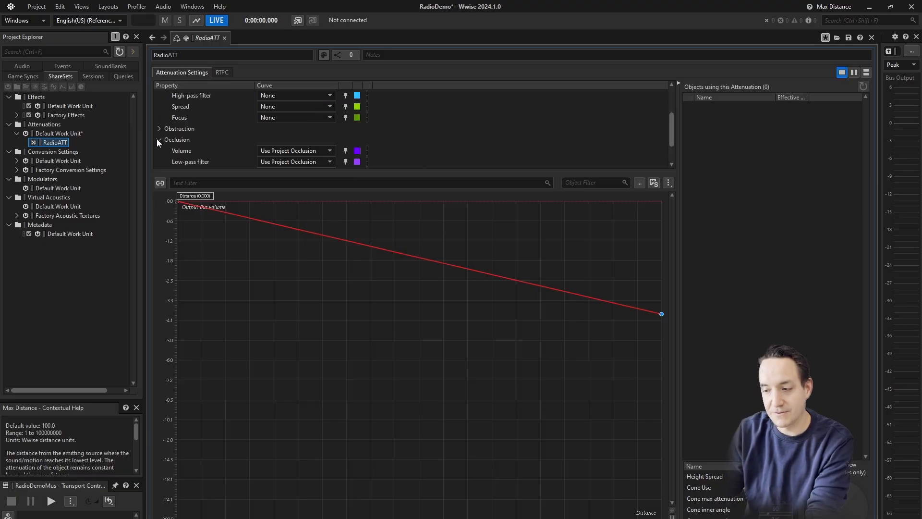
left_click(265, 150)
left_click(261, 158)
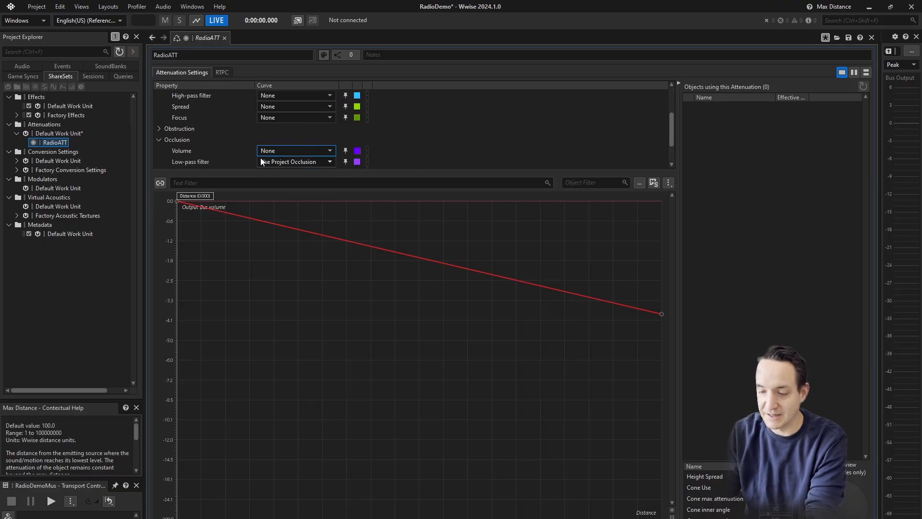
scroll(255, 153, "down", 1)
left_click(282, 128)
left_click(269, 136)
left_click(280, 139)
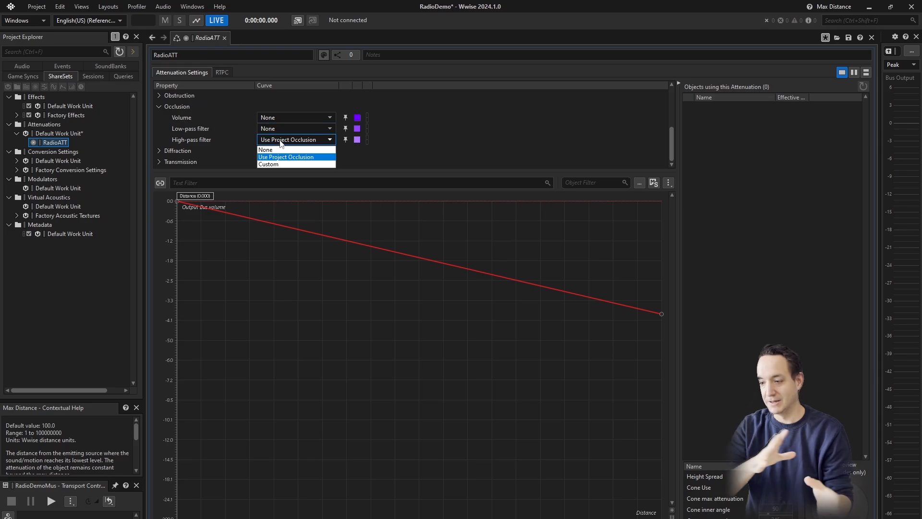
left_click(275, 150)
left_click(161, 106)
scroll(255, 145, "up", 2)
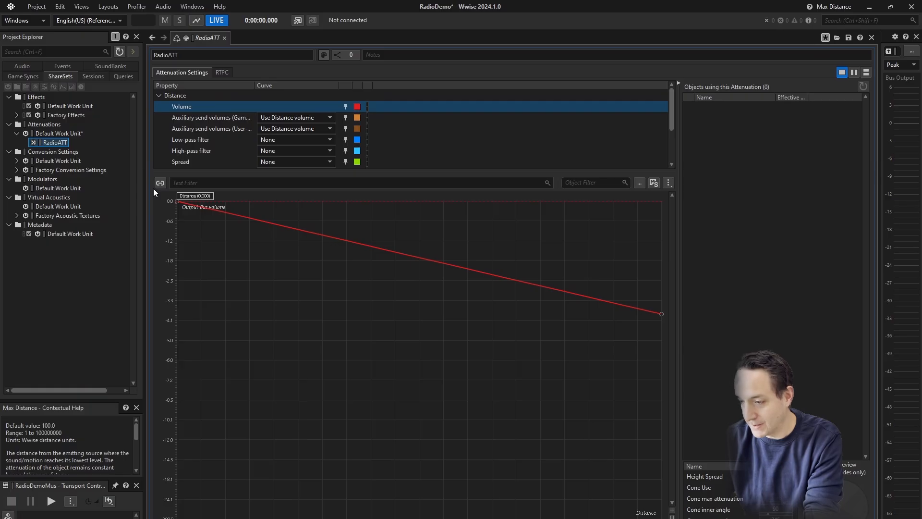
Step: Assign the RadioATT attenuation to the Radio container and set its 3D Spatialization to Position
left_click(24, 66)
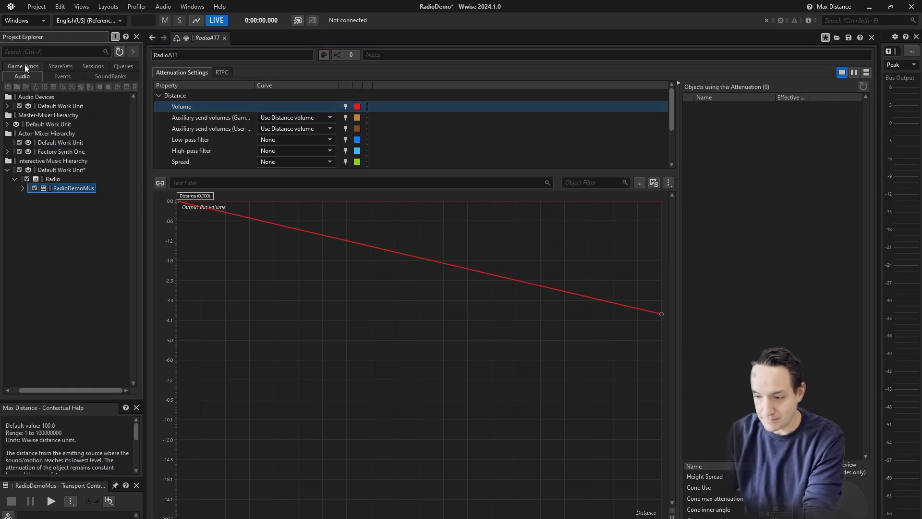
left_click(65, 188)
left_click(52, 179)
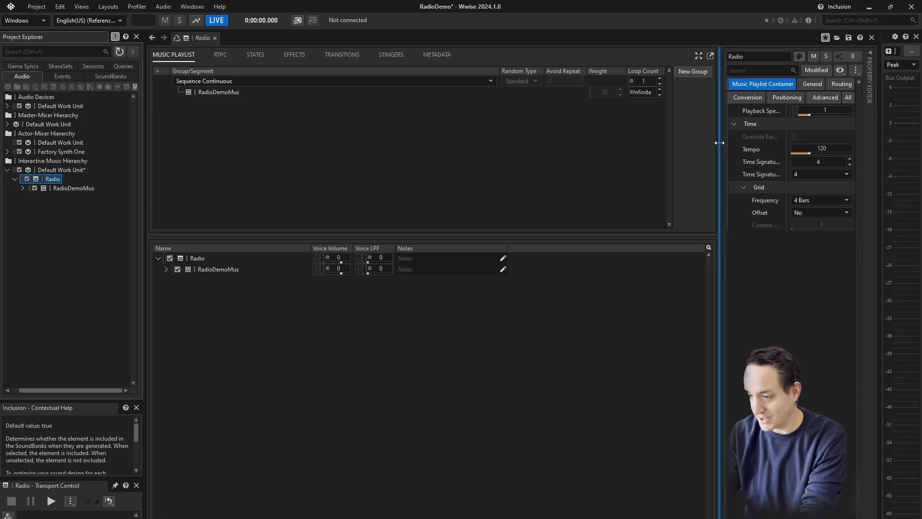
left_click_drag(721, 143, 624, 151)
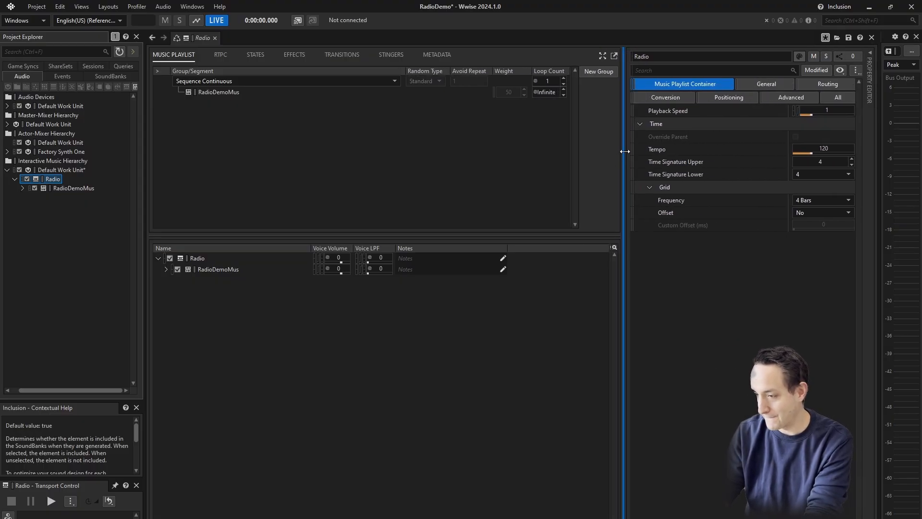
left_click(717, 98)
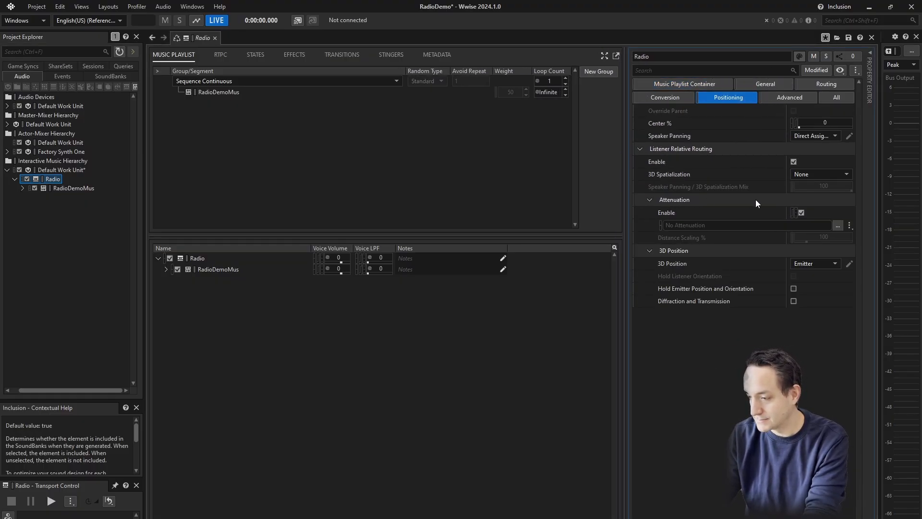
left_click(838, 225)
left_click(345, 211)
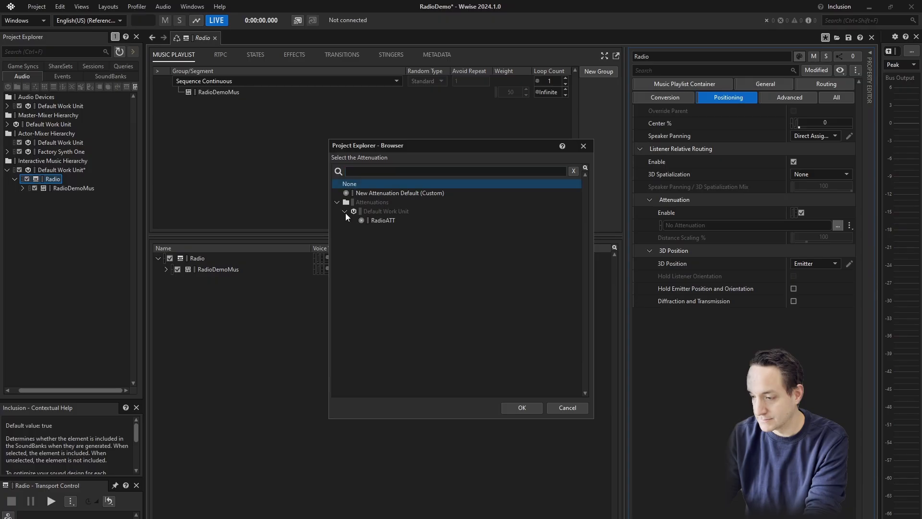
left_click(377, 221)
left_click(512, 405)
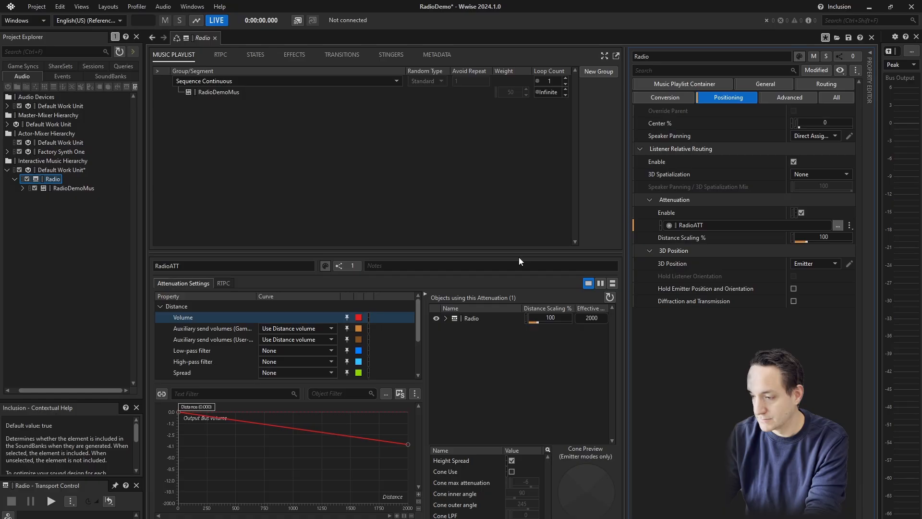
left_click(802, 176)
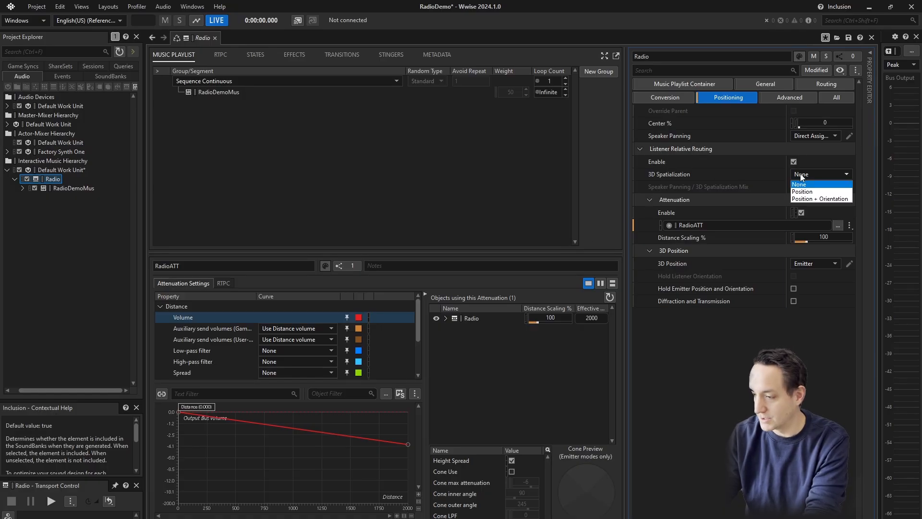
left_click(803, 191)
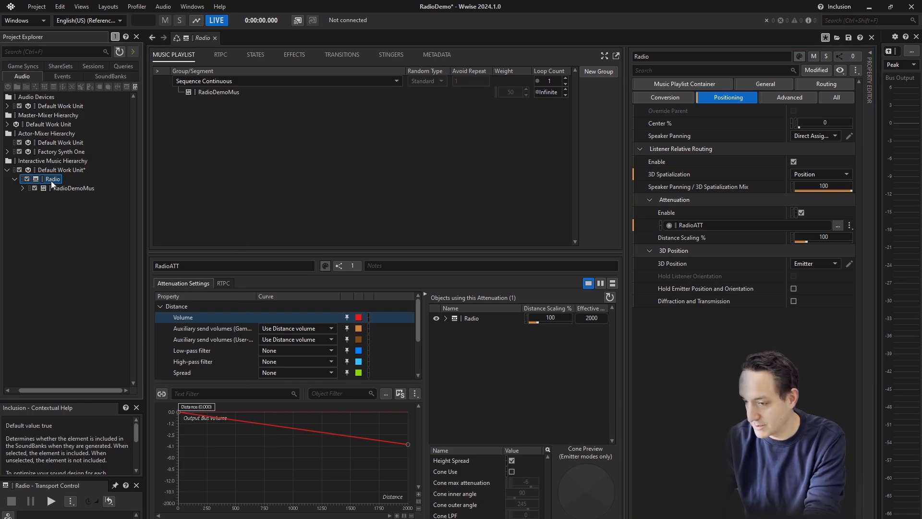
Step: Audition the Radio container while varying the preview distance along the attenuation's volume curve
key("space")
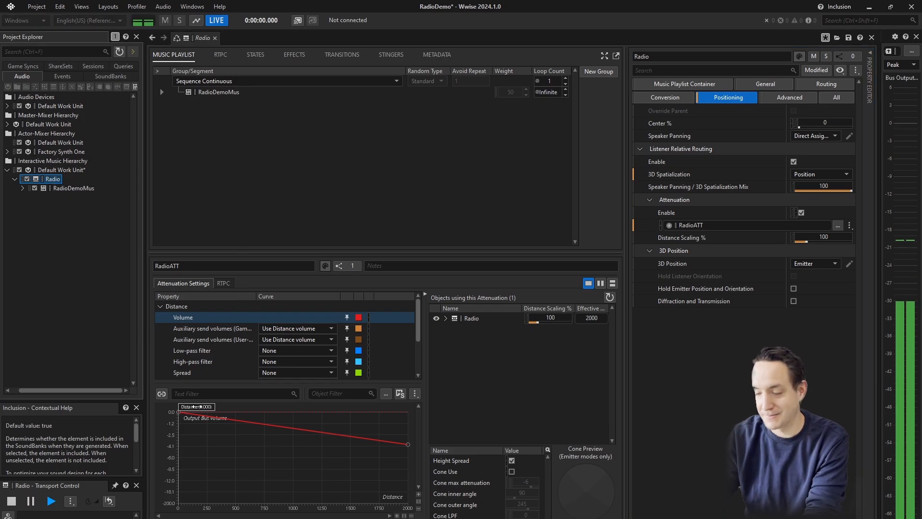
mouse_move(195, 407)
left_mouse_down()
mouse_move(400, 405)
mouse_move(185, 406)
mouse_move(453, 411)
mouse_move(180, 411)
left_mouse_up()
key("space")
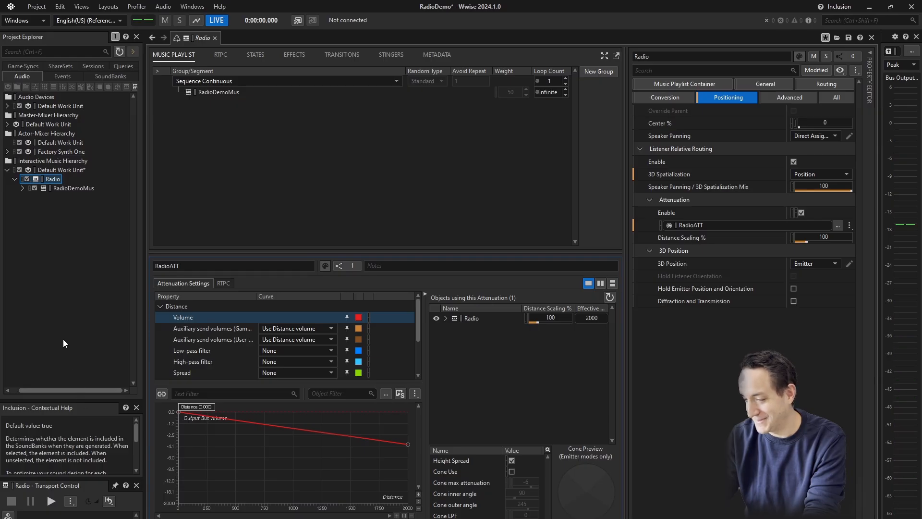
Step: Add a Playback Speed RTPC to the Radio container, driven by a new game parameter named RadioRTPC
left_click(220, 55)
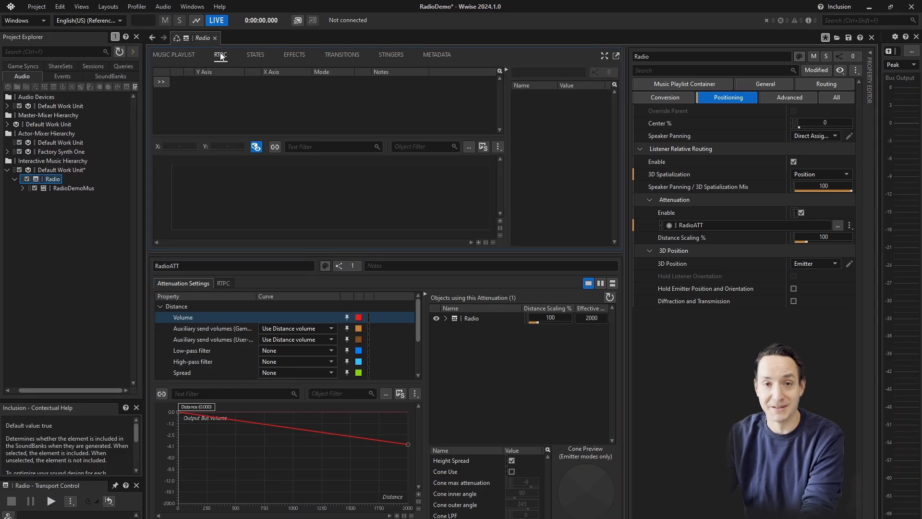
left_click(164, 81)
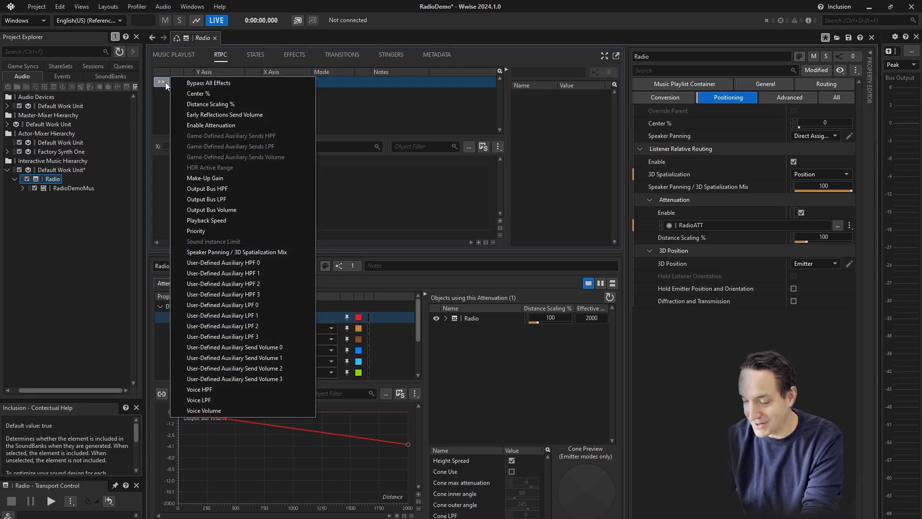
left_click(203, 220)
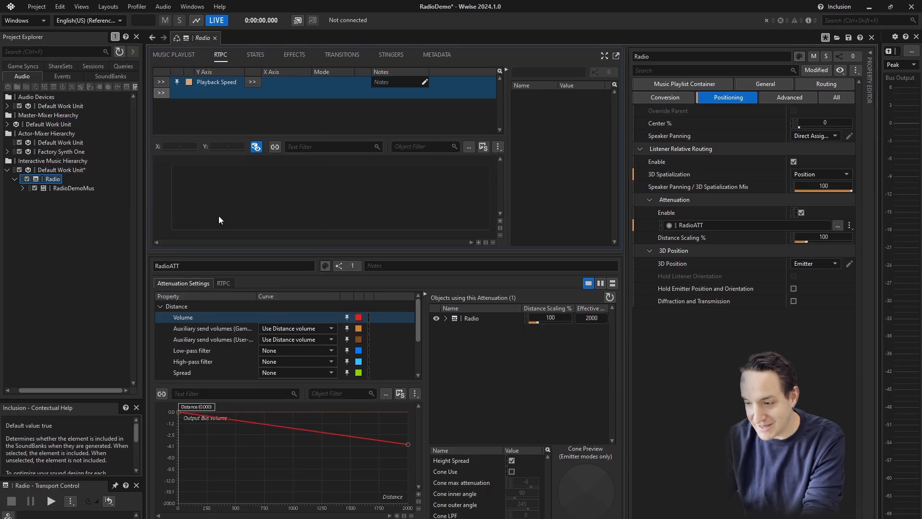
left_click(252, 81)
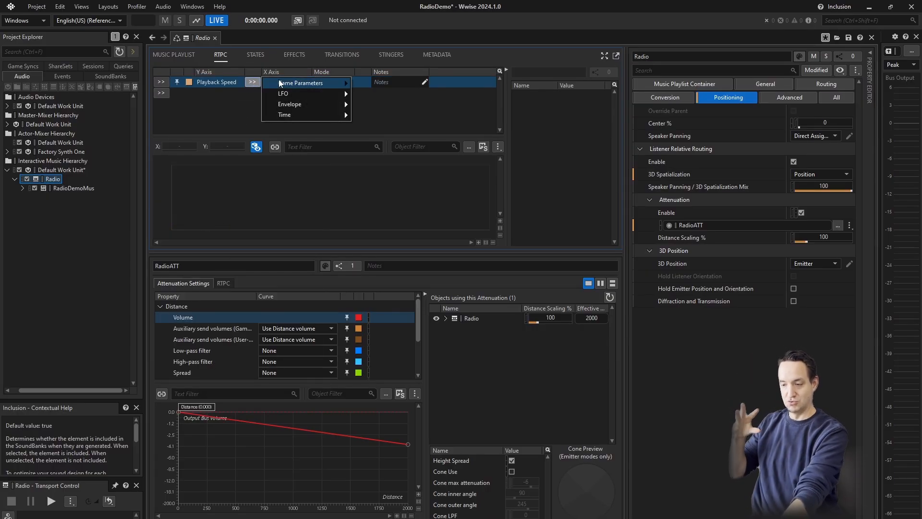
mouse_move(301, 83)
left_click(364, 82)
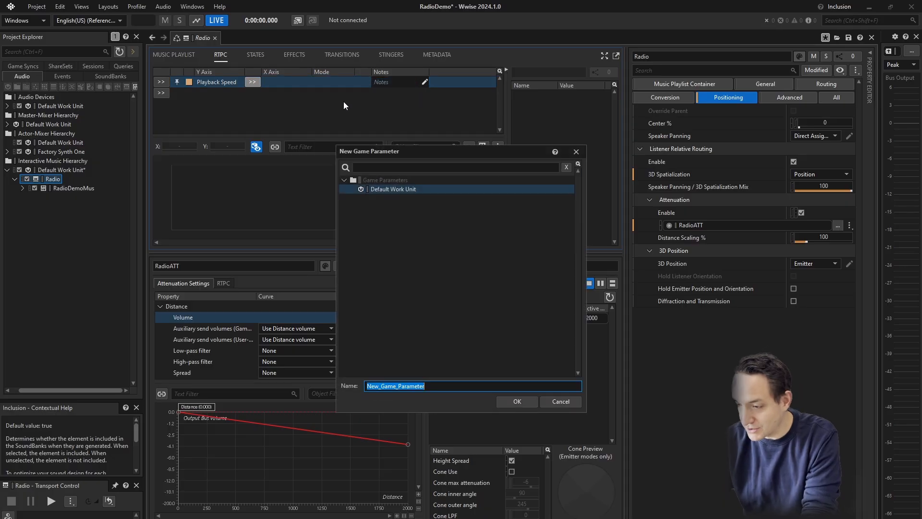
type("R")
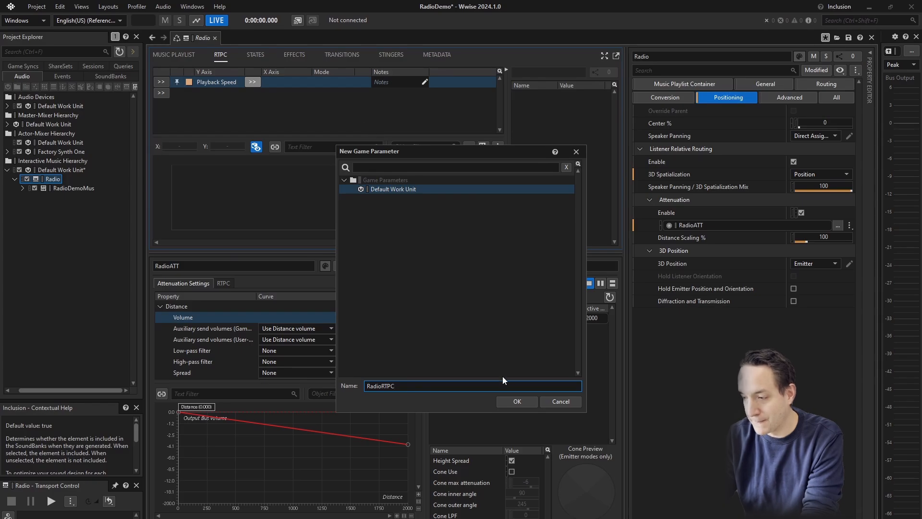
type("adioRTPC")
left_click(515, 403)
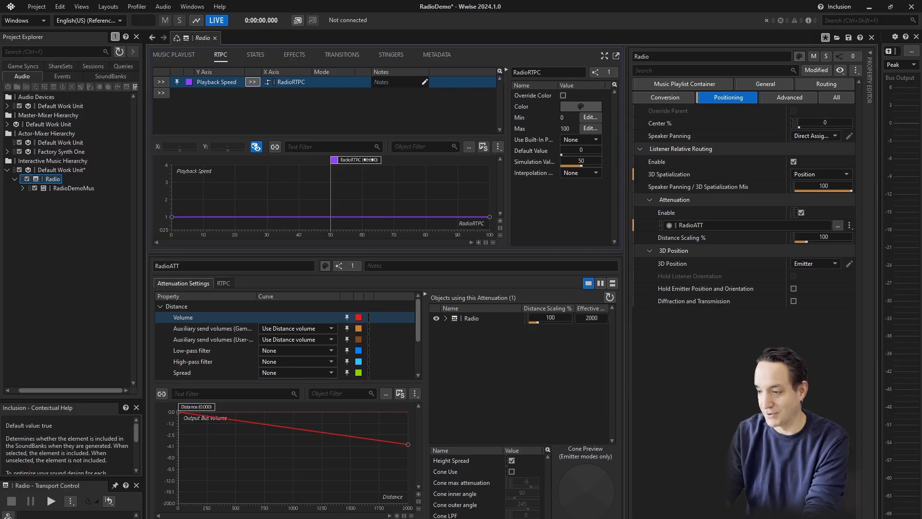
Step: Bind RadioRTPC to the built-in Distance parameter and set its maximum to 1500 with the Stretch option
left_click(572, 139)
left_click(575, 157)
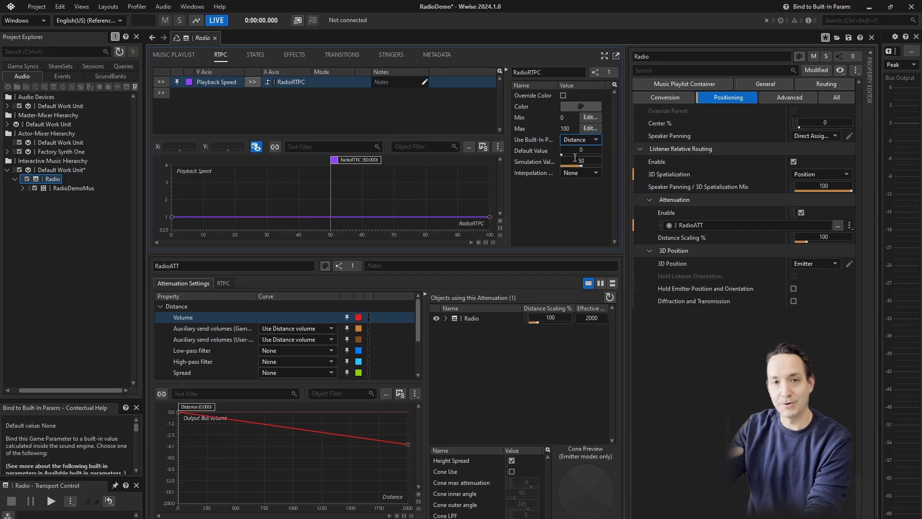
left_click(585, 161)
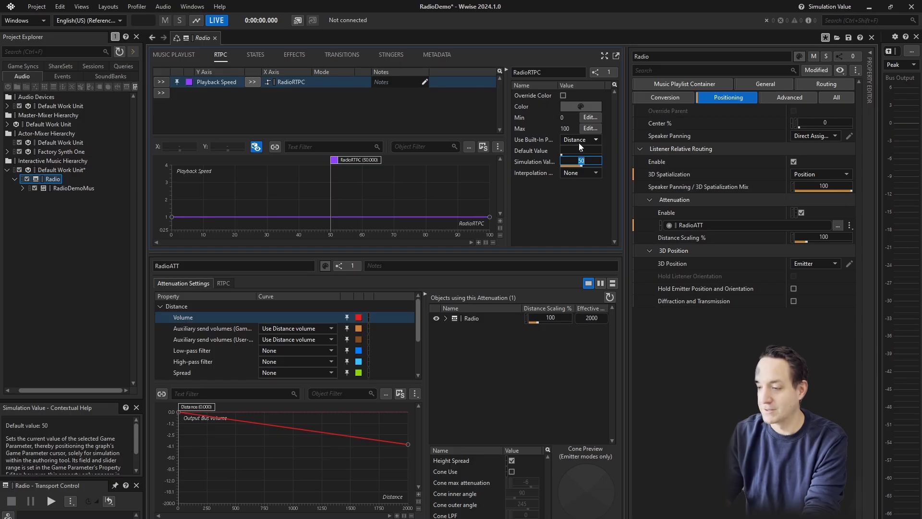
left_click(587, 128)
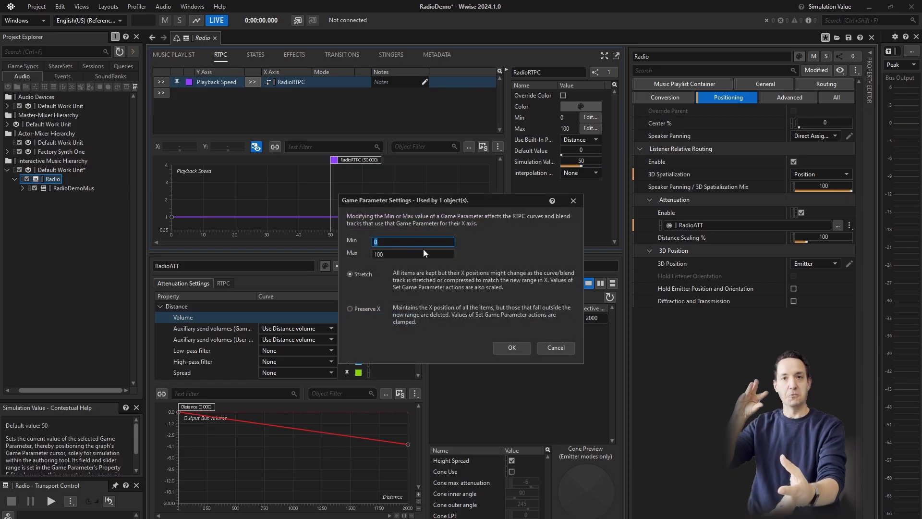
key("Tab")
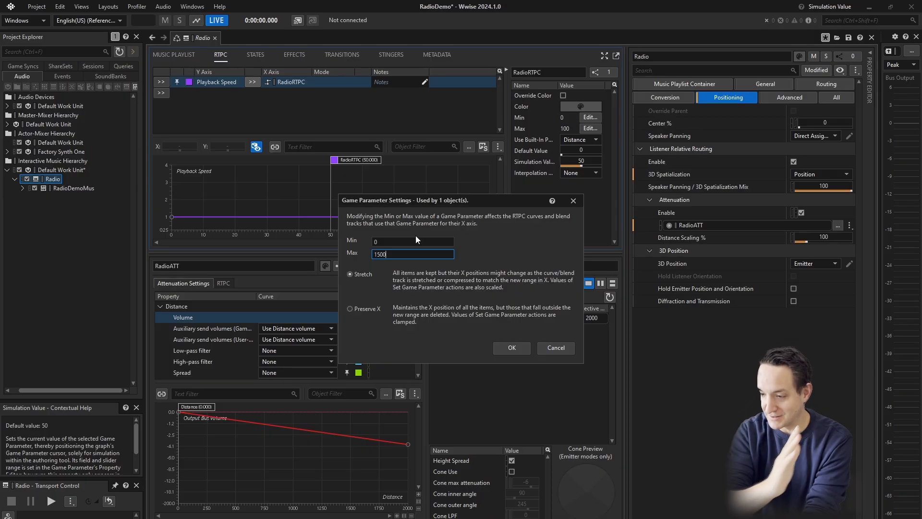
type("1500")
left_click(508, 346)
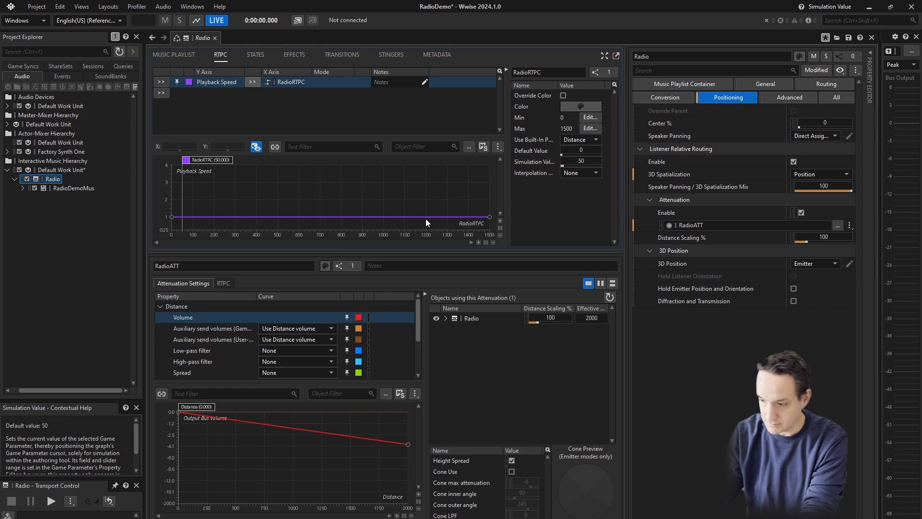
Step: Shape the Playback Speed curve to stay at 1 until about 600, dip to about 0.86 near 1042, and fall to 0.25 at 1500
double_click(298, 217)
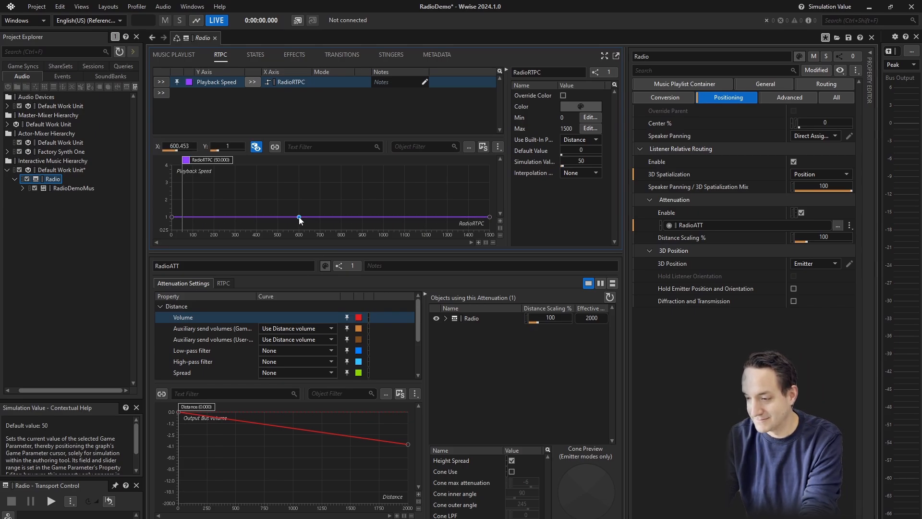
double_click(481, 217)
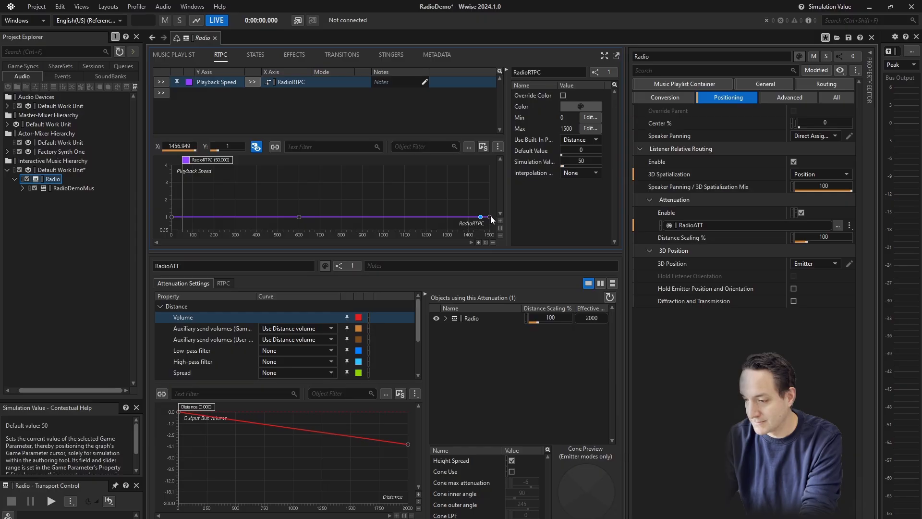
left_click(490, 217)
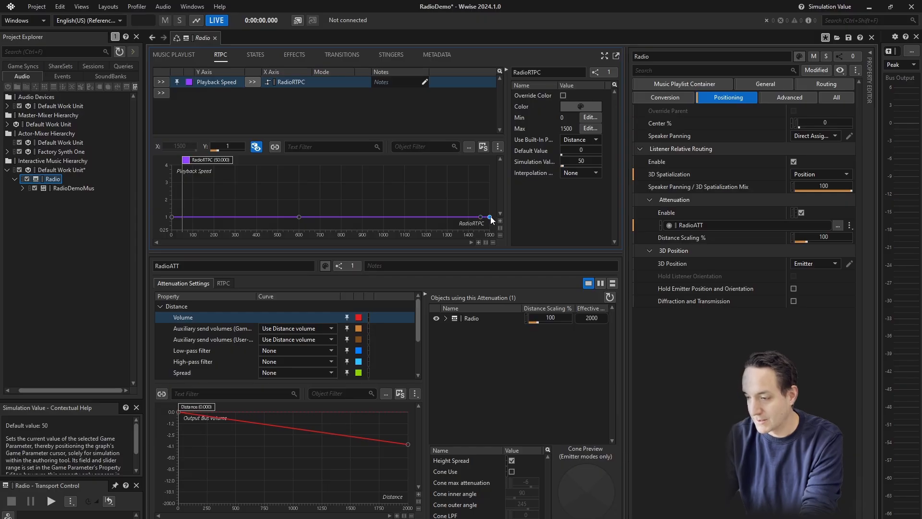
double_click(393, 217)
left_click_drag(392, 218, 393, 220)
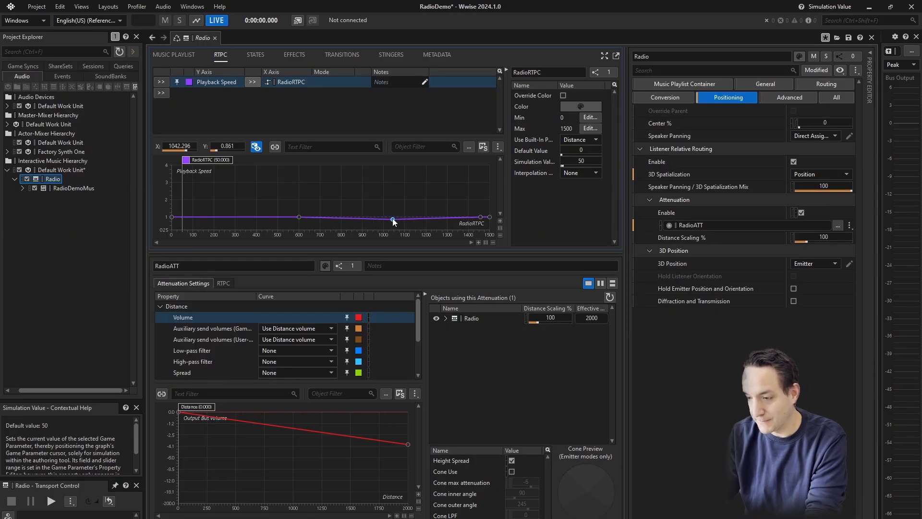
double_click(439, 219)
left_click_drag(439, 219, 484, 223)
left_click(490, 217)
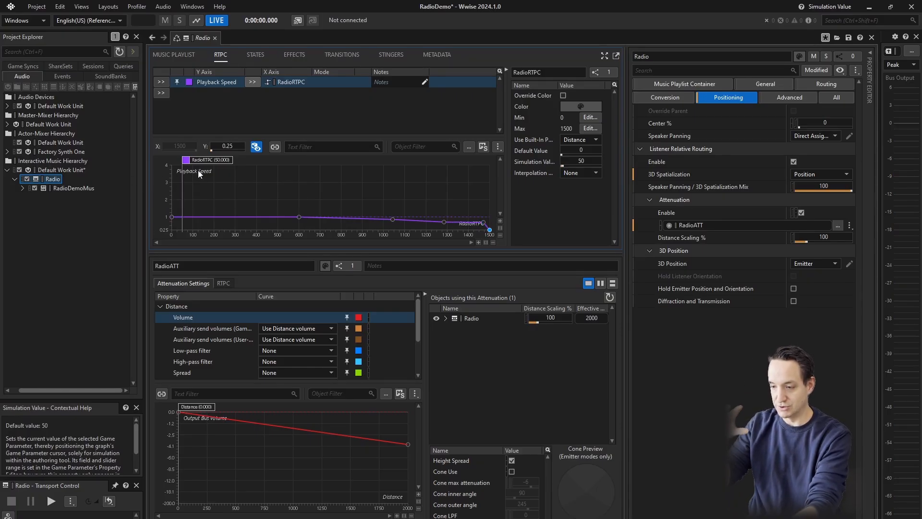
Step: Audition the Radio container while sweeping the RadioRTPC simulation value from 0 to 1500 and back to 0
left_click_drag(206, 161, 155, 166)
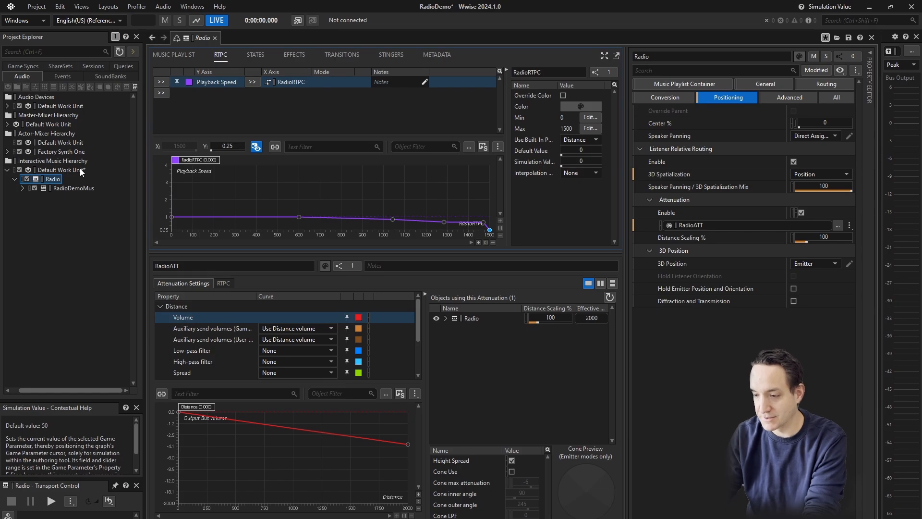
key("space")
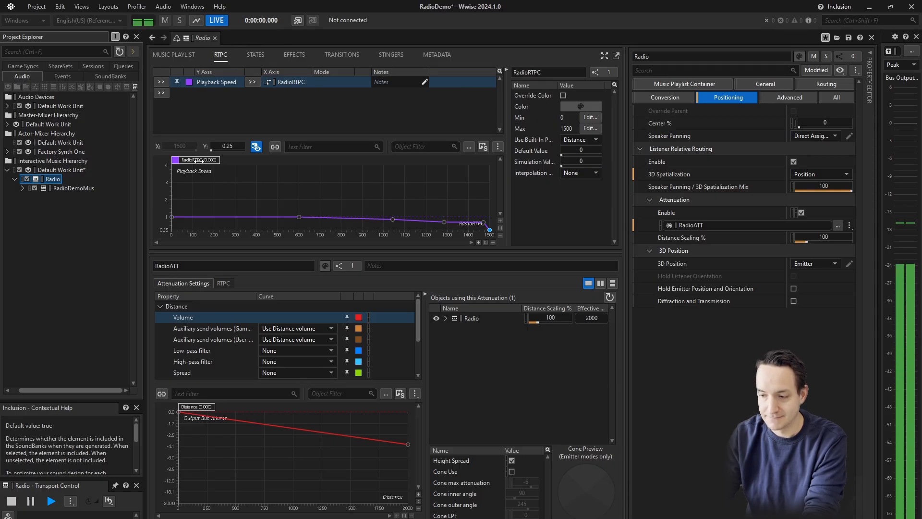
left_click_drag(191, 160, 515, 169)
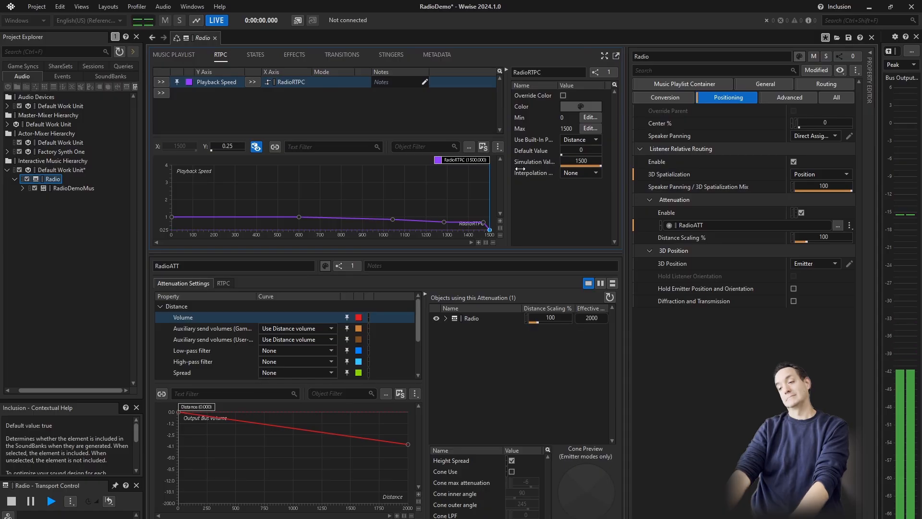
left_click_drag(520, 169, 171, 159)
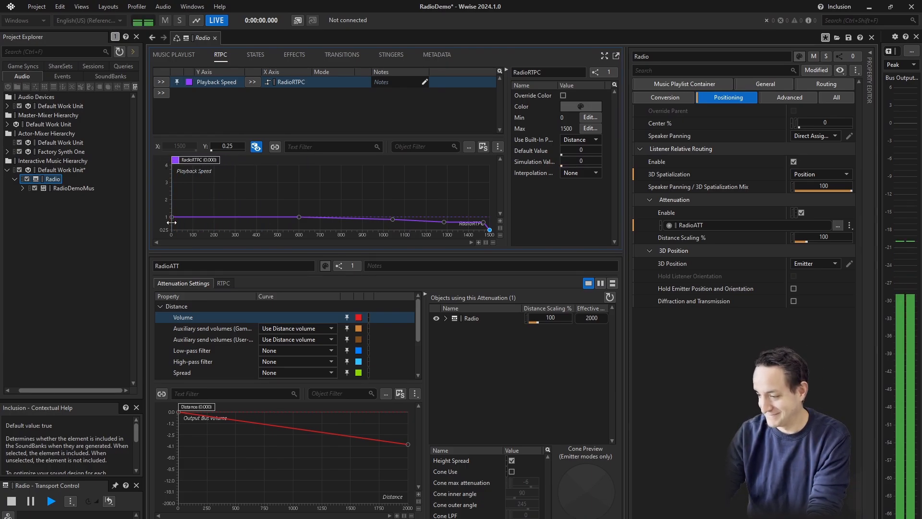
key("space")
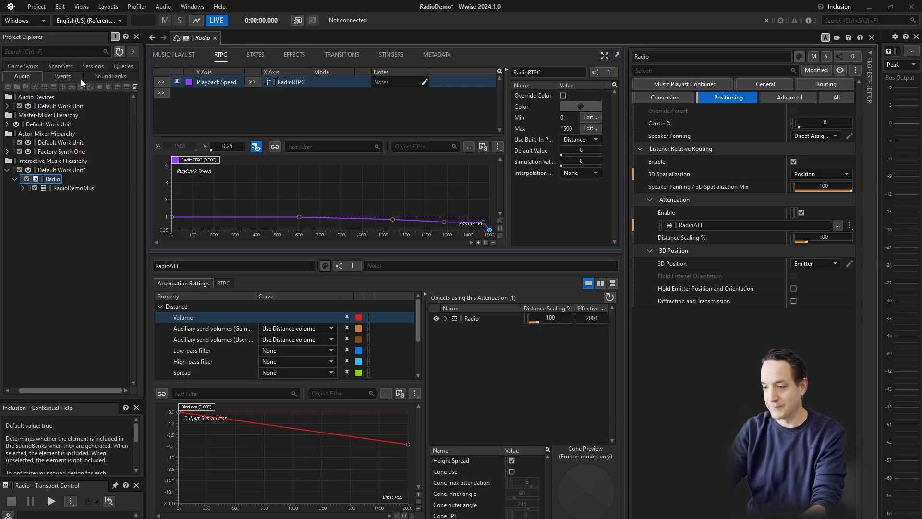
Step: Add a Delay effect to the Radio container using the Echoes_Linear preset
left_click(288, 55)
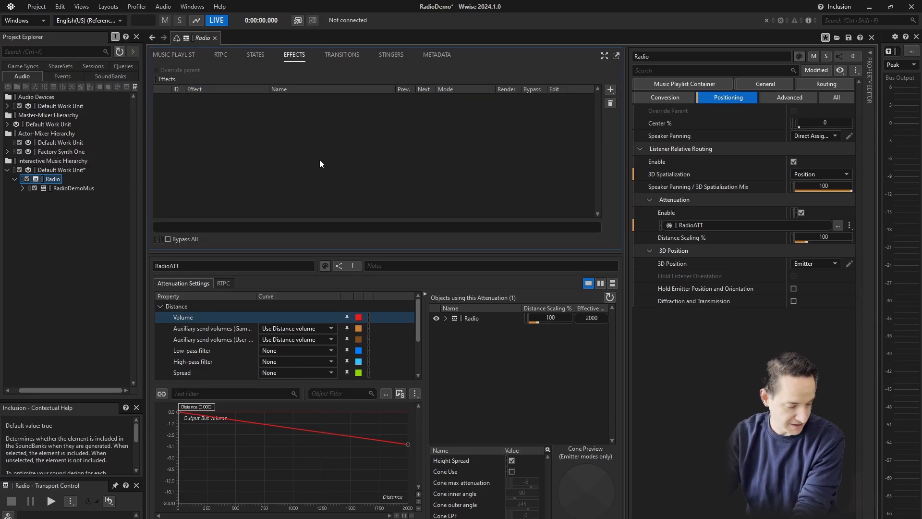
right_click(319, 143)
mouse_move(365, 148)
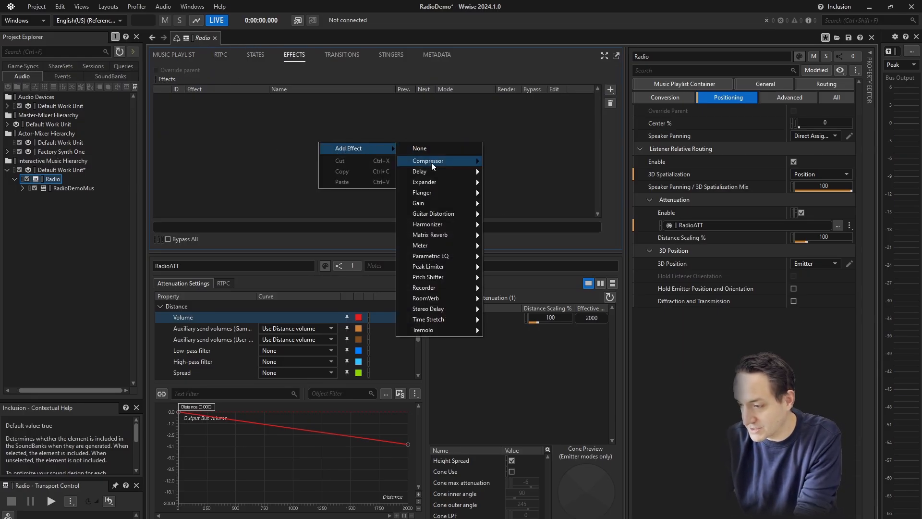
mouse_move(419, 172)
mouse_move(507, 195)
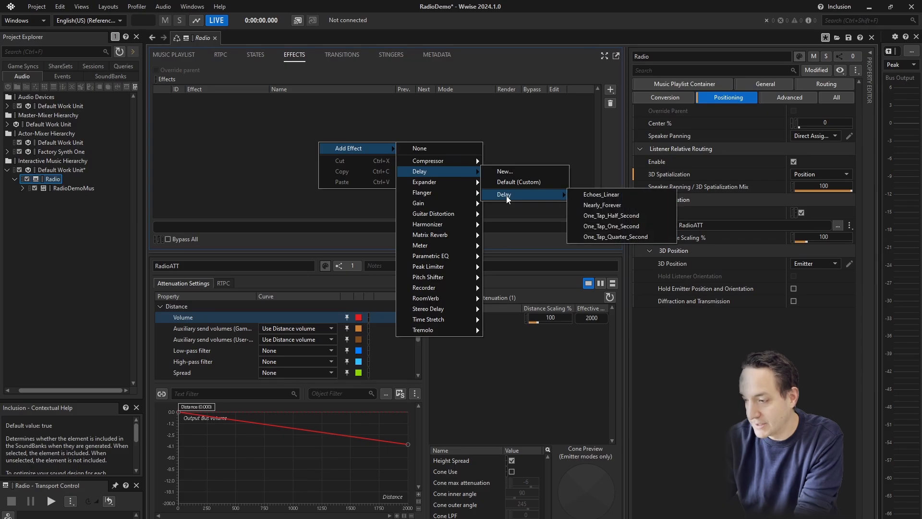
left_click(594, 194)
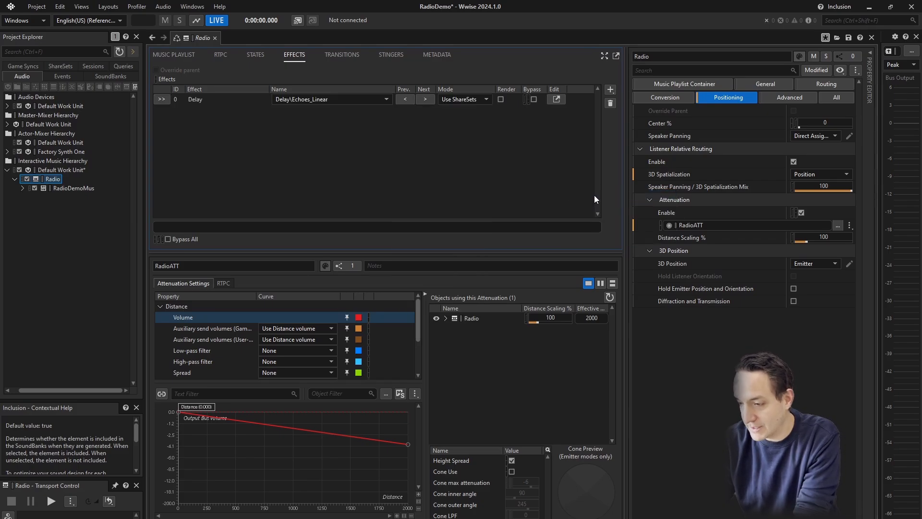
Step: Open the Echoes_Linear delay and add a Wet/Dry Mix RTPC driven by the RadioRTPC game parameter
double_click(225, 100)
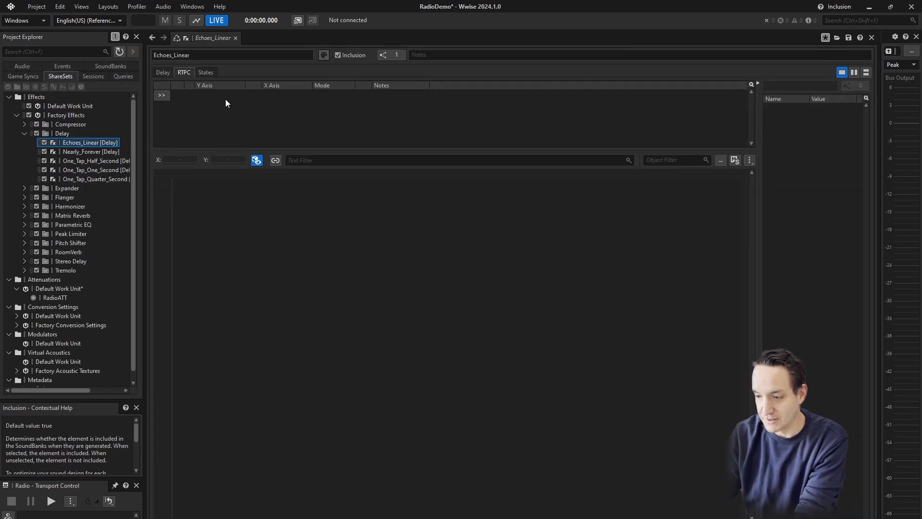
left_click(158, 71)
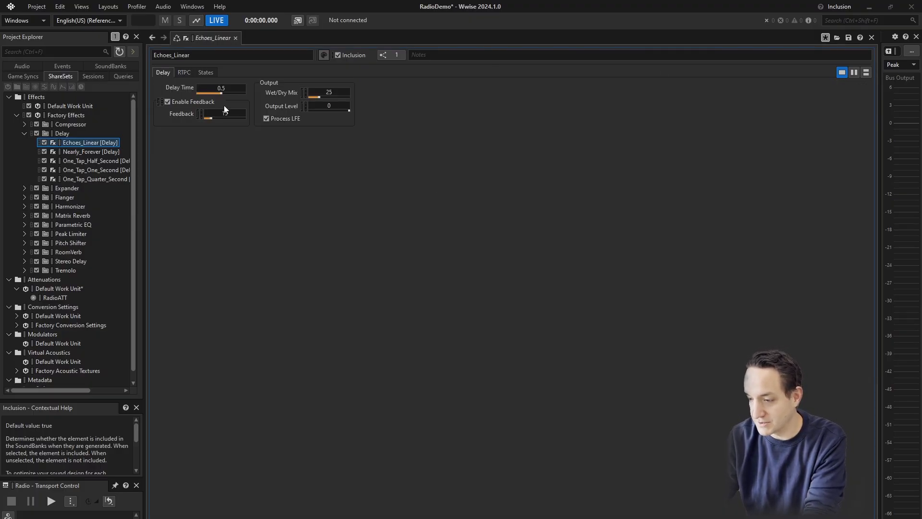
left_click(184, 72)
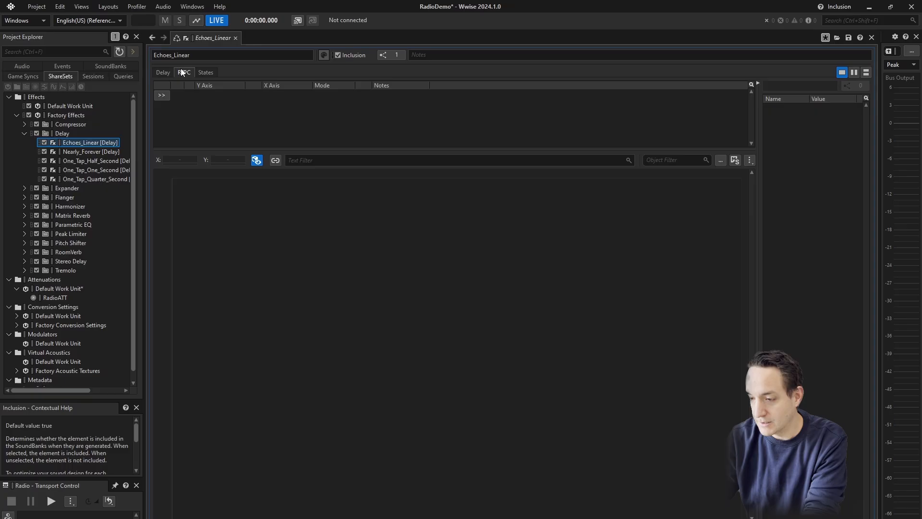
left_click(161, 95)
mouse_move(183, 107)
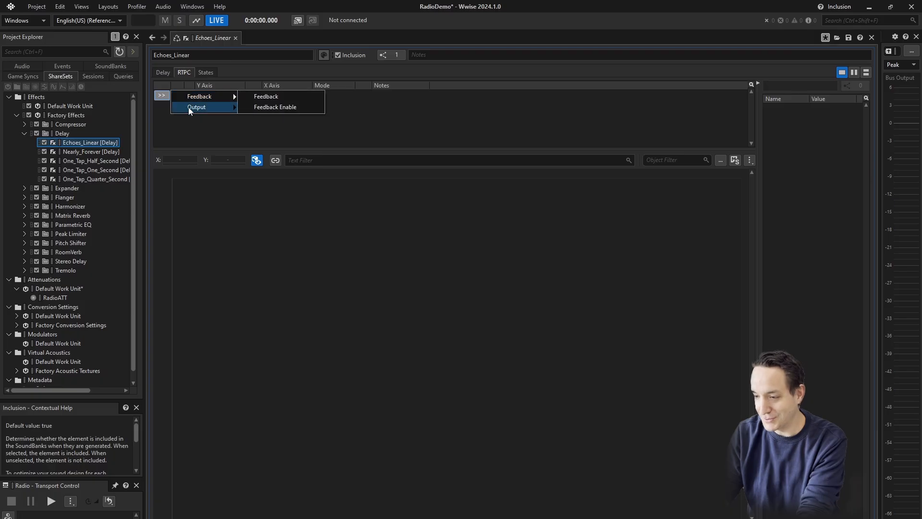
left_click(258, 118)
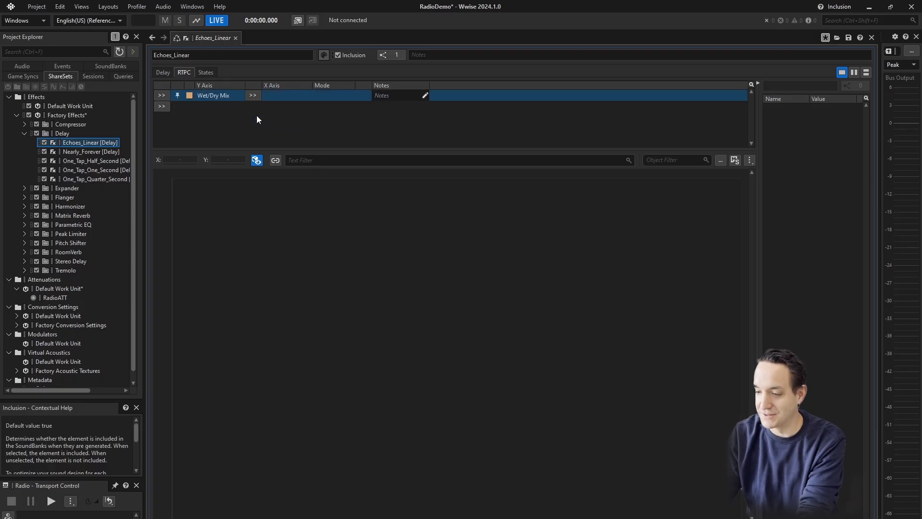
left_click(252, 96)
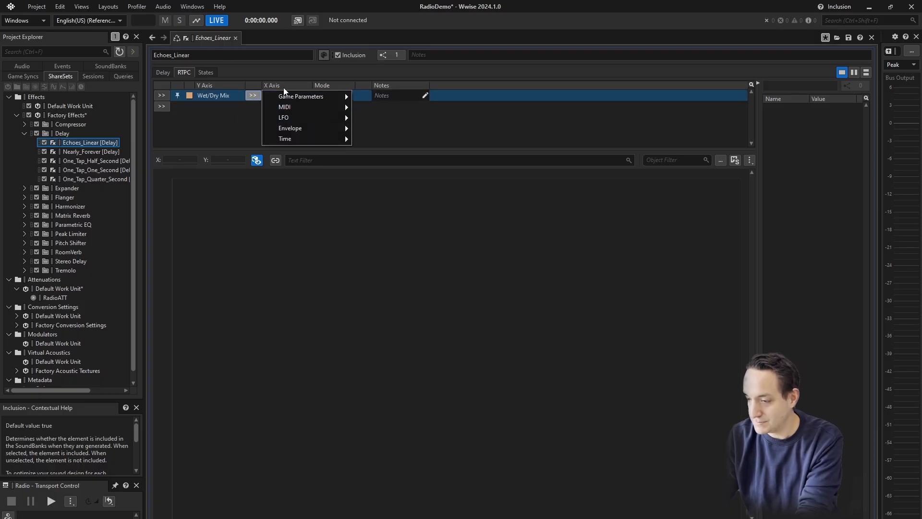
mouse_move(302, 97)
left_click(375, 120)
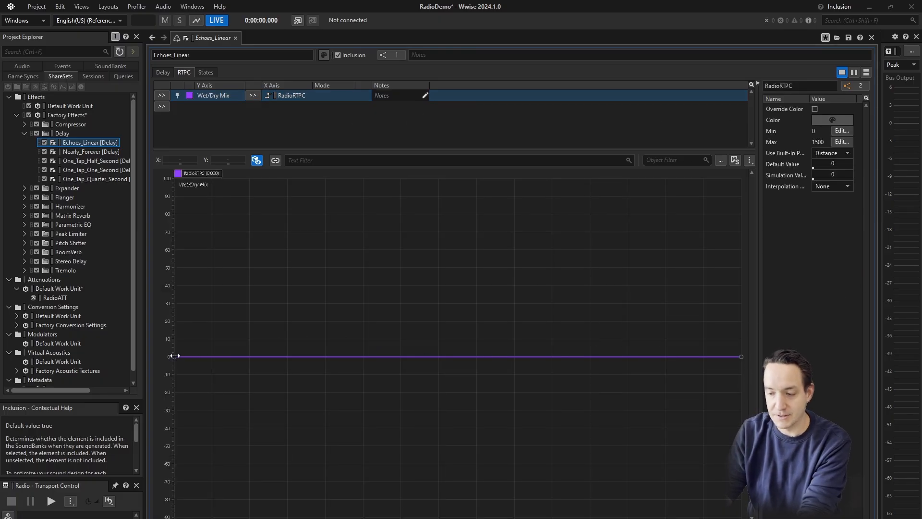
Step: Lower the starting point of the Wet/Dry Mix curve at distance 0 to -100
left_click(240, 397)
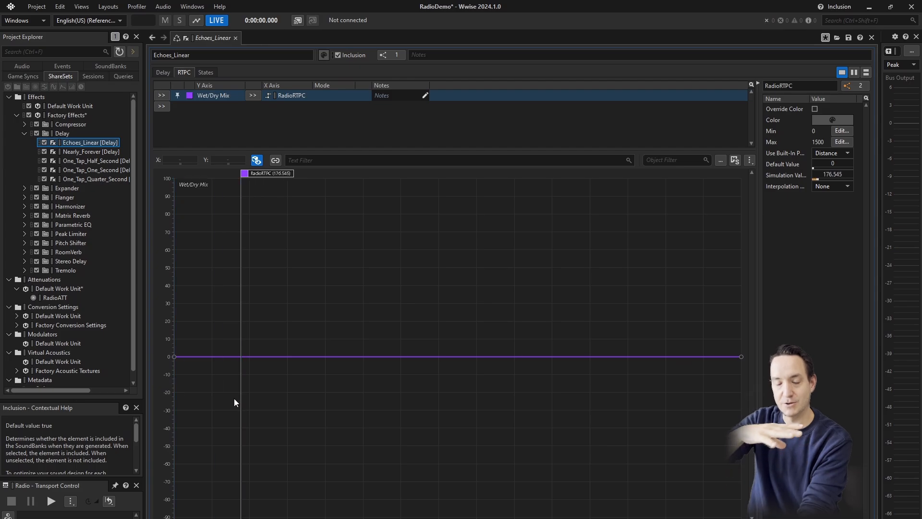
left_click_drag(175, 357, 162, 518)
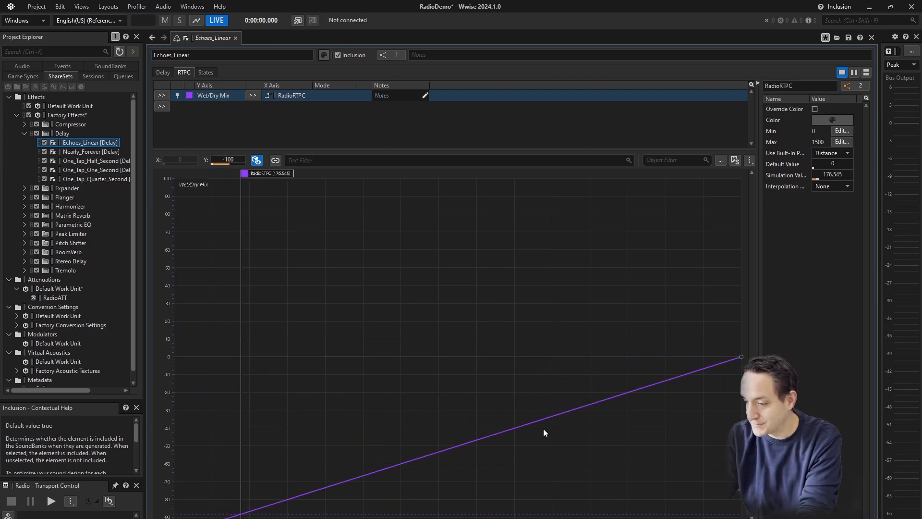
Step: Add a Wet/Dry Mix curve point at about distance 1106 and value -72, and raise the end point at 1500 to about 26
double_click(566, 411)
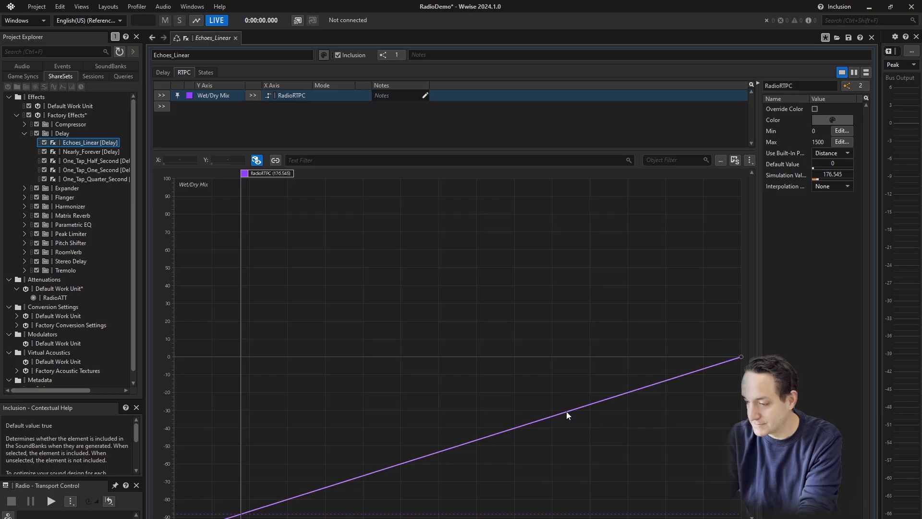
left_click_drag(567, 412, 593, 486)
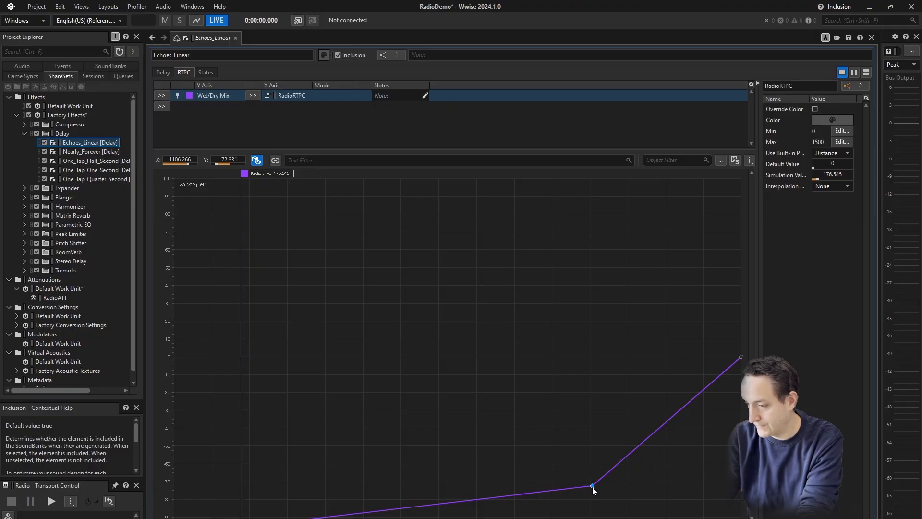
left_click_drag(742, 356, 741, 309)
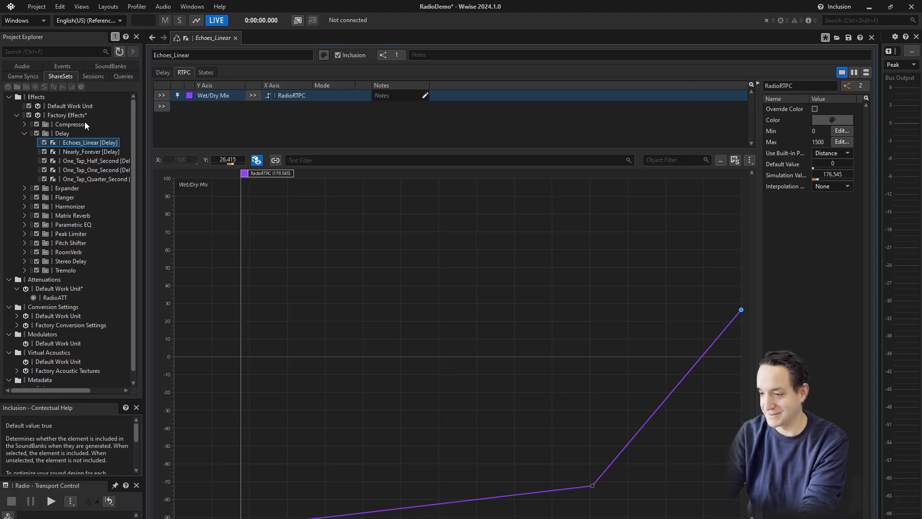
Step: Audition the Radio container while sweeping the RadioRTPC simulation value on the Echoes_Linear curve to about 1486 and back to 0
left_click(23, 66)
left_click(44, 181)
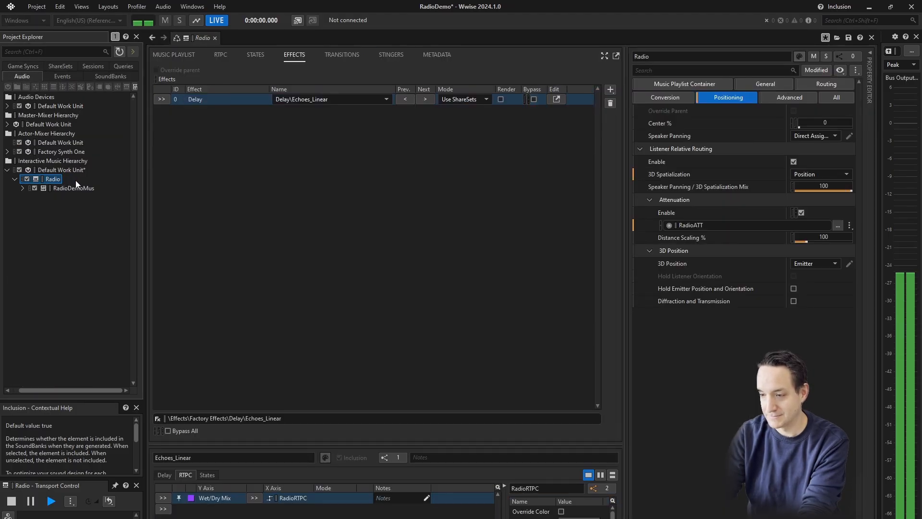
double_click(216, 97)
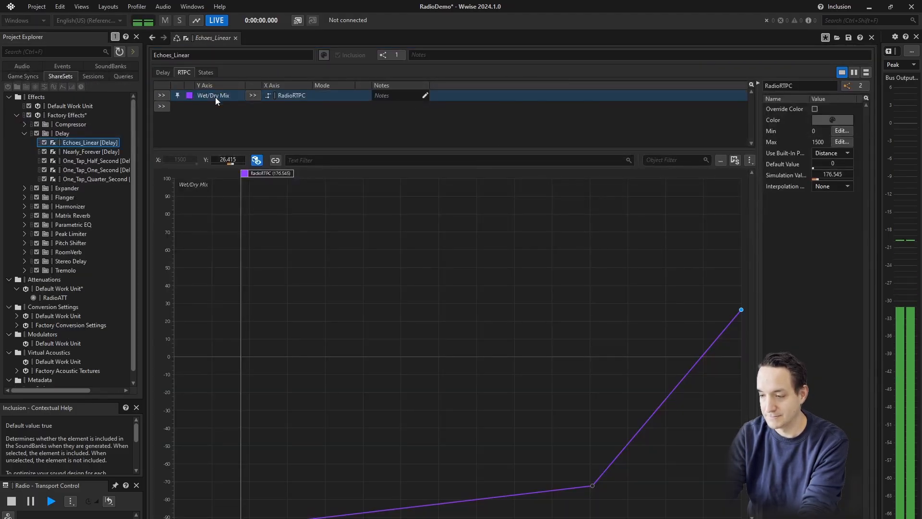
left_click_drag(259, 171, 752, 159)
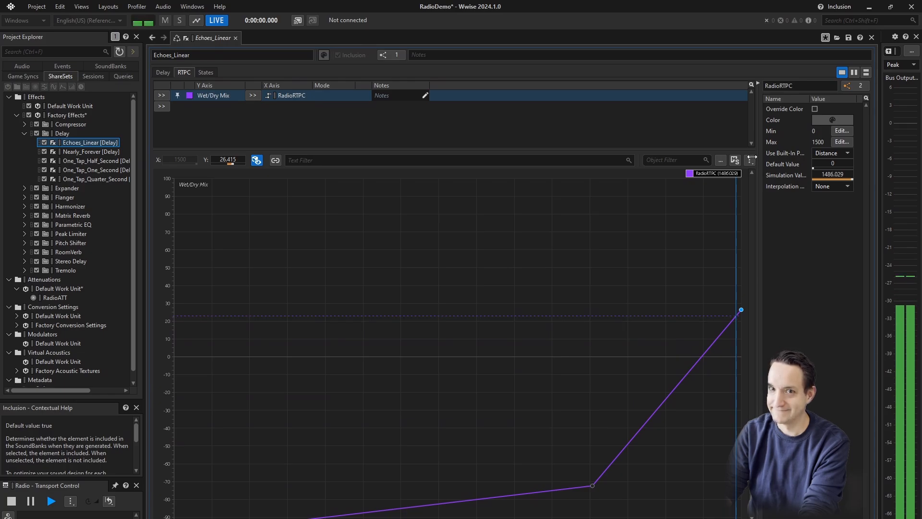
left_click_drag(748, 173, 172, 326)
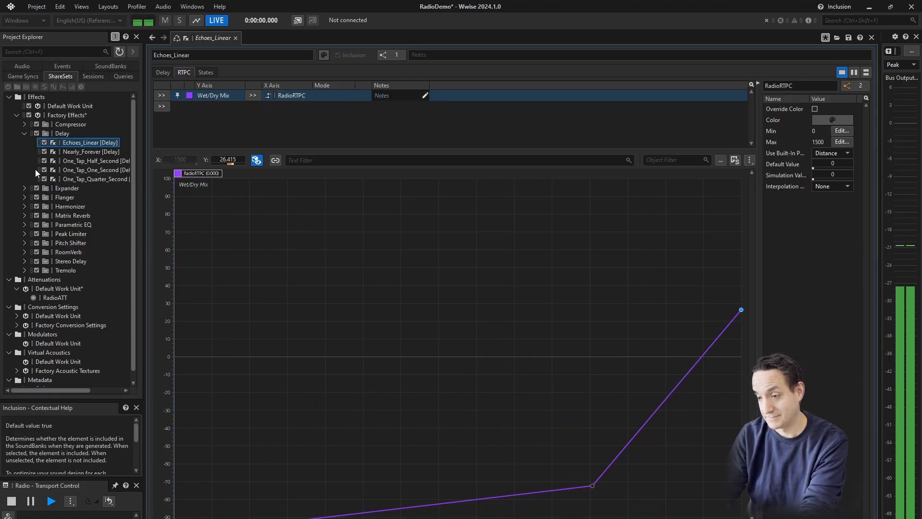
Step: Add a RoomVerb effect to the Radio container using the Cathedrals preset Church_Small_Wood
left_click(22, 65)
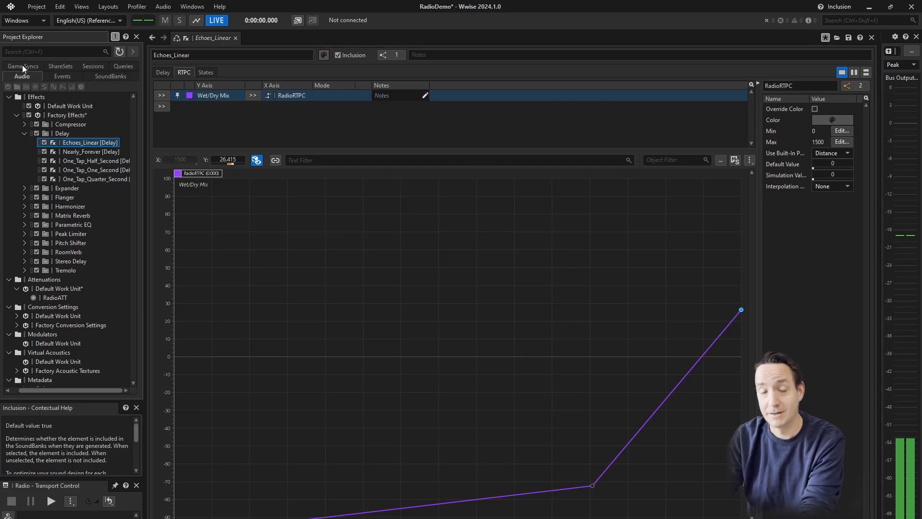
left_click(48, 179)
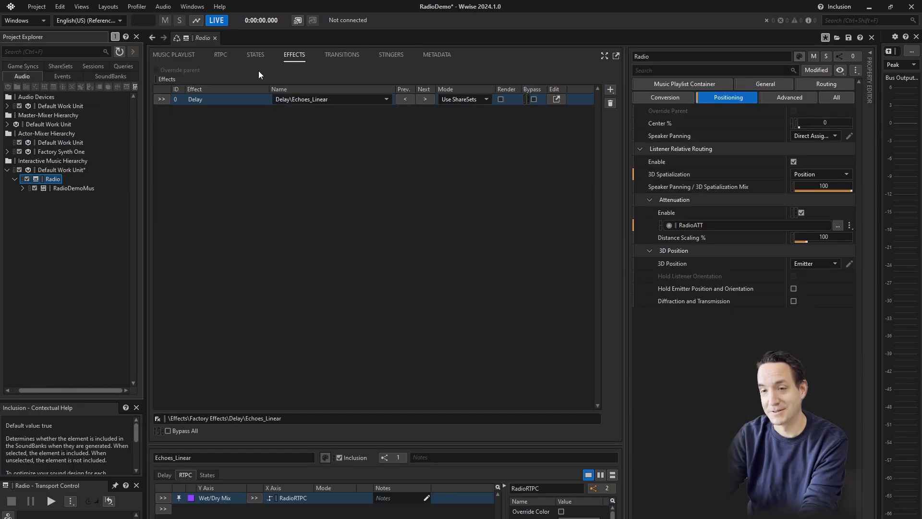
right_click(200, 139)
mouse_move(218, 145)
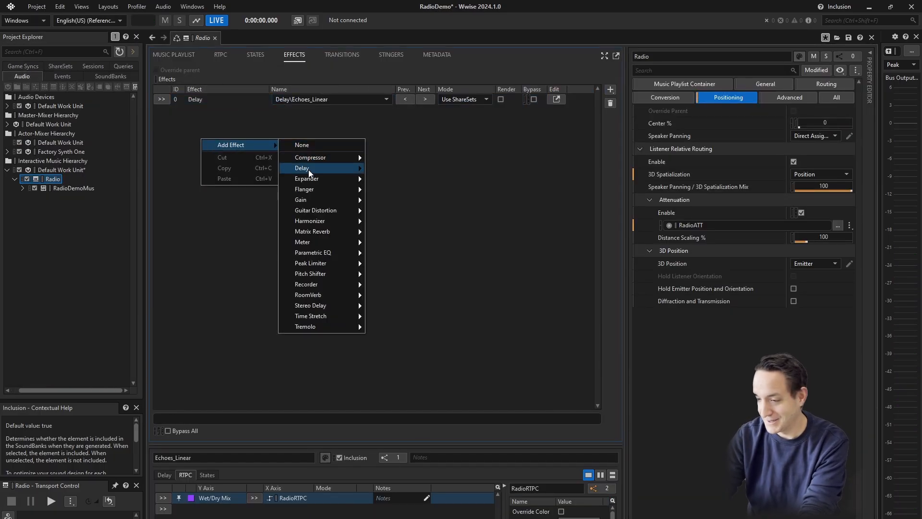
mouse_move(319, 295)
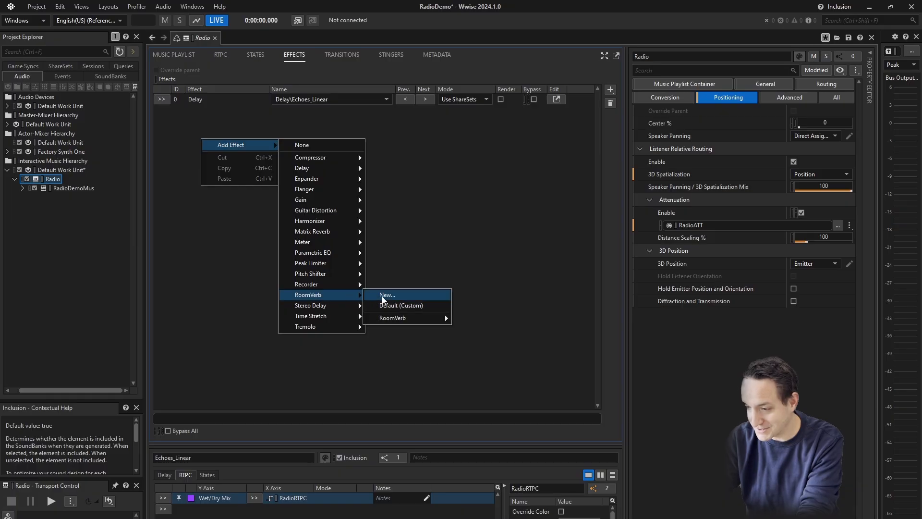
mouse_move(385, 318)
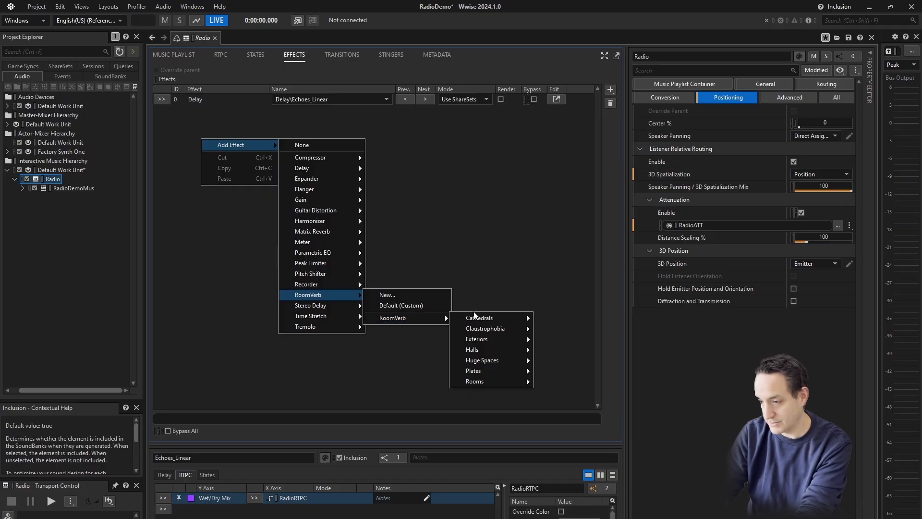
mouse_move(480, 317)
left_click(558, 318)
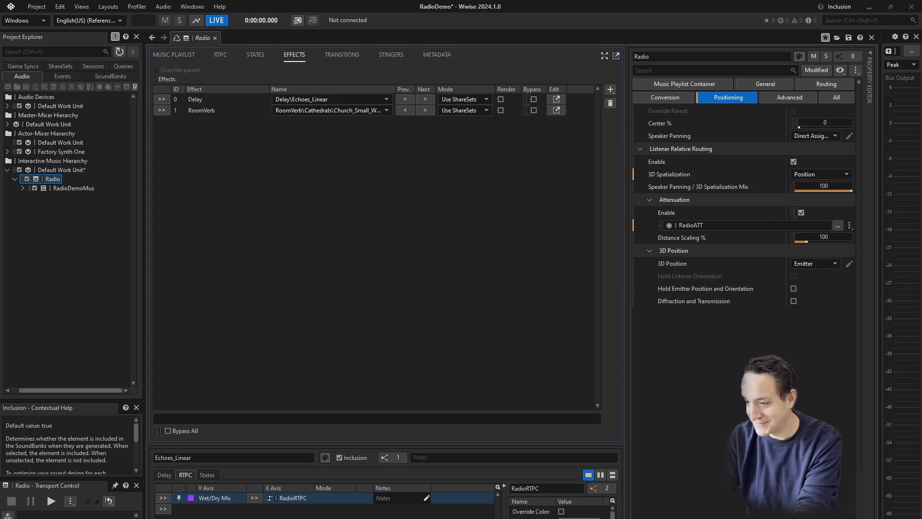
Step: Open the Church_Small_Wood reverb and set its early reflections room size to 4
double_click(195, 110)
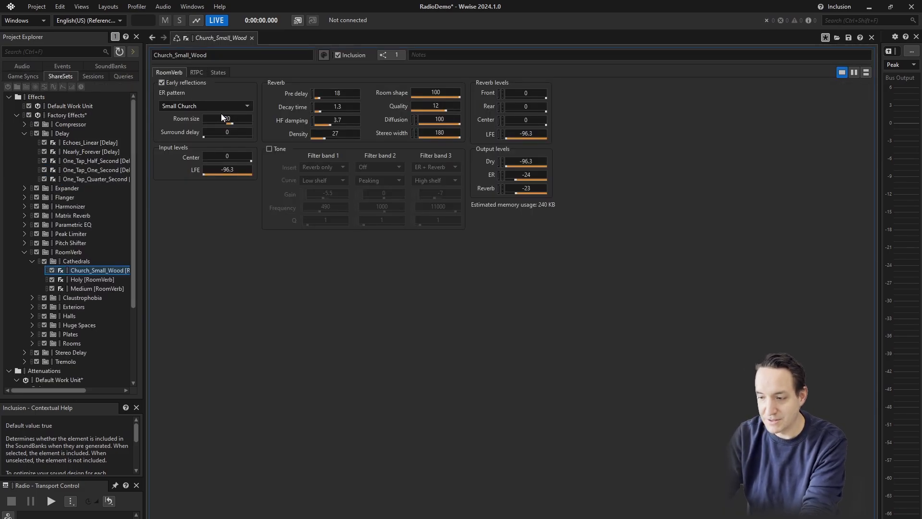
left_click(224, 118)
type("4")
key("Return")
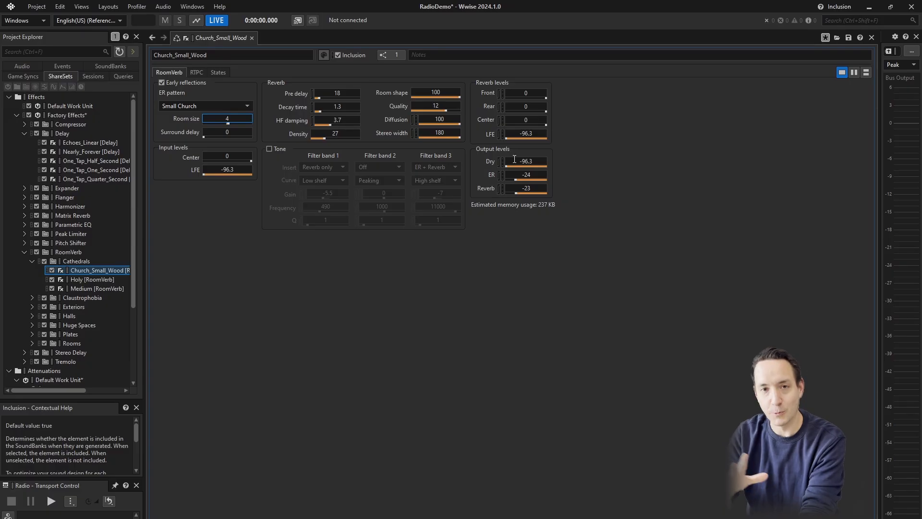
Step: Set the reverb's output levels to Dry -0.3, ER -34 and Reverb -18
left_click_drag(519, 166, 567, 174)
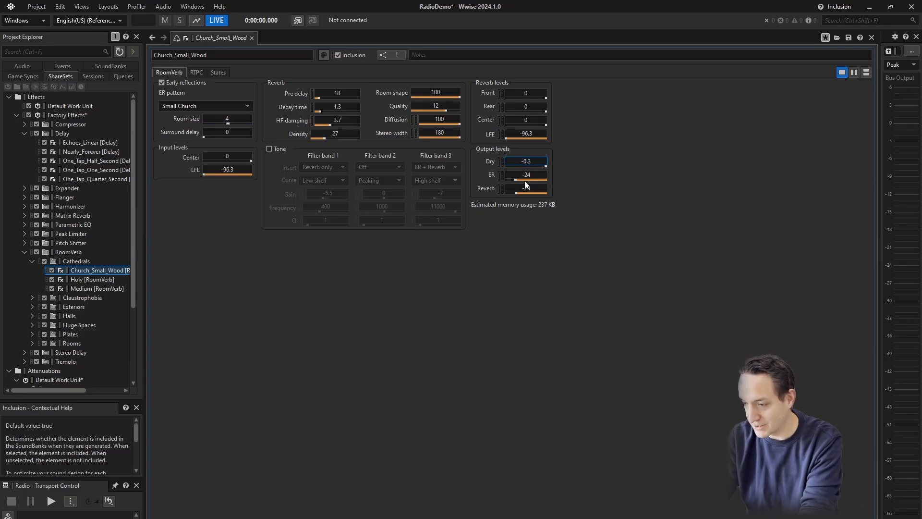
left_click_drag(522, 182, 488, 187)
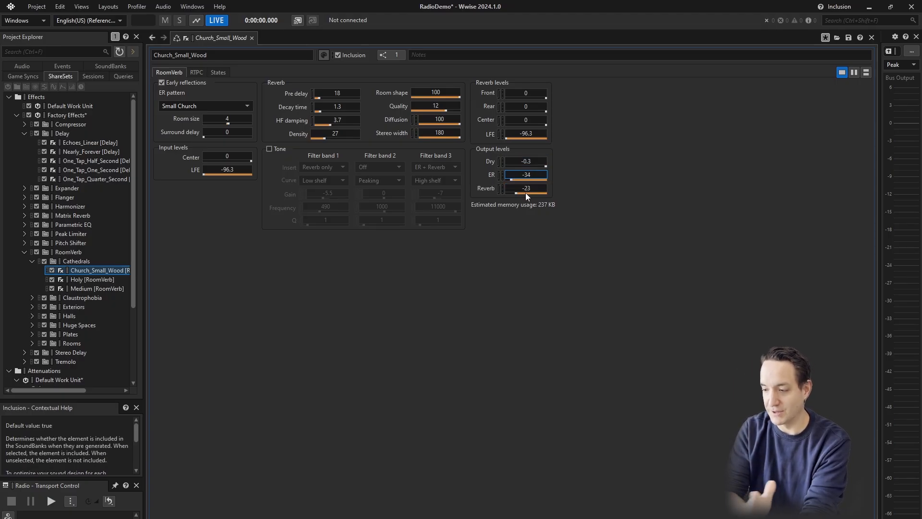
left_click_drag(525, 193, 507, 201)
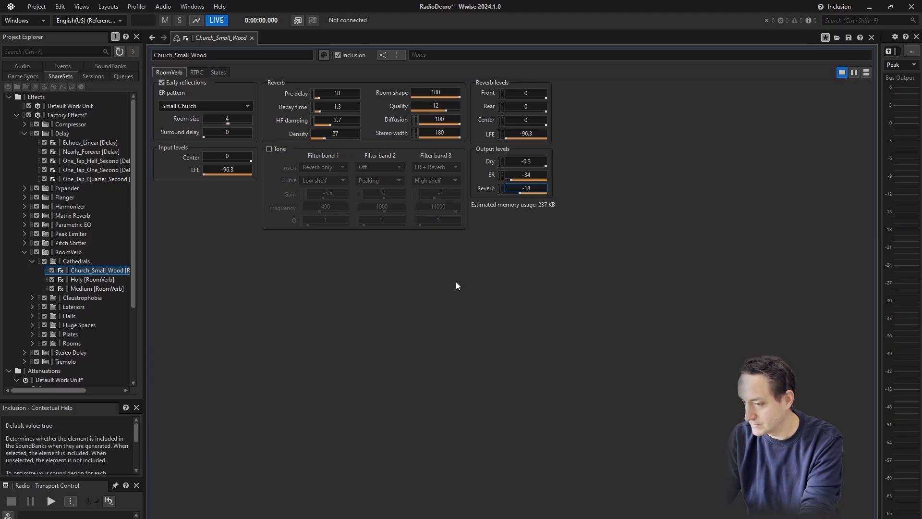
Step: Add a Reverb Level RTPC to the Church_Small_Wood reverb, driven by the RadioRTPC game parameter
left_click(198, 73)
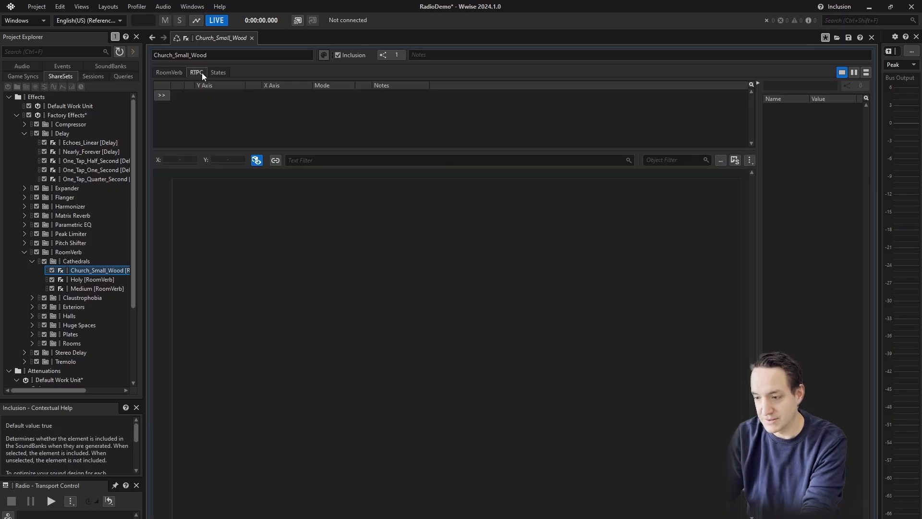
left_click(166, 96)
left_click(163, 96)
left_click(164, 96)
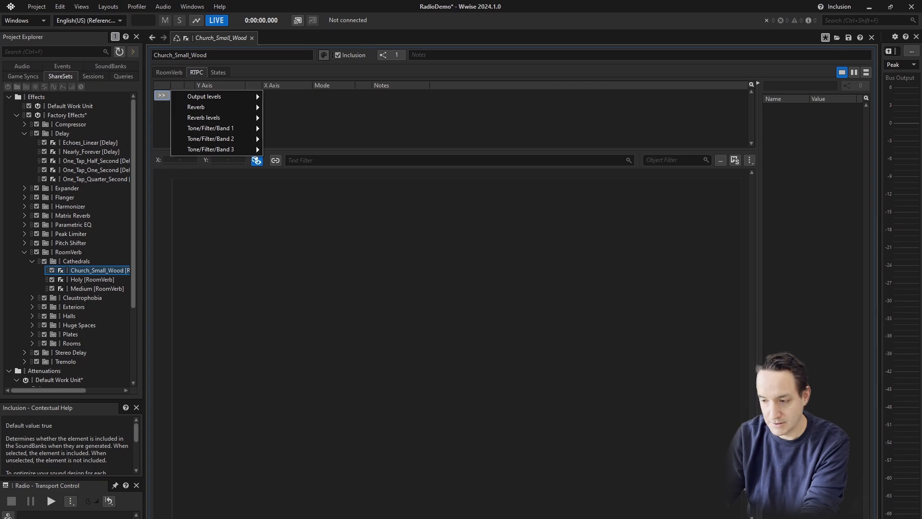
left_click(163, 96)
left_click(161, 96)
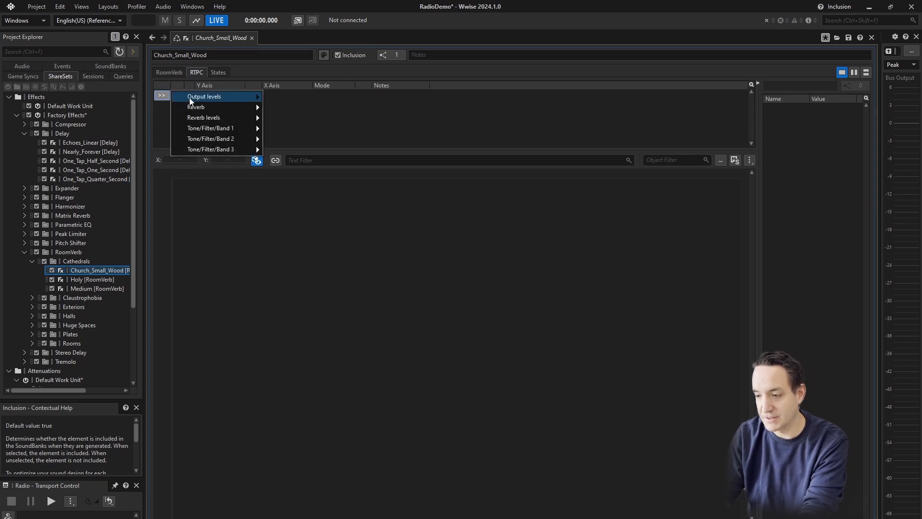
mouse_move(190, 98)
left_click(281, 119)
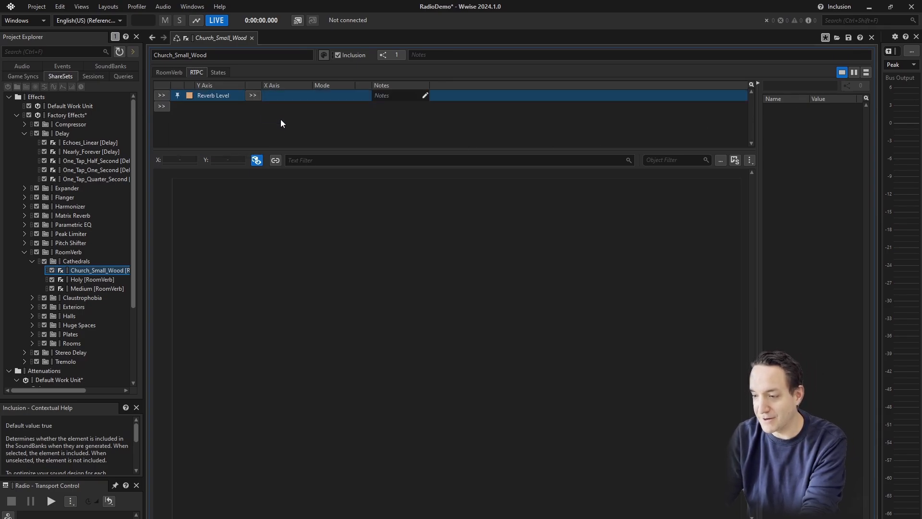
left_click(252, 95)
mouse_move(312, 96)
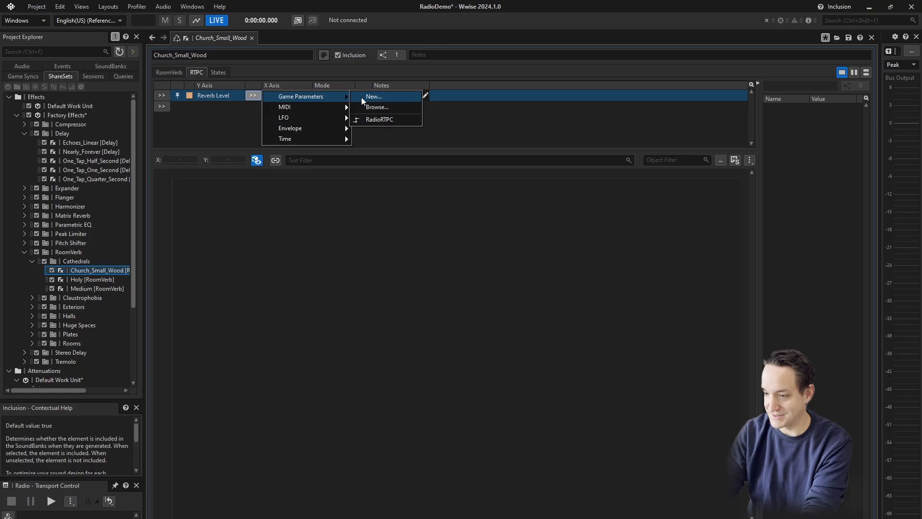
left_click(373, 120)
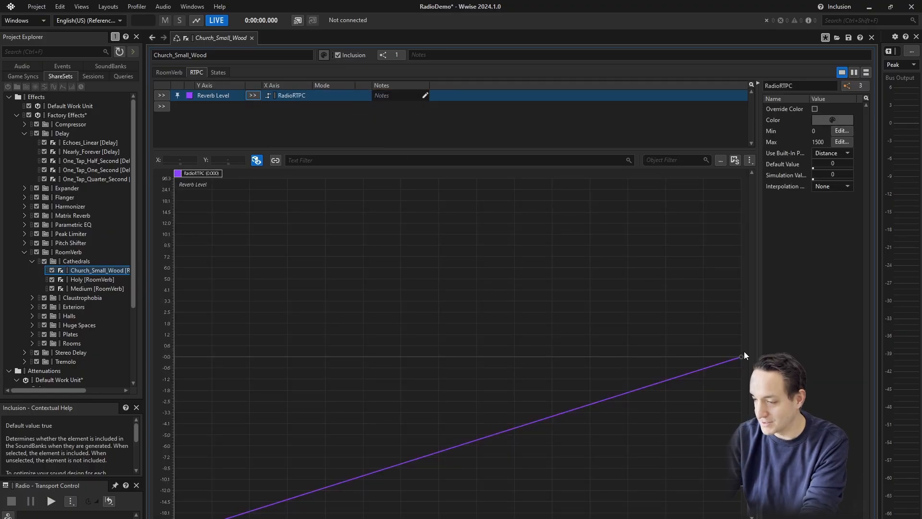
Step: Raise the Reverb Level curve's end point to about 0.56 and audition it while sweeping the RadioRTPC simulation value to about 1477
left_click_drag(742, 357, 742, 347)
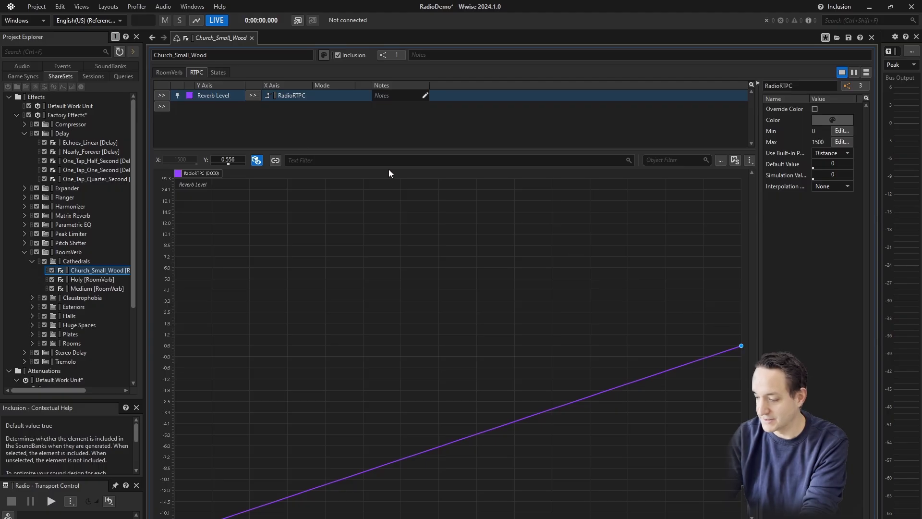
key("space")
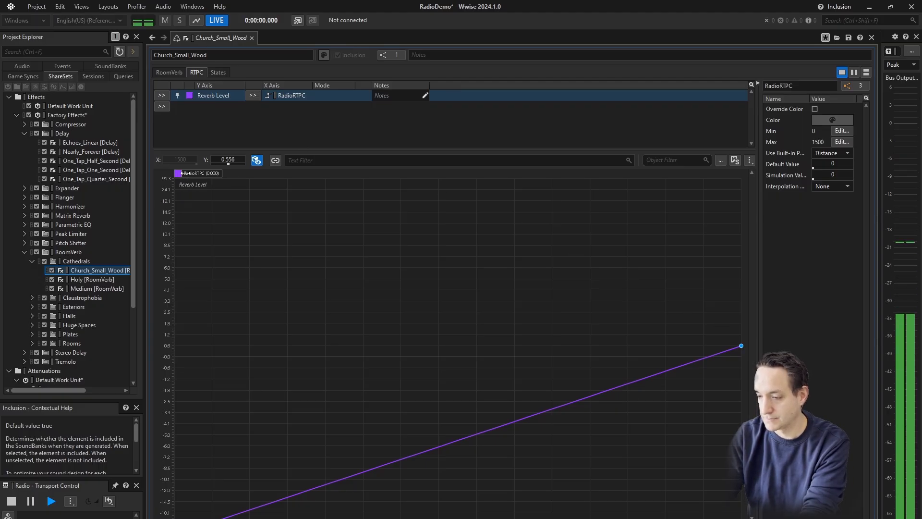
left_click_drag(184, 173, 748, 175)
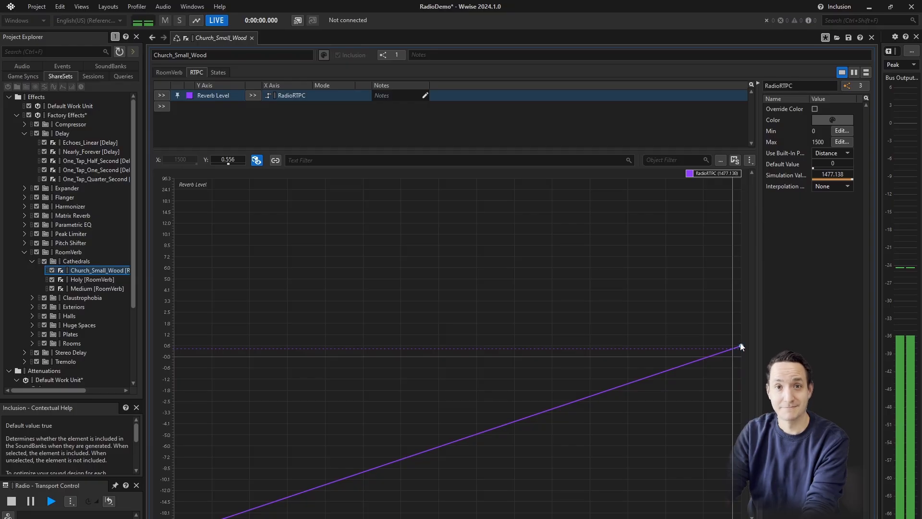
Step: Tune the Reverb Level curve's end point at distance 1500 to about 1.42 by ear, return the simulation value to 0 and stop playback
left_click_drag(741, 346, 744, 307)
left_click_drag(733, 173, 743, 173)
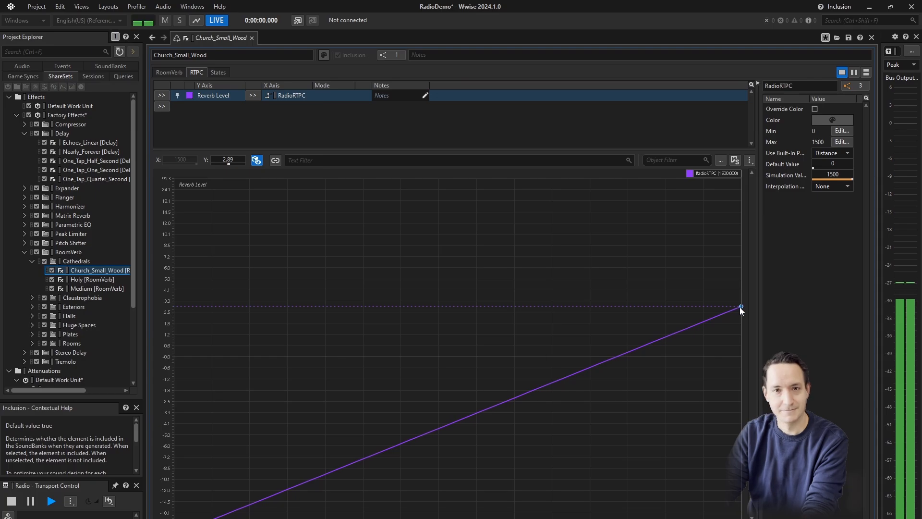
left_click_drag(742, 307, 742, 330)
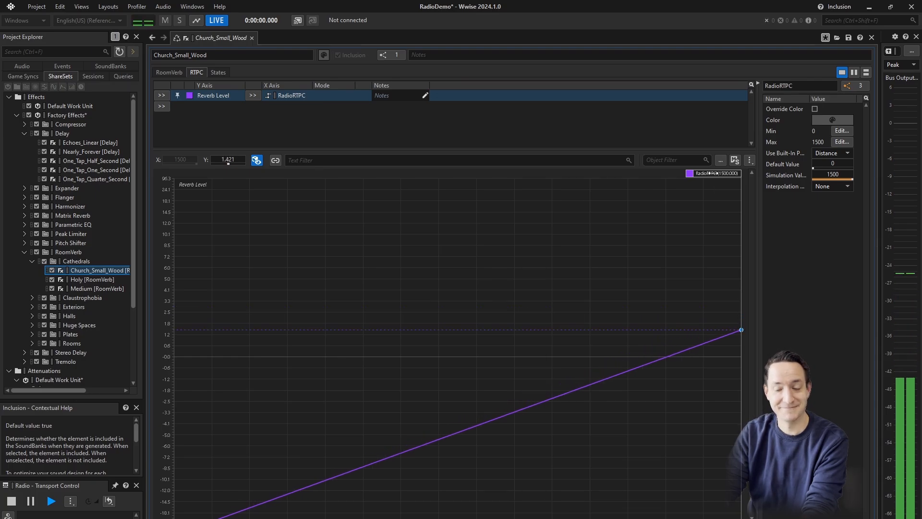
mouse_move(714, 173)
left_mouse_down()
mouse_move(160, 196)
mouse_move(1, 238)
left_mouse_up()
key("space")
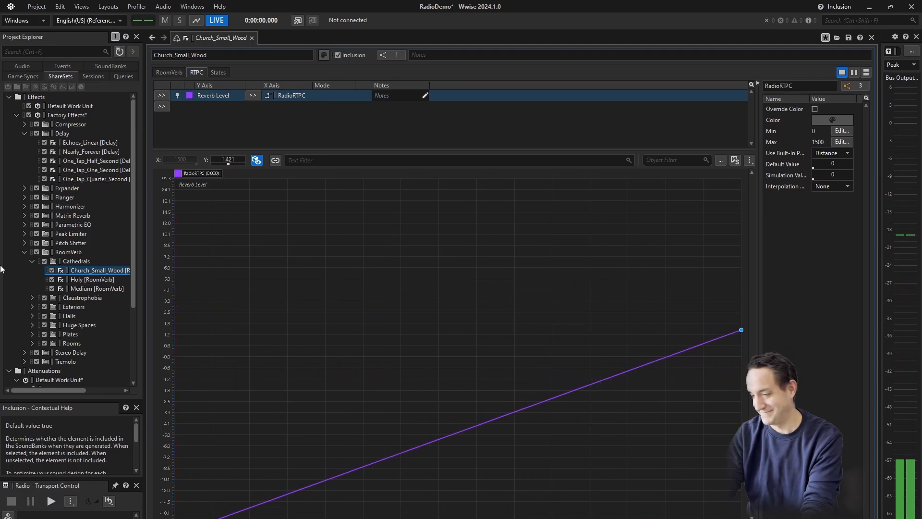
Step: Create a Sound SFX named RadioSwitch in the Actor-Mixer Hierarchy's Default Work Unit
left_click(21, 66)
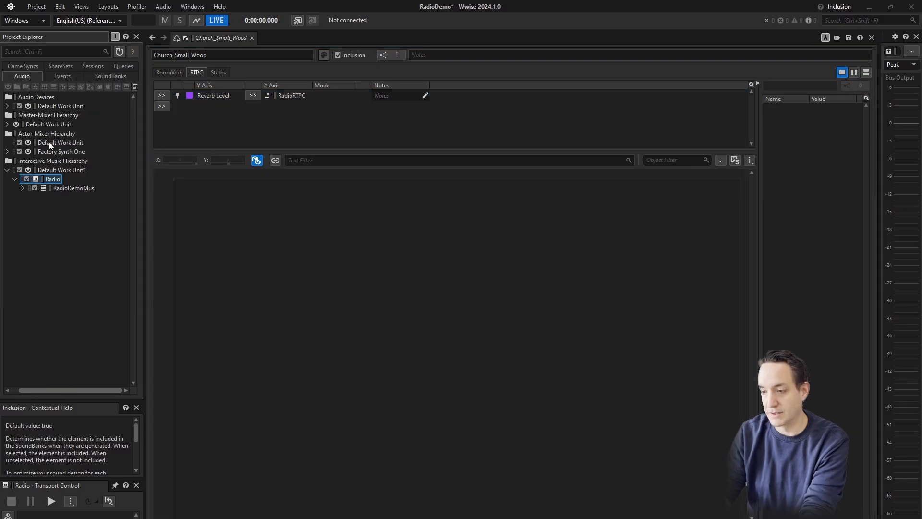
right_click(50, 143)
mouse_move(69, 150)
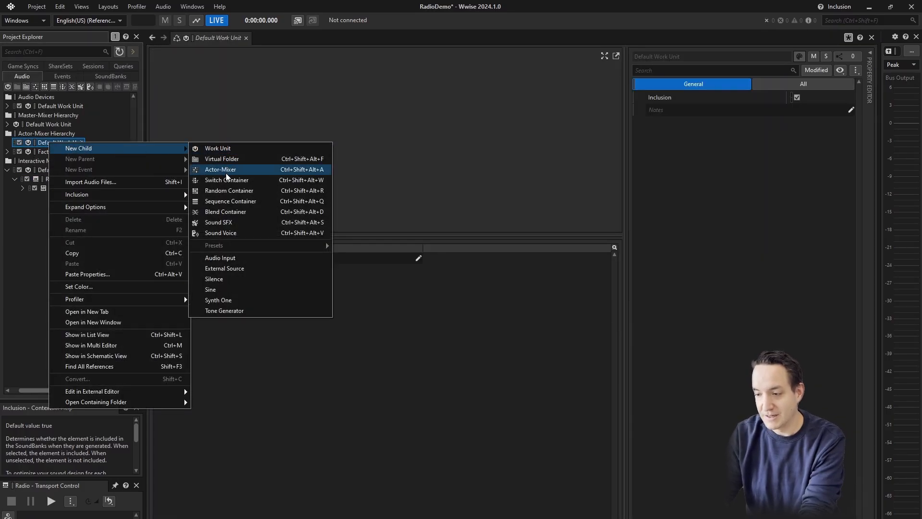
left_click(225, 221)
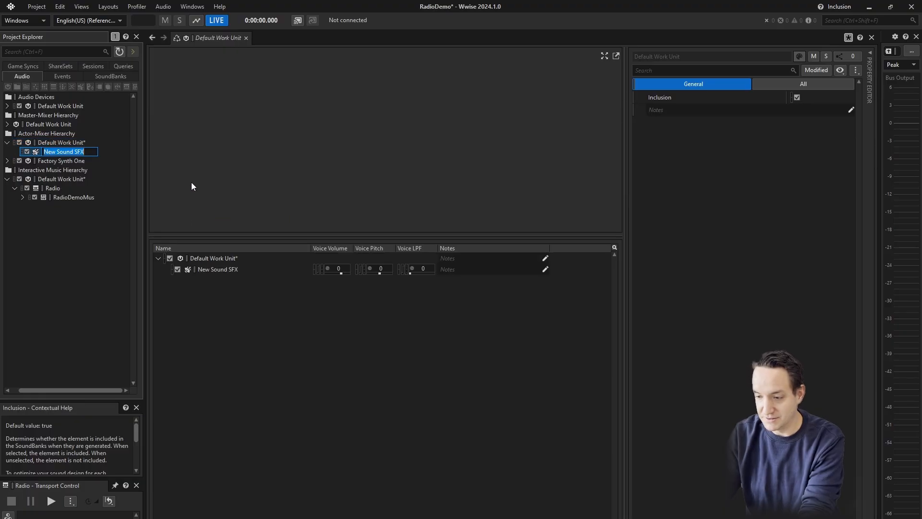
type("RadioSwit")
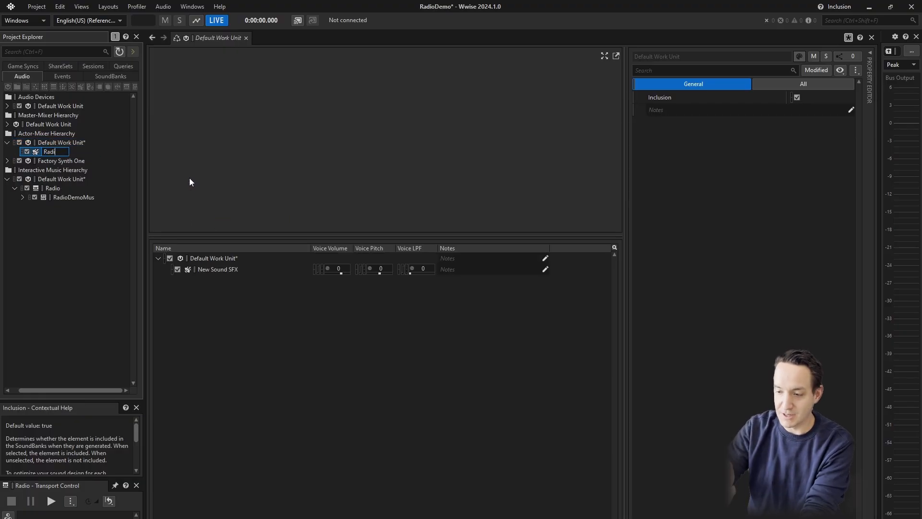
type("ch")
key("Return")
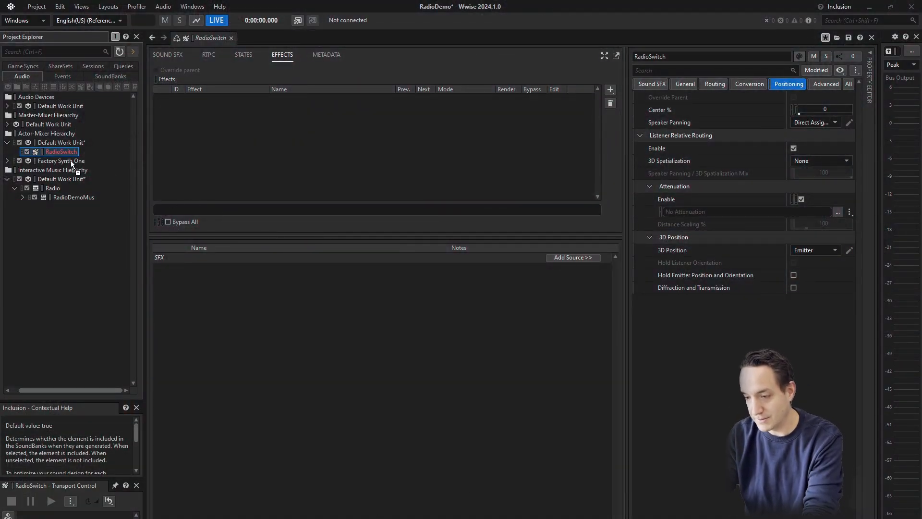
Step: Import RadioAmbienceSFX_RadioSwitch.wav into the RadioSwitch sound as its audio source and audition it in the source view
left_click_drag(66, 152, 67, 152)
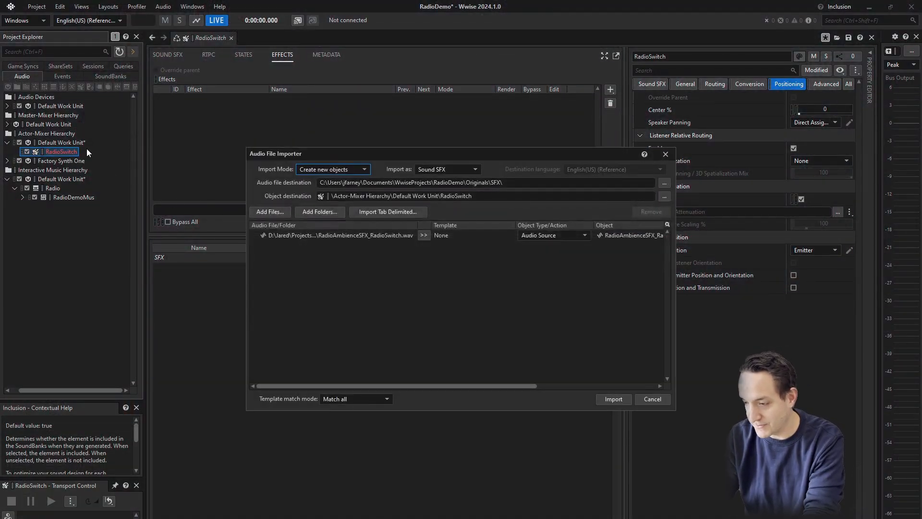
left_click(611, 399)
left_click(47, 143)
left_click(48, 151)
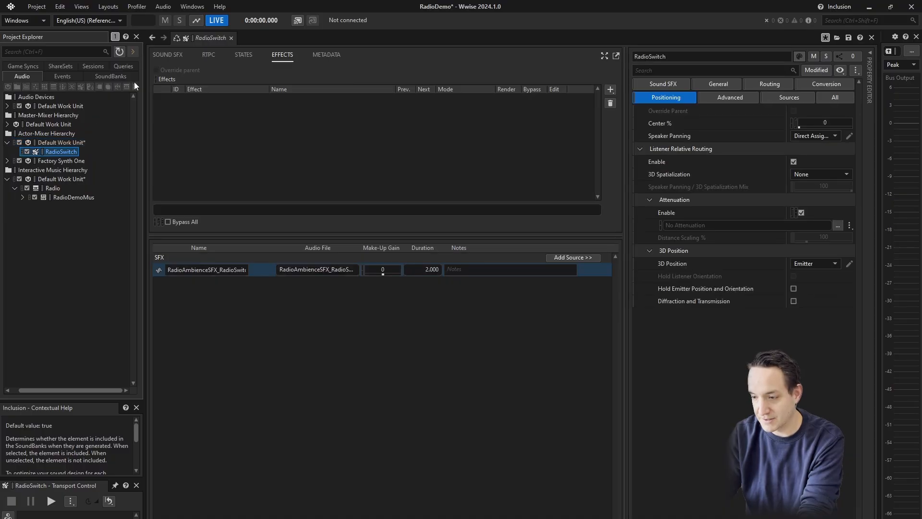
left_click(169, 55)
key("space")
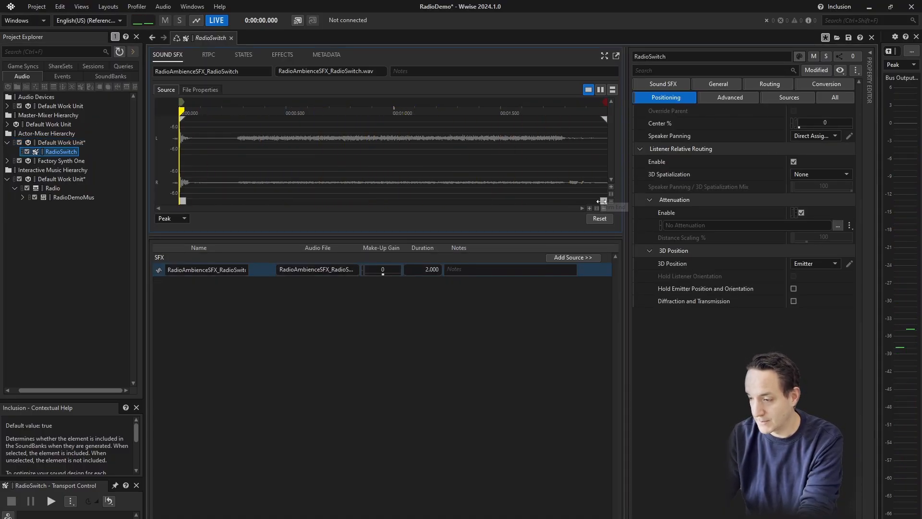
Step: Trim the RadioSwitch source's end to about 1.6 s, add a long fade-out starting near its beginning, and audition it
left_click_drag(603, 201, 549, 201)
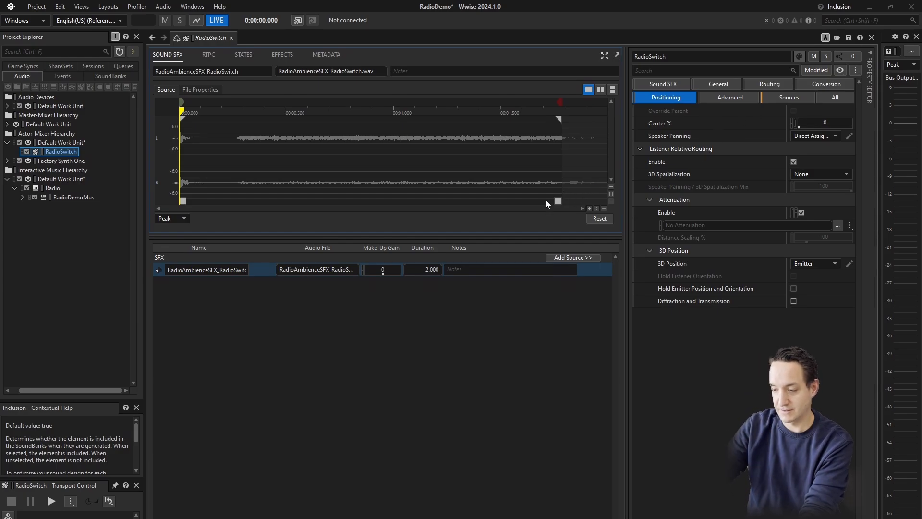
left_click_drag(557, 200, 511, 201)
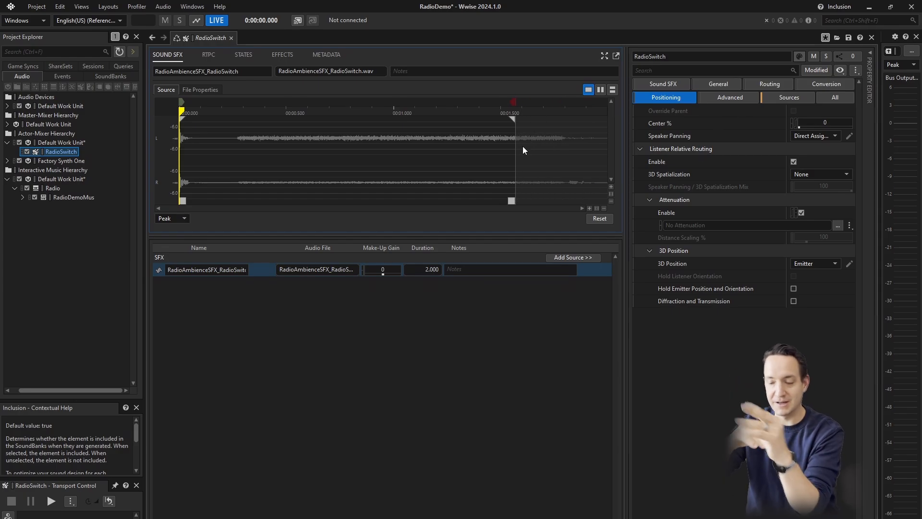
mouse_move(512, 120)
left_mouse_down()
mouse_move(355, 139)
mouse_move(249, 167)
mouse_move(197, 167)
left_mouse_up()
key("space")
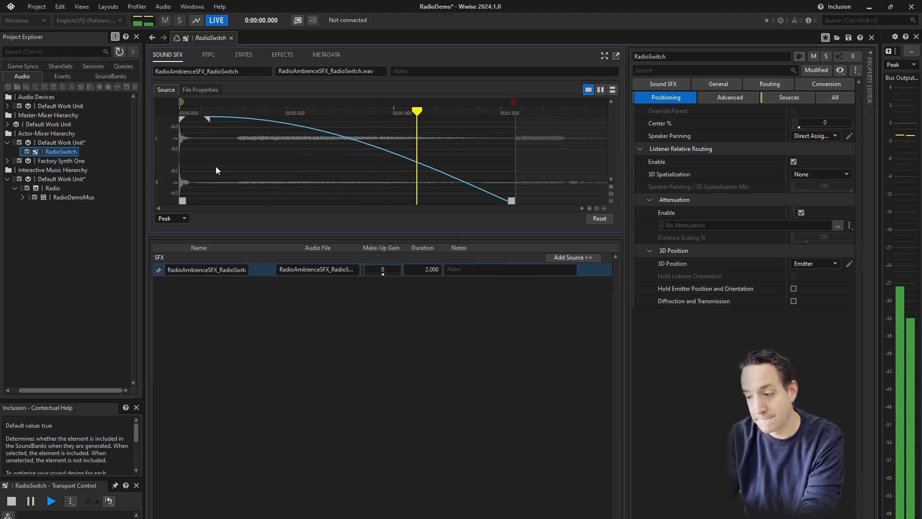
Step: Create an event named PlayMusic in the Events Default Work Unit
left_click(71, 76)
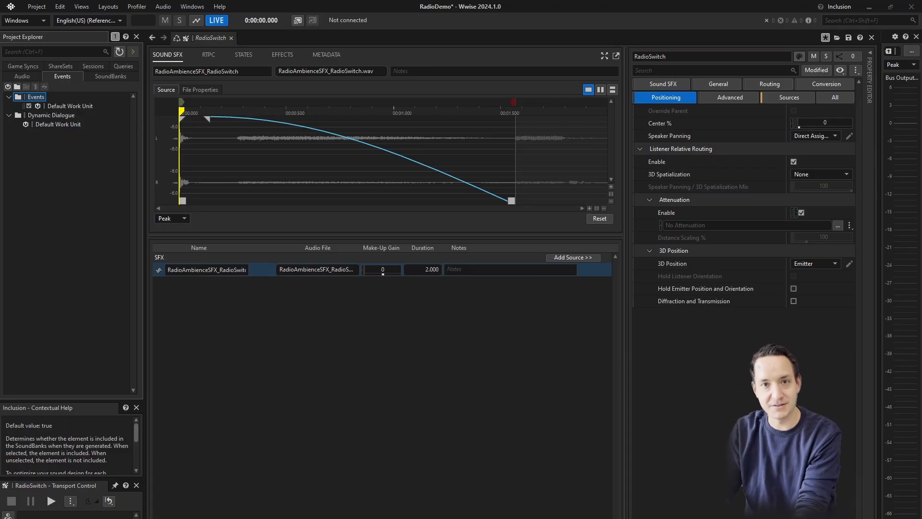
right_click(57, 110)
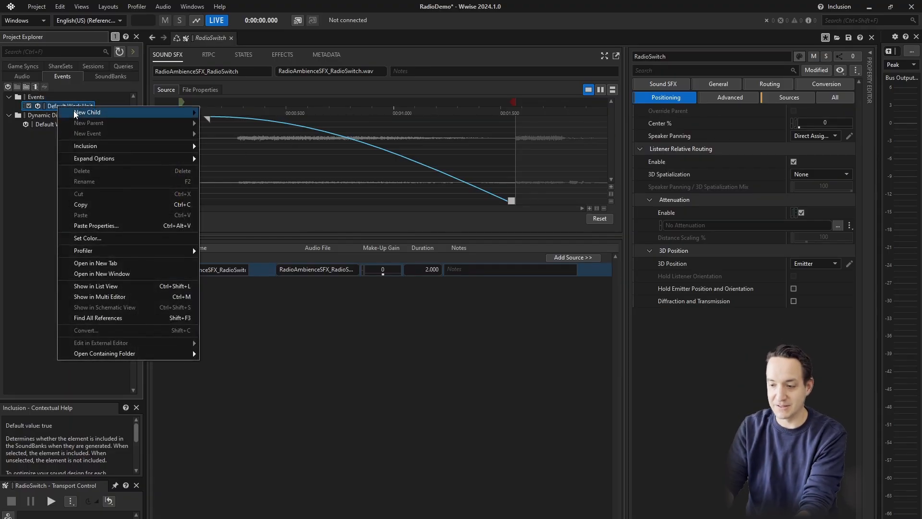
mouse_move(175, 112)
left_click(218, 134)
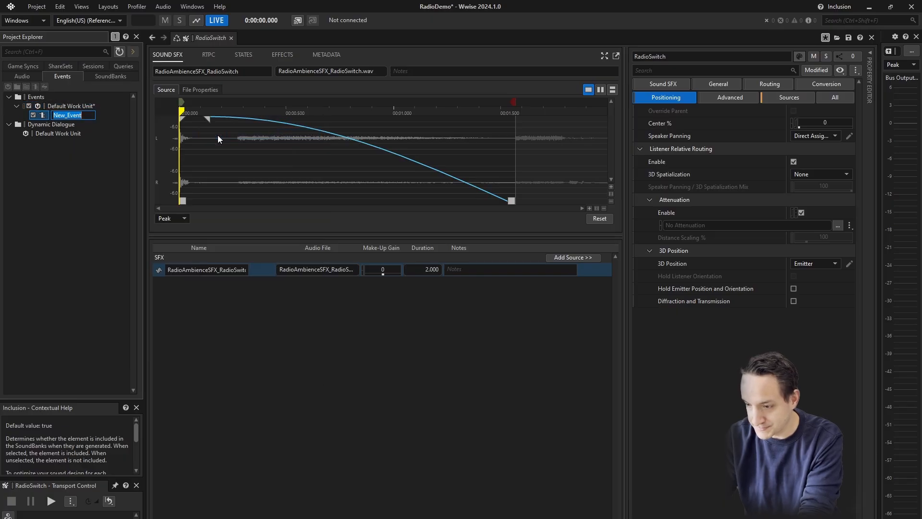
type("PlayMusic")
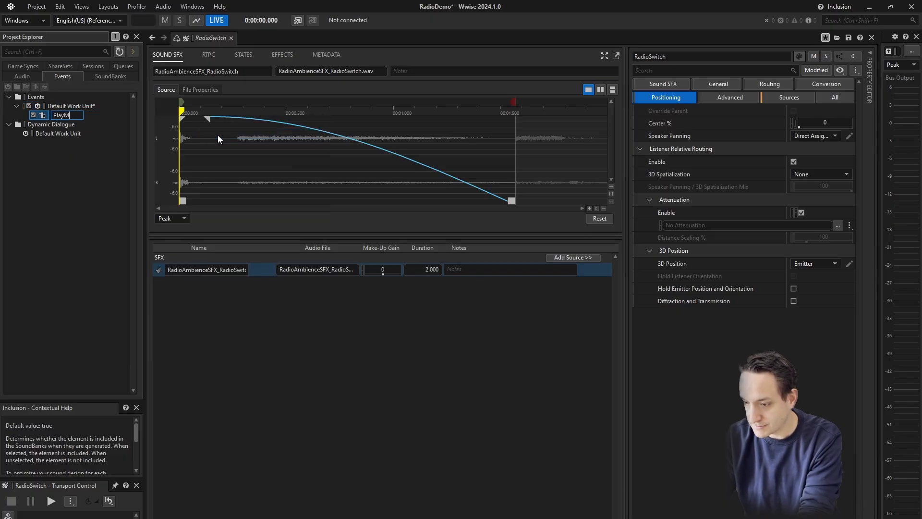
key("Return")
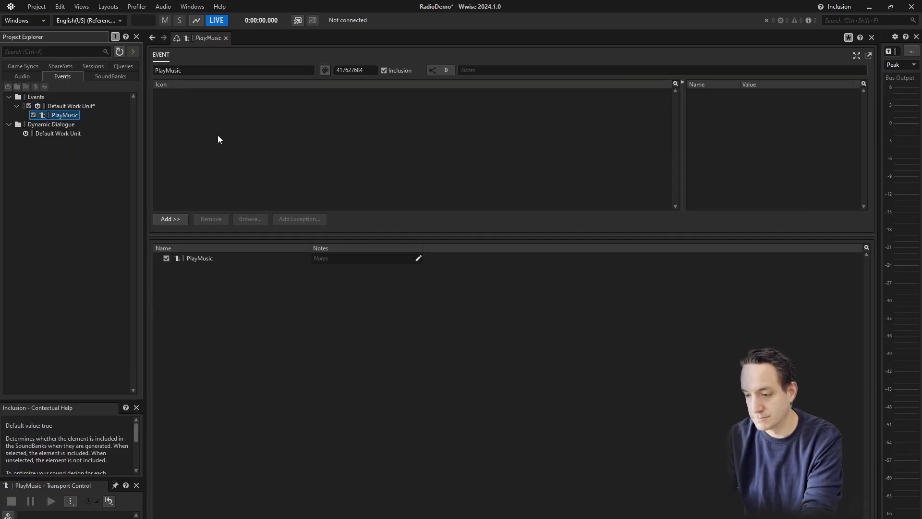
Step: Add Play actions for the RadioSwitch sound and the Radio playlist container to the PlayMusic event
left_click(31, 77)
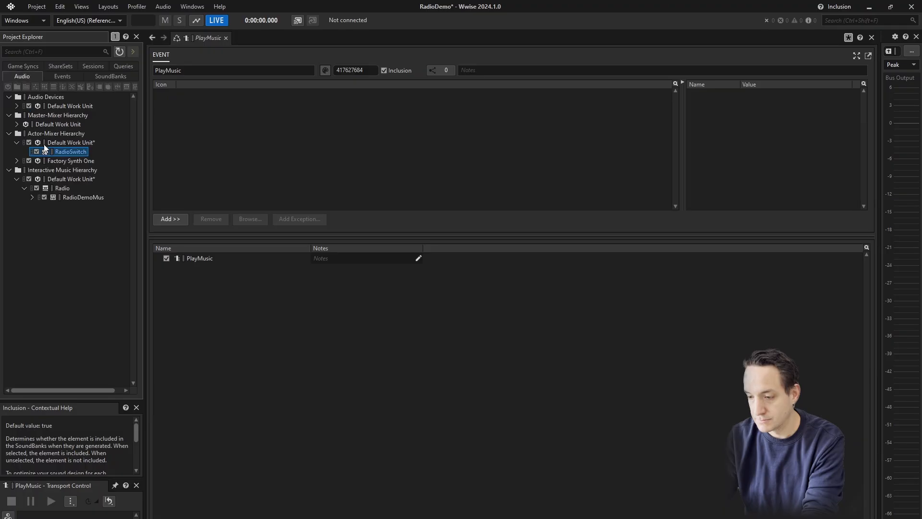
left_click_drag(57, 149, 197, 117)
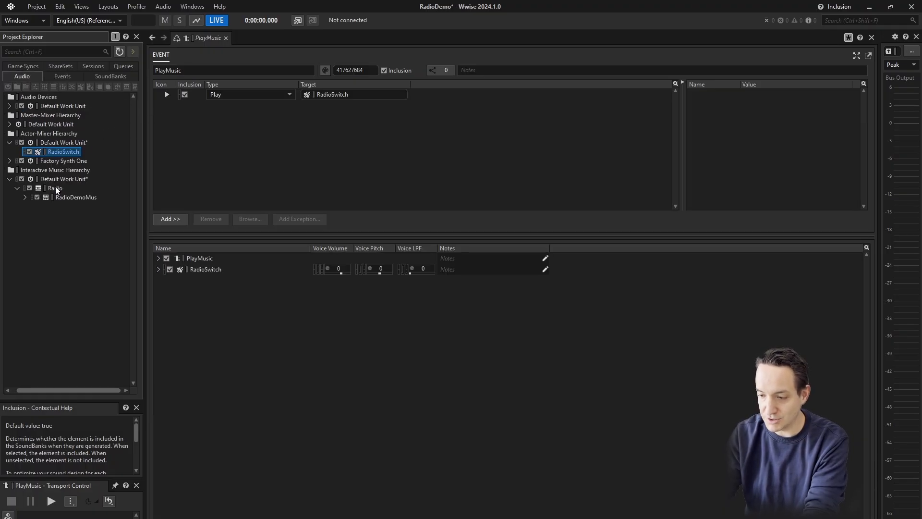
left_click_drag(59, 191, 227, 122)
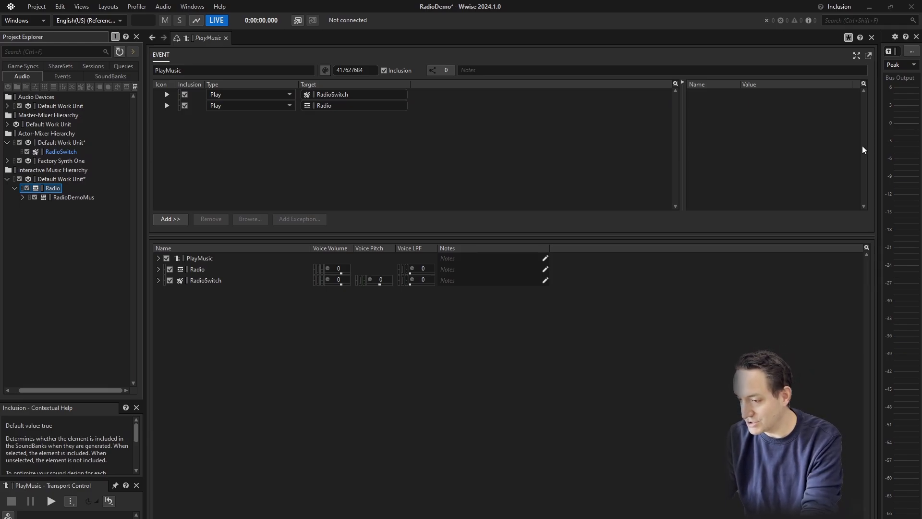
Step: Set the Radio play action's Delay to 0.6 and its Fade Time to 1
left_click(496, 106)
left_click(795, 137)
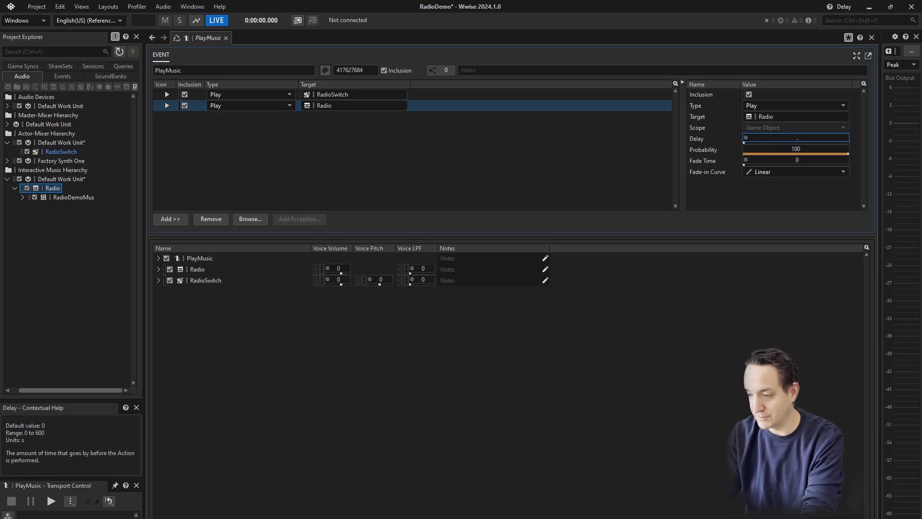
left_click(798, 160)
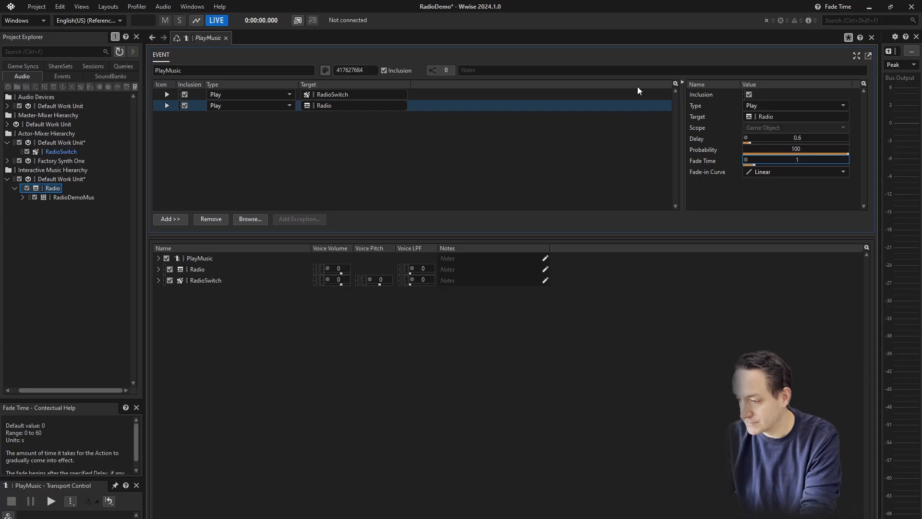
left_click(61, 77)
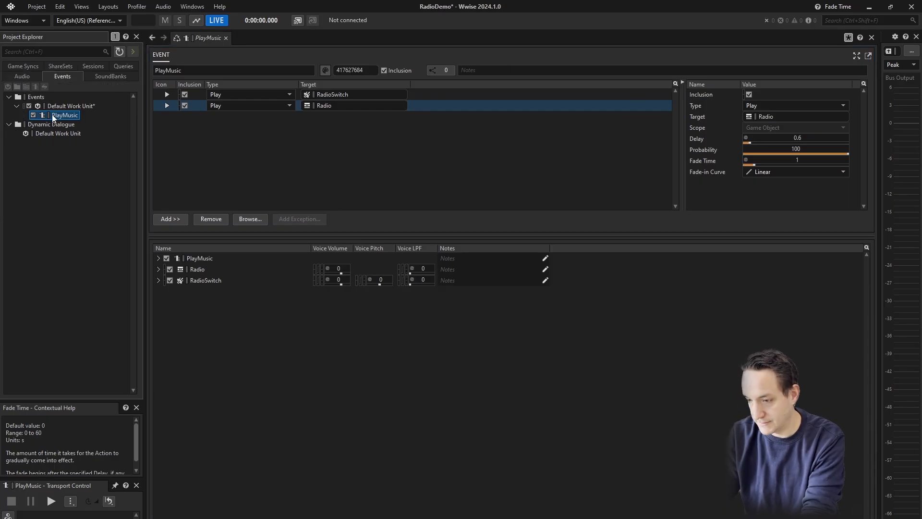
Step: Assign the RadioATT attenuation to RadioSwitch and set its 3D Spatialization to Position
left_click(30, 79)
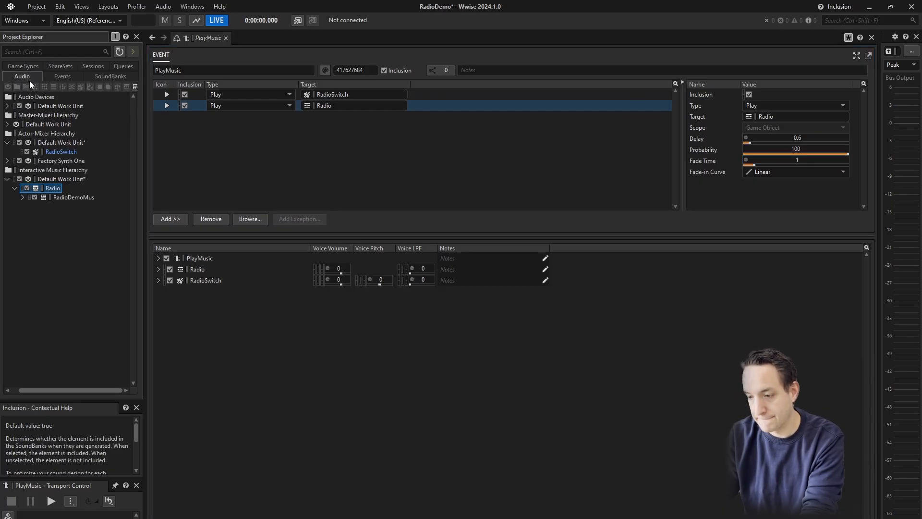
left_click(54, 151)
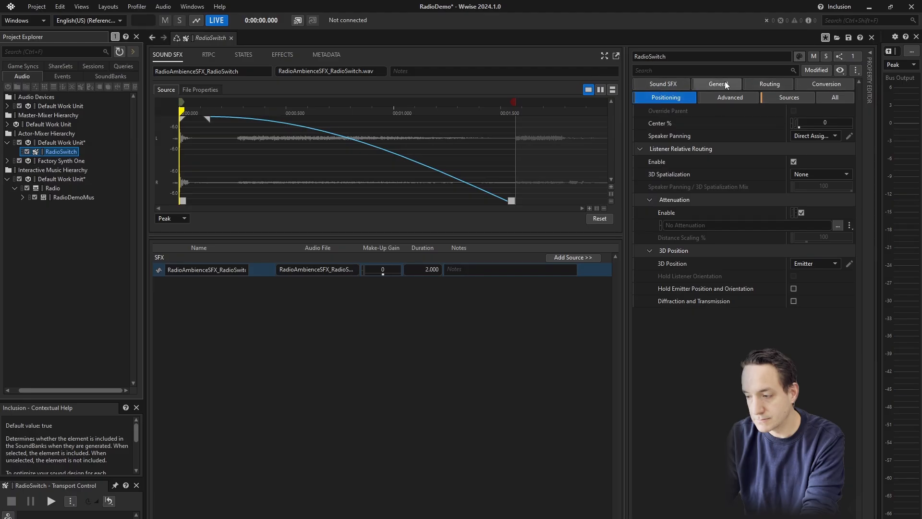
left_click(838, 225)
left_click(390, 219)
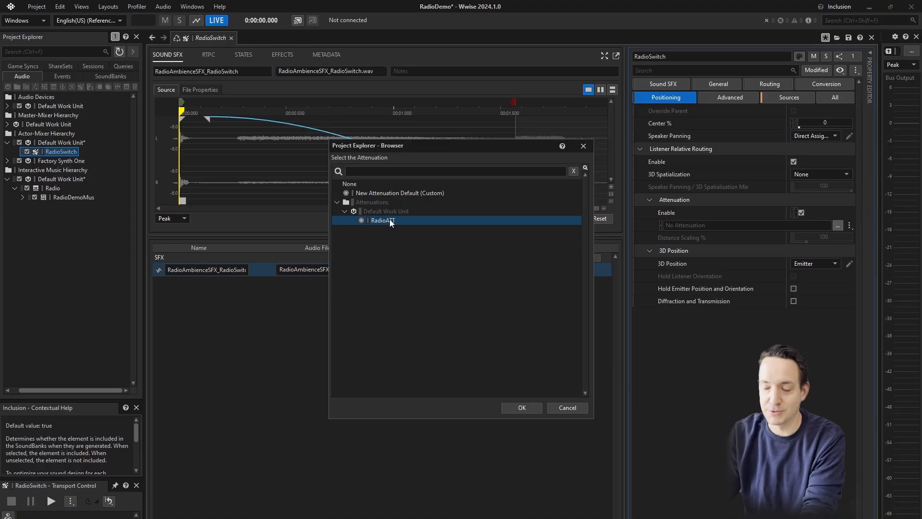
left_click(518, 406)
left_click(797, 177)
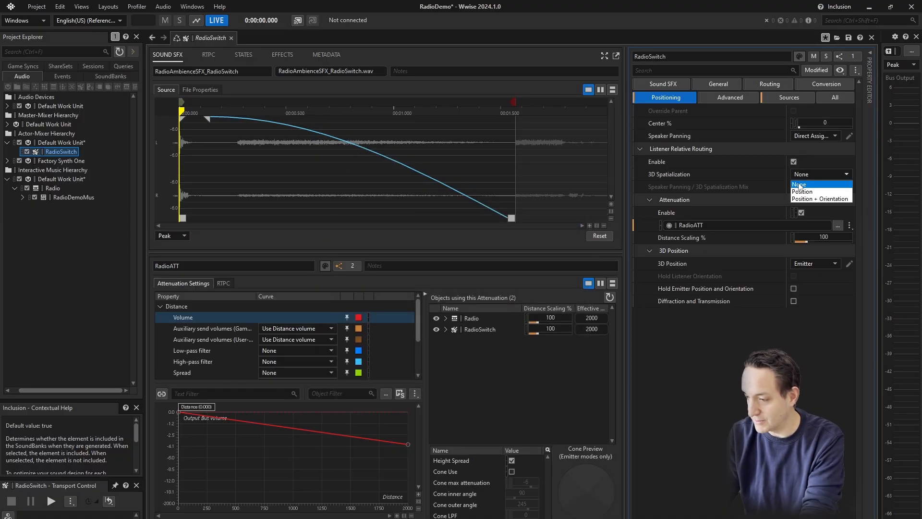
left_click(800, 192)
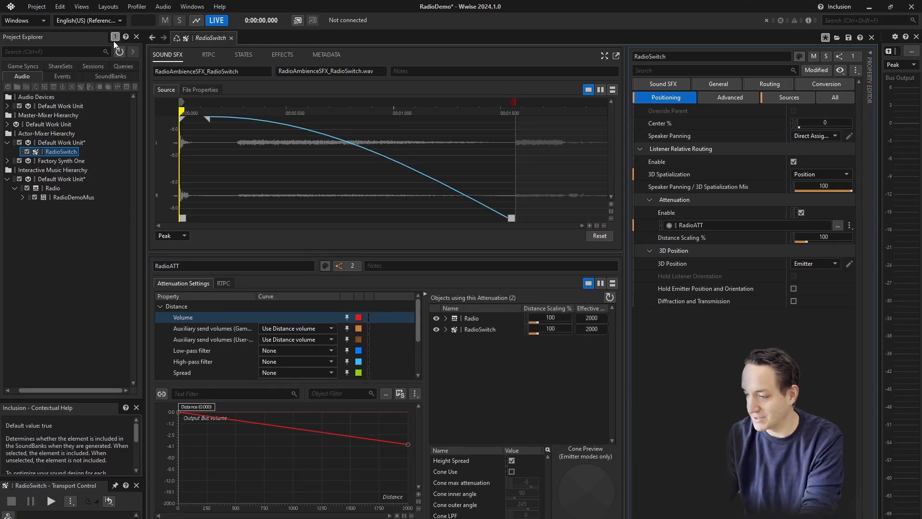
Step: Audition the PlayMusic event
left_click(62, 75)
left_click(50, 113)
key("space")
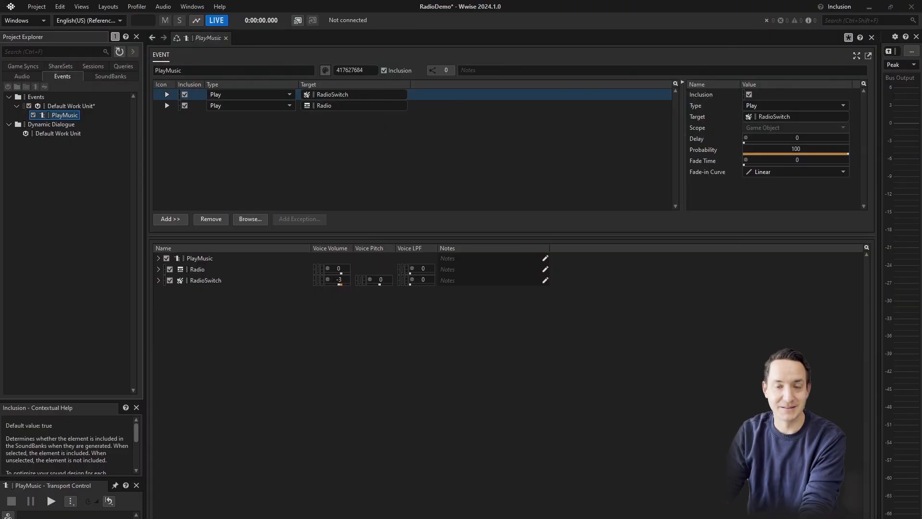
Step: Create a Music Playlist Container named Radio2DMusic in the Interactive Music Hierarchy's Default Work Unit
left_click(22, 76)
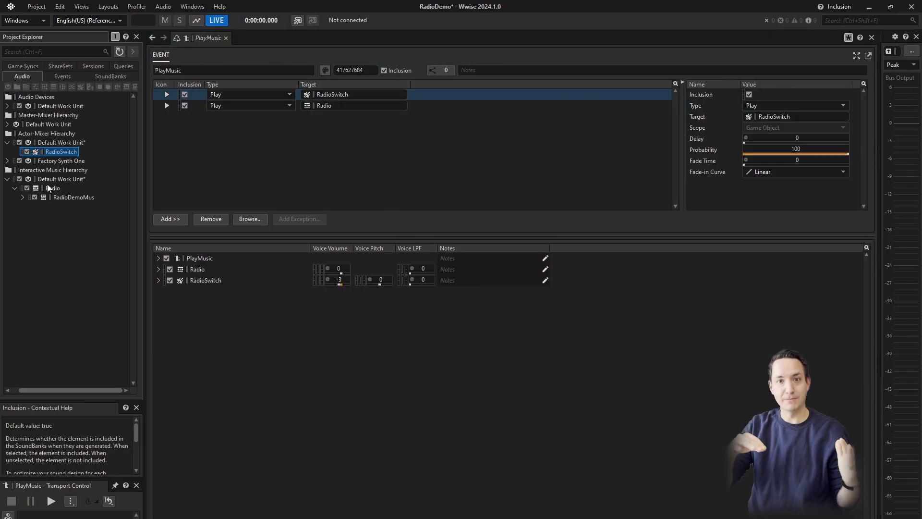
right_click(48, 190)
right_click(52, 178)
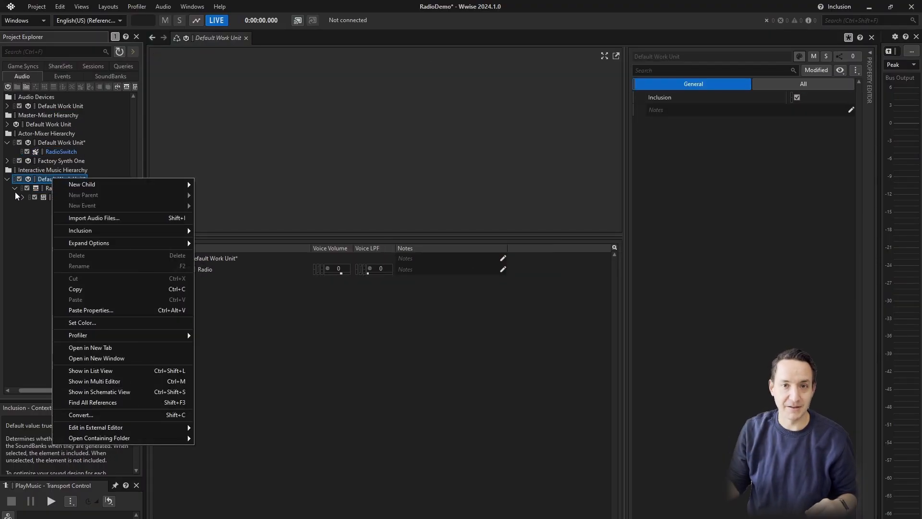
left_click(15, 189)
right_click(48, 180)
mouse_move(67, 183)
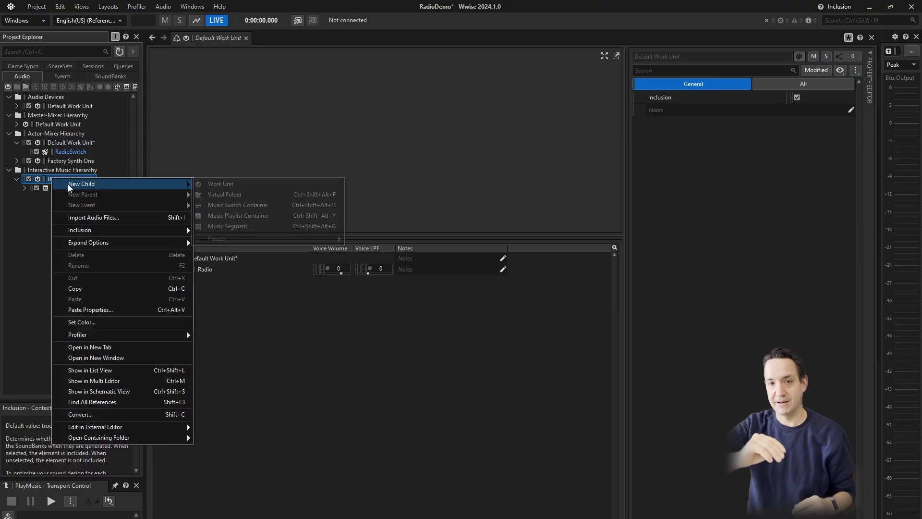
left_click(231, 215)
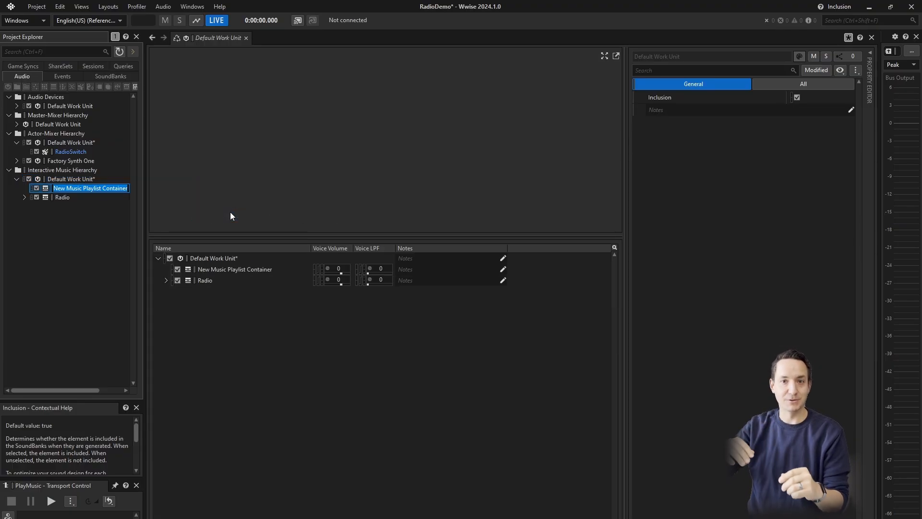
type("Radi")
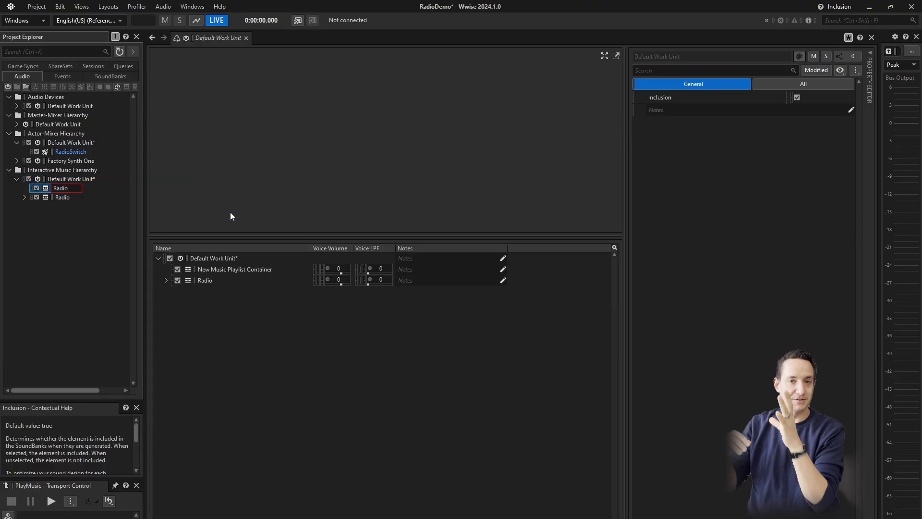
type("o2DMU=")
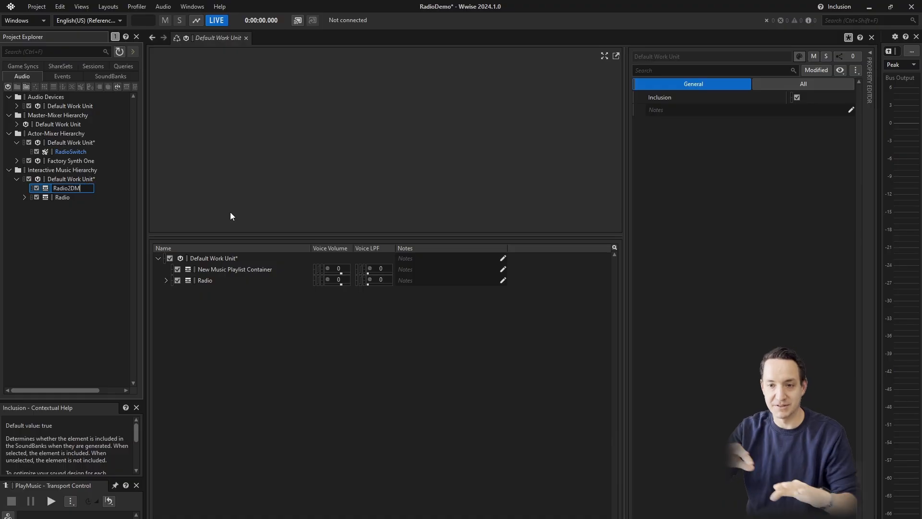
key("BackSpace")
key("BackSpace")
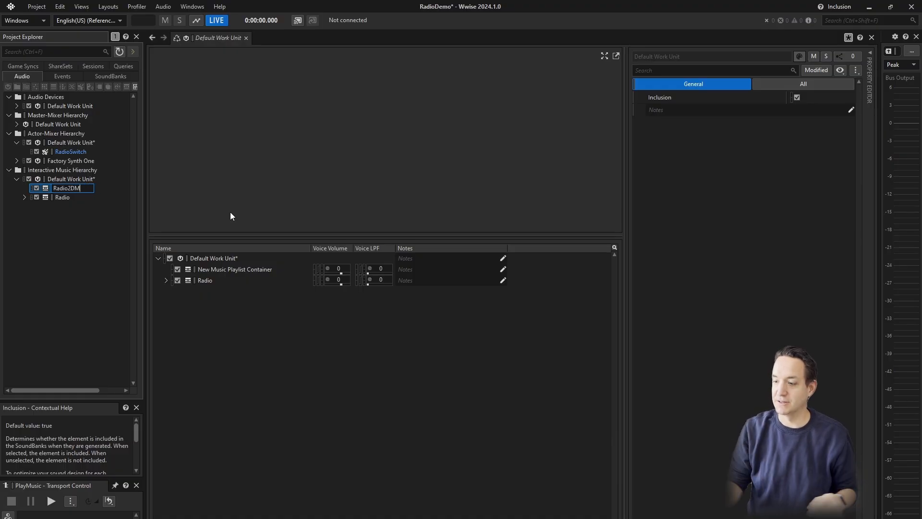
type("usic")
key("Return")
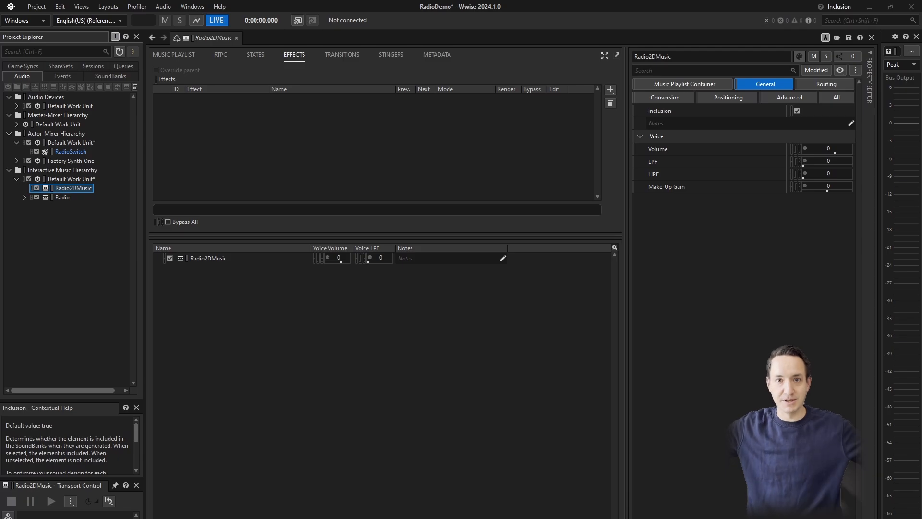
Step: Import RadioAmbience.wav into Radio2DMusic as a music segment and audition that segment in its timeline
left_click_drag(530, 239, 52, 187)
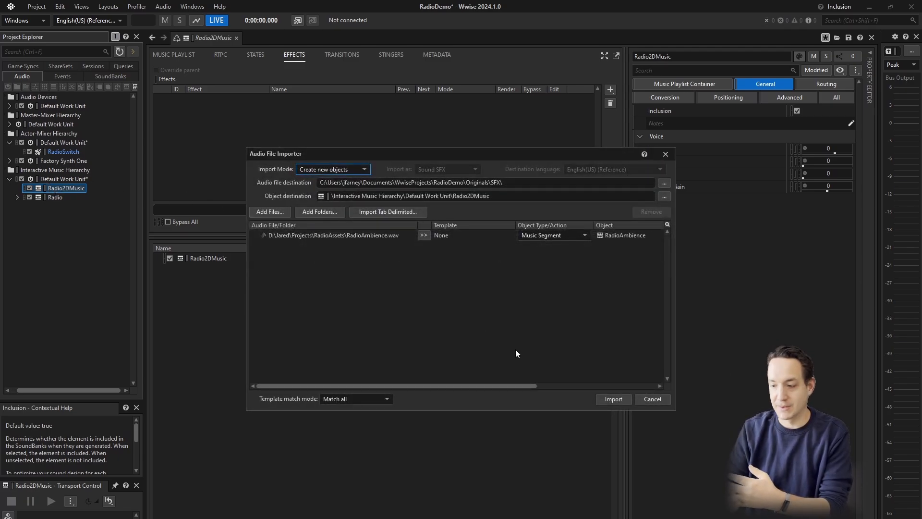
left_click(611, 399)
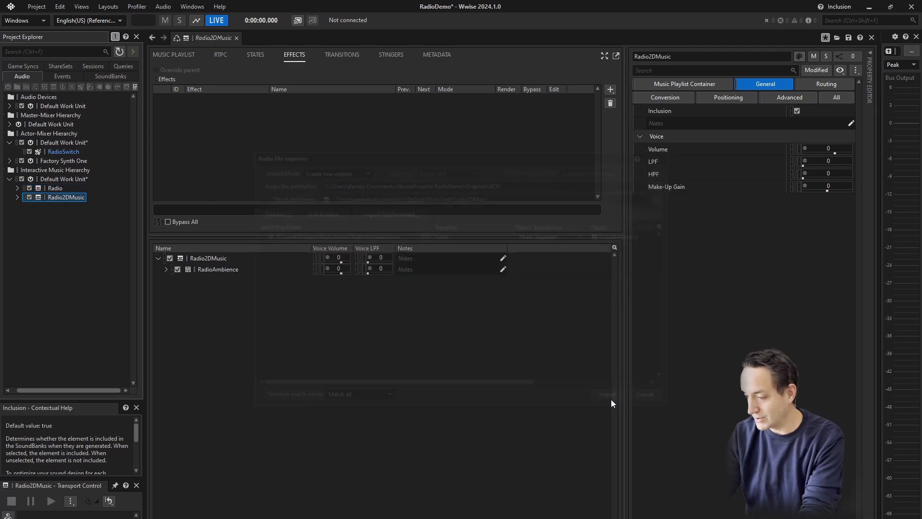
left_click(17, 197)
left_click(63, 205)
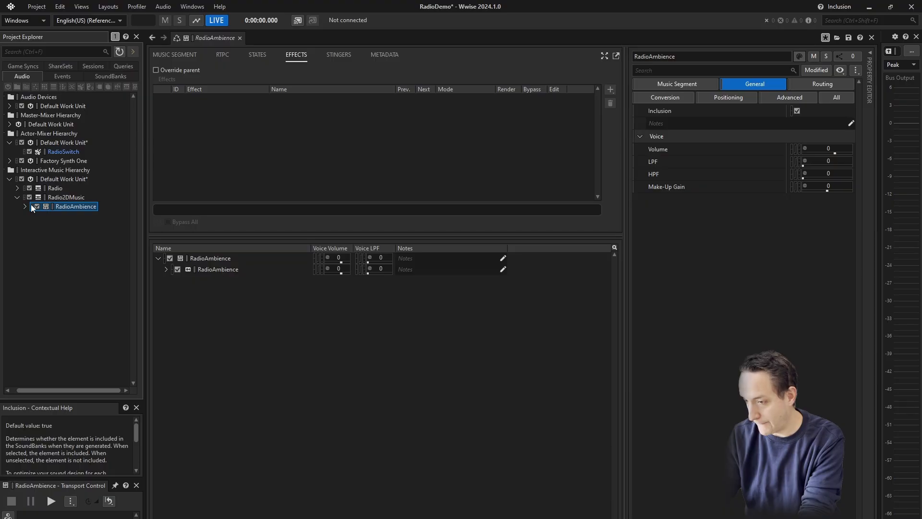
left_click(170, 51)
key("space")
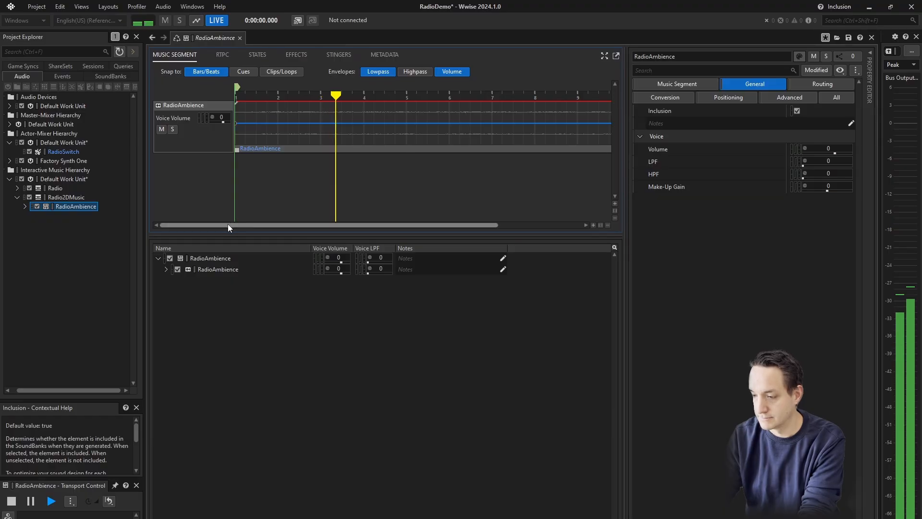
Step: Add the RadioAmbience segment to the Radio2DMusic container's playlist under the Sequence Continuous group
left_click_drag(228, 224, 192, 212)
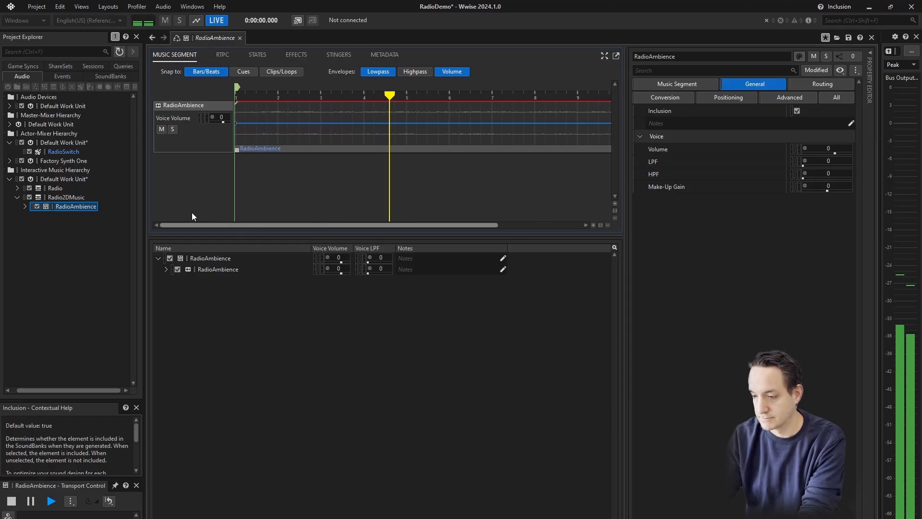
left_click(65, 199)
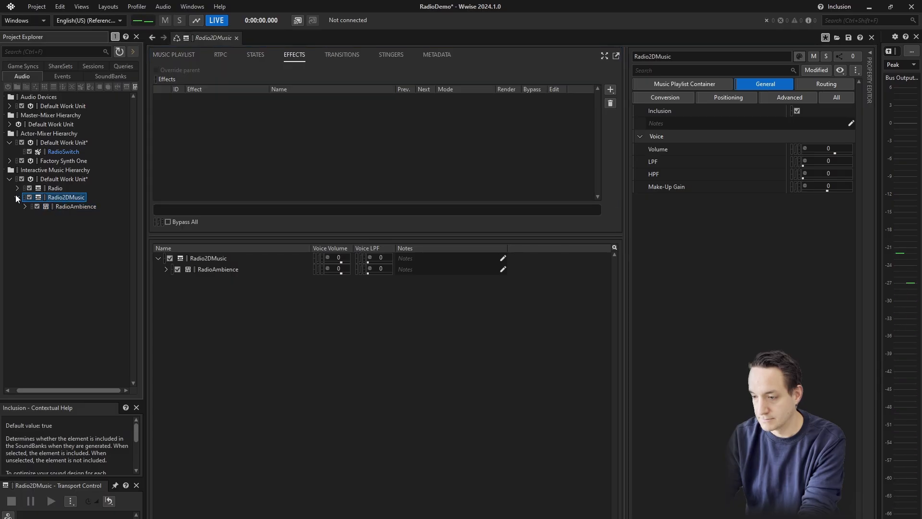
left_click(17, 197)
left_click(166, 56)
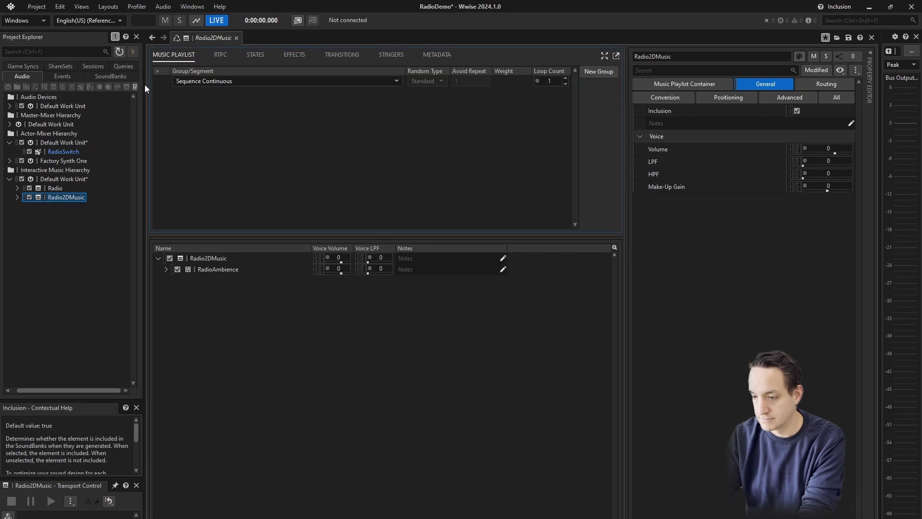
left_click(17, 197)
left_click_drag(66, 206, 509, 84)
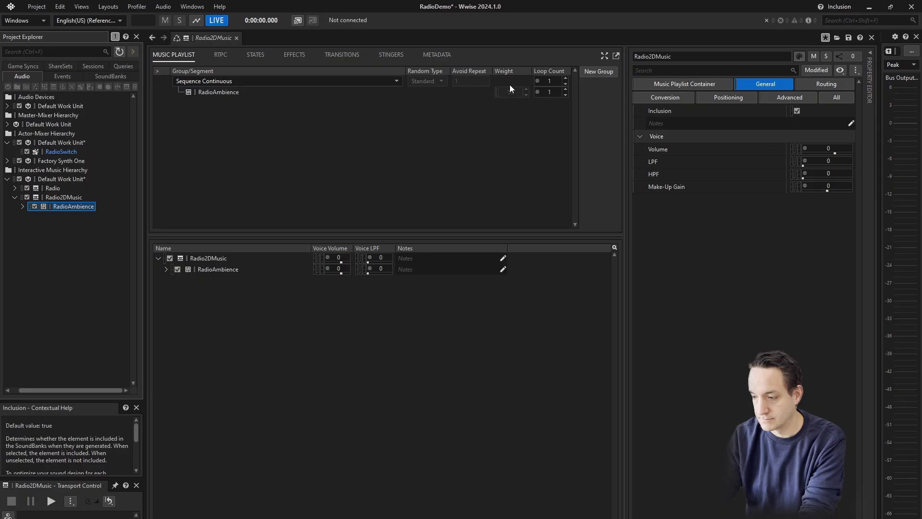
Step: Set RadioAmbience's loop count to Infinite in the playlist and disable Listener Relative Routing for Radio2DMusic
left_click(565, 95)
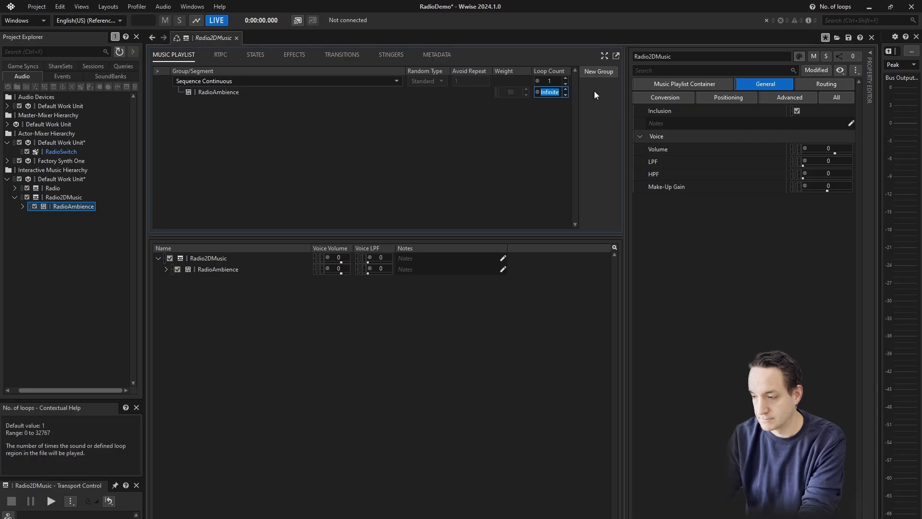
left_click(741, 101)
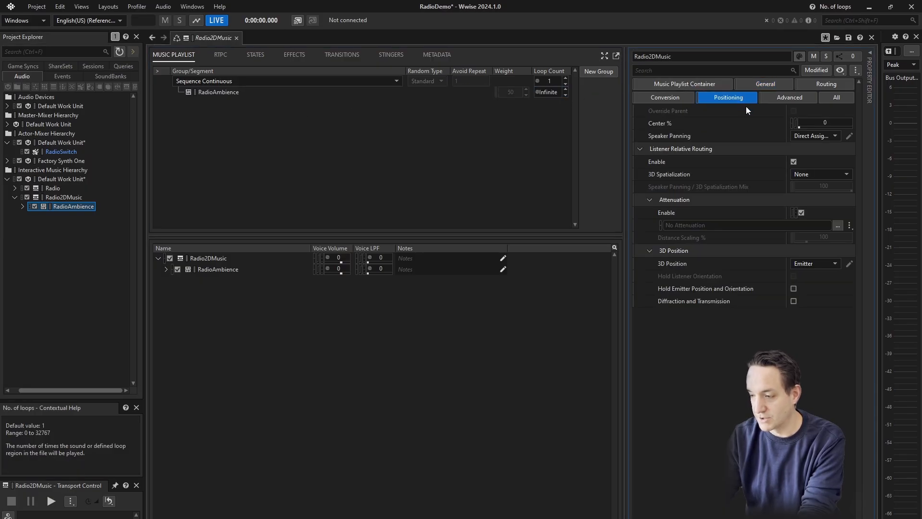
left_click(794, 162)
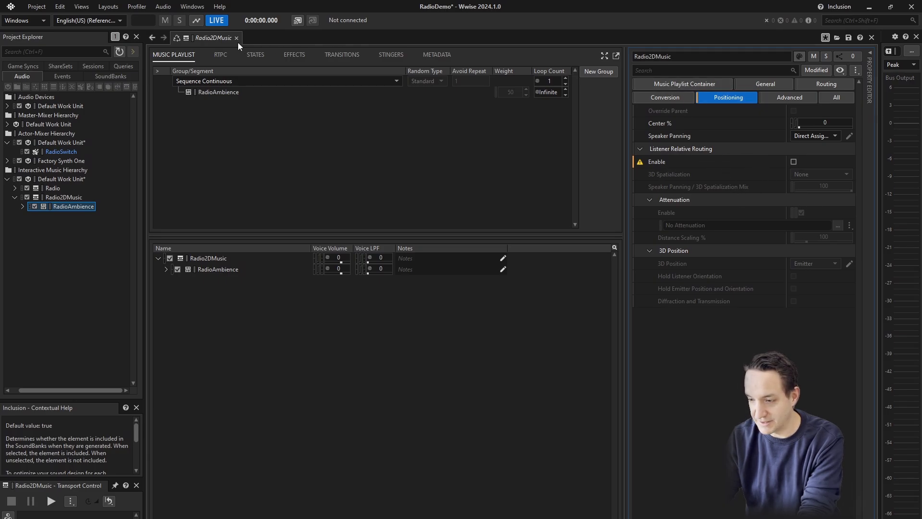
Step: Add an RTPC to Radio2DMusic that drives Voice Volume with the RadioRTPC game parameter
left_click(57, 198)
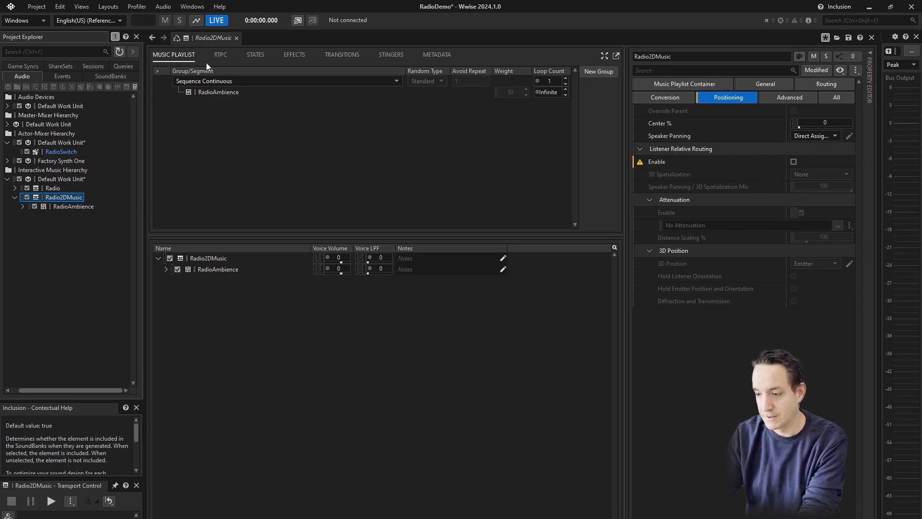
left_click(221, 56)
left_click(162, 82)
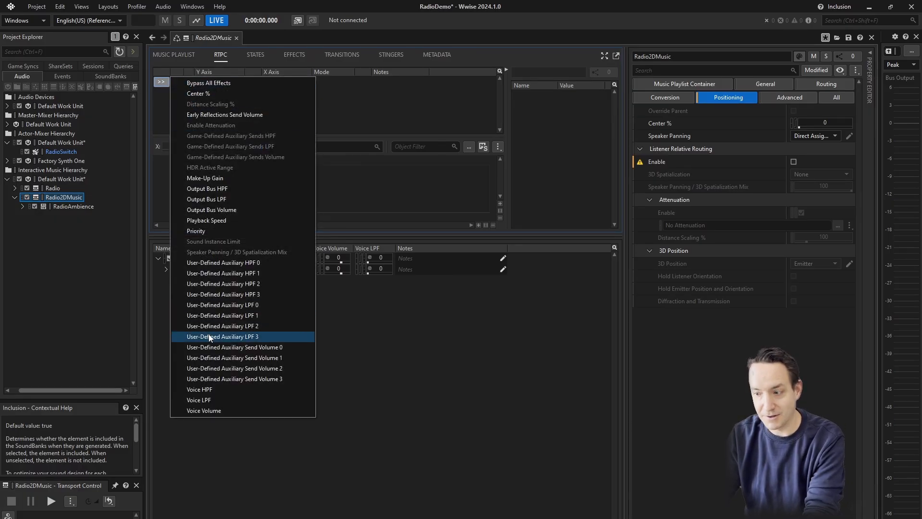
left_click(209, 410)
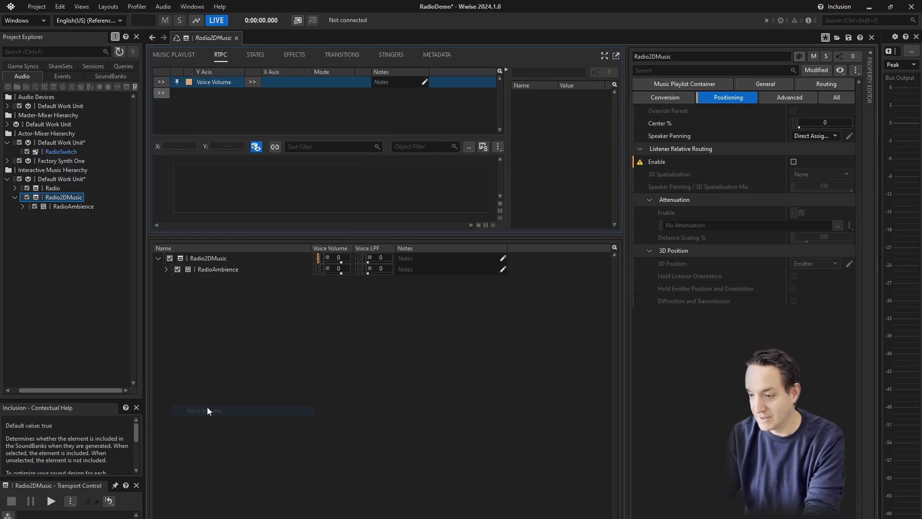
left_click(255, 80)
mouse_move(269, 82)
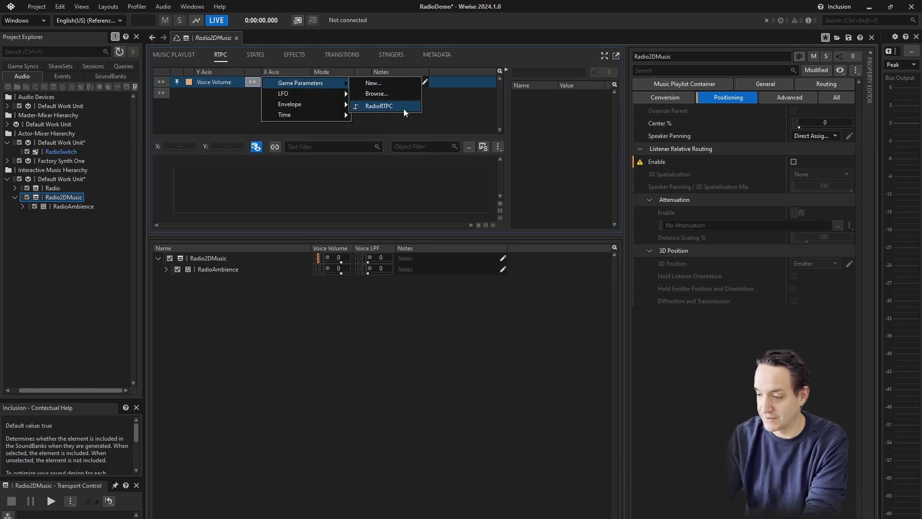
left_click(403, 108)
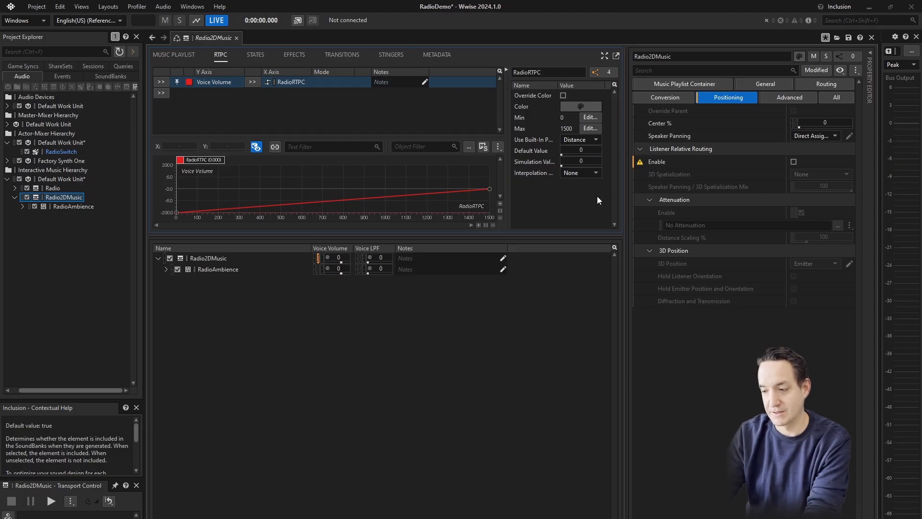
Step: Add a Voice Volume curve point at about 902 on RadioRTPC with a value of -200, and audition the curve
double_click(366, 199)
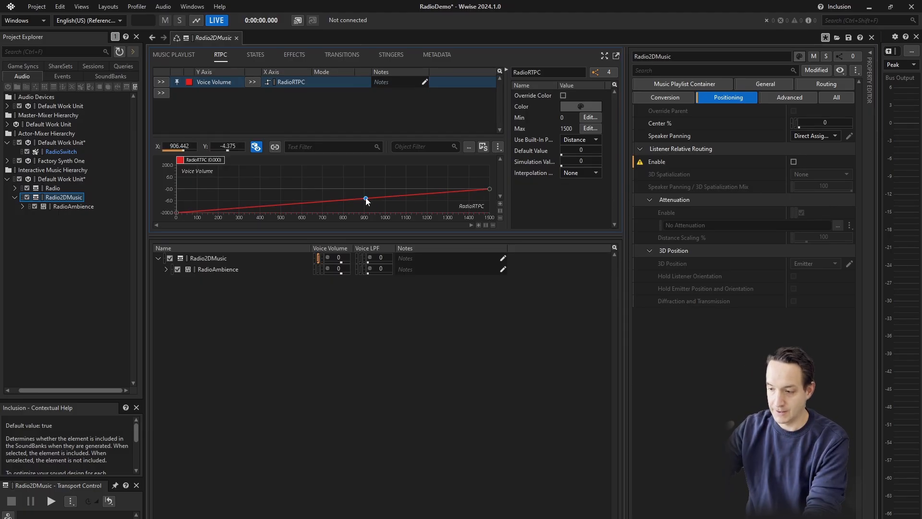
left_click_drag(366, 201, 367, 217)
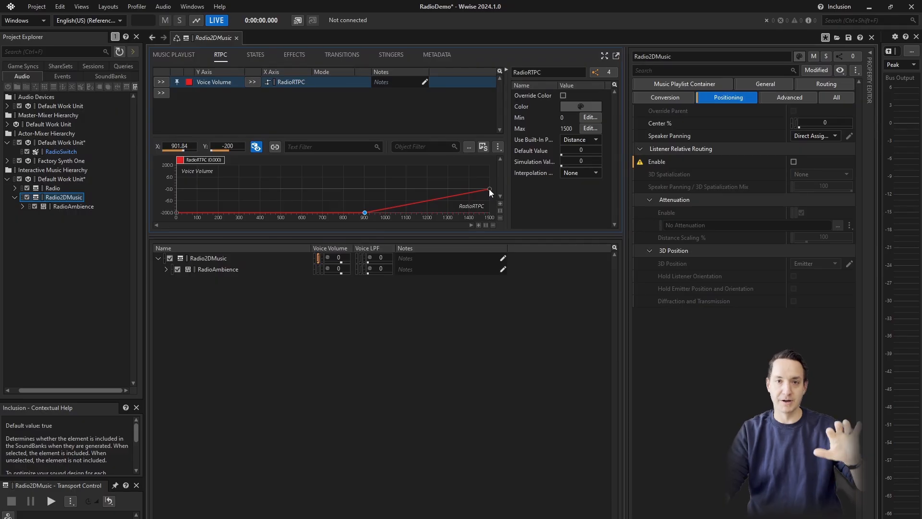
key("space")
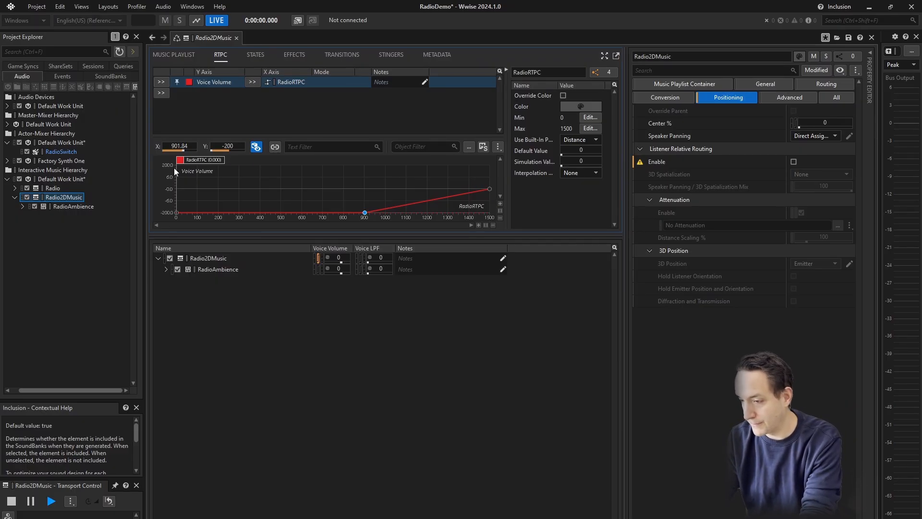
mouse_move(190, 160)
left_mouse_down()
mouse_move(479, 164)
mouse_move(126, 174)
left_mouse_up()
key("space")
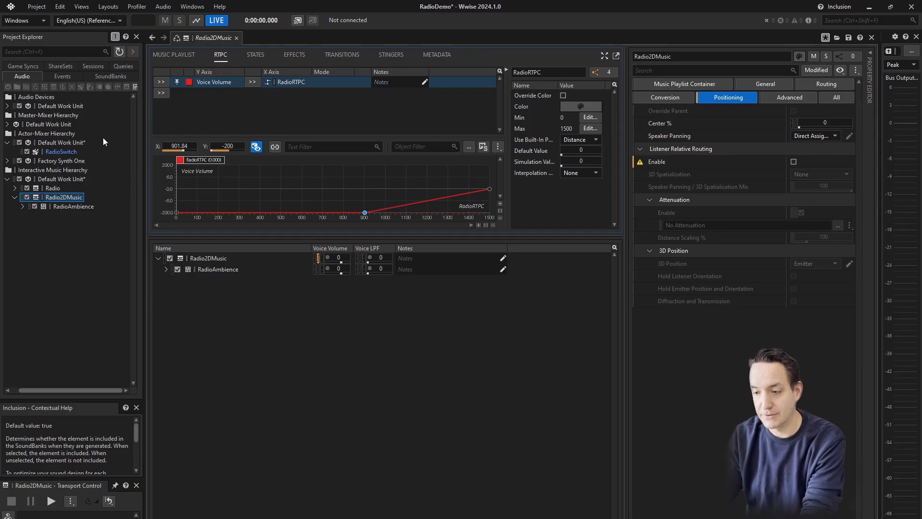
Step: Add a Play action targeting Radio2DMusic to the PlayMusic event
left_click(63, 75)
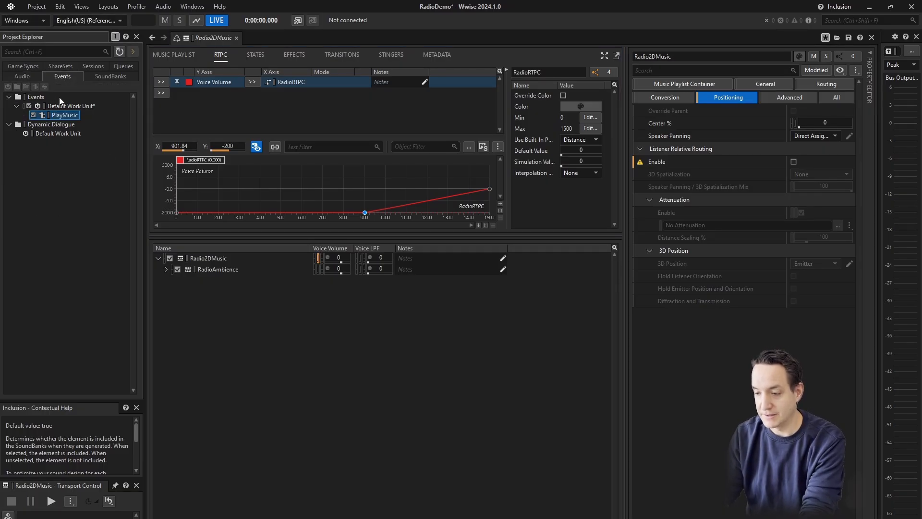
double_click(57, 116)
left_click(35, 78)
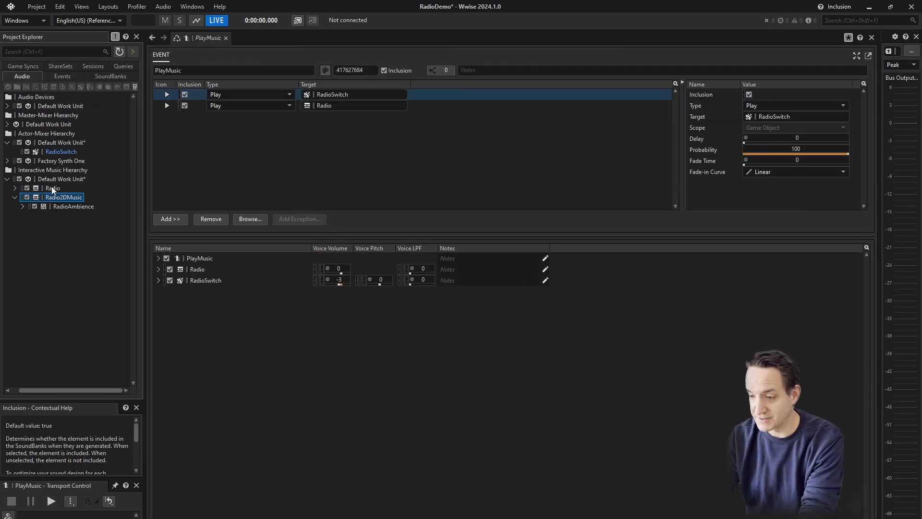
left_click_drag(53, 199, 177, 146)
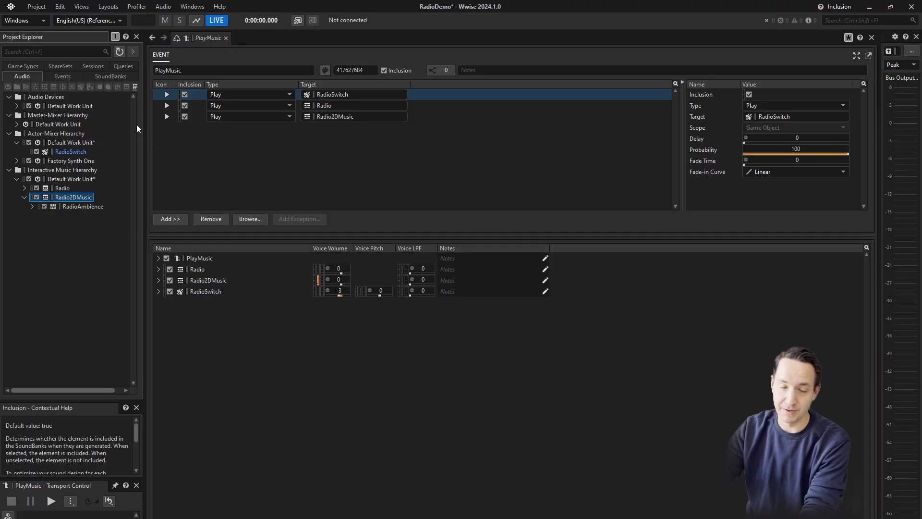
Step: Audition the PlayMusic event while sweeping the RadioRTPC simulation value up past 1200 and back to 0
left_click(66, 78)
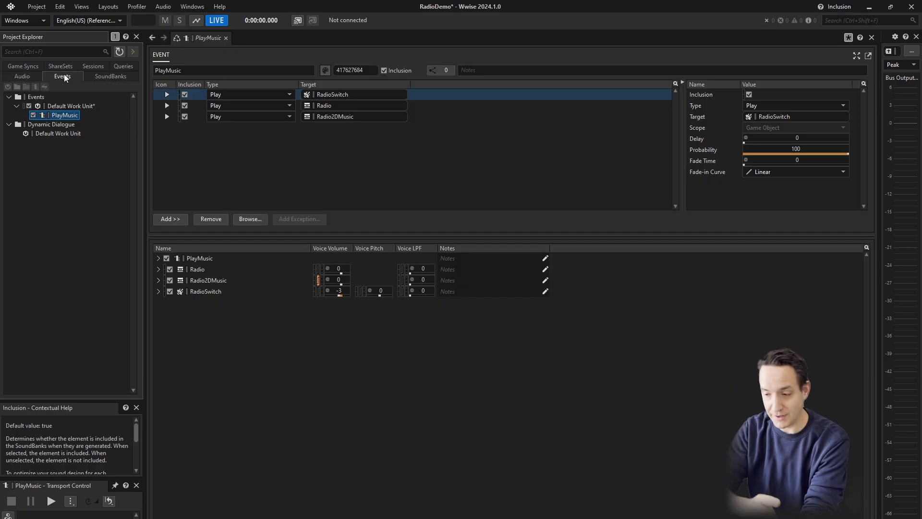
left_click(188, 140)
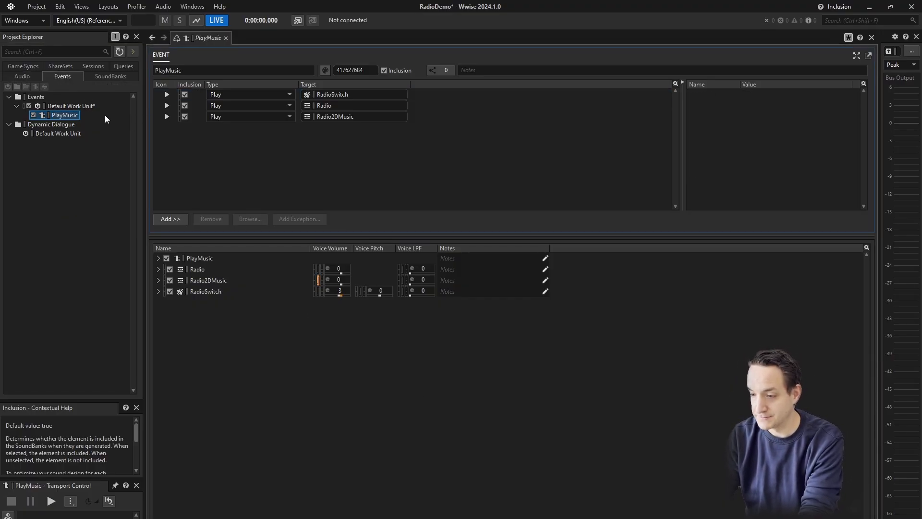
left_click(63, 117)
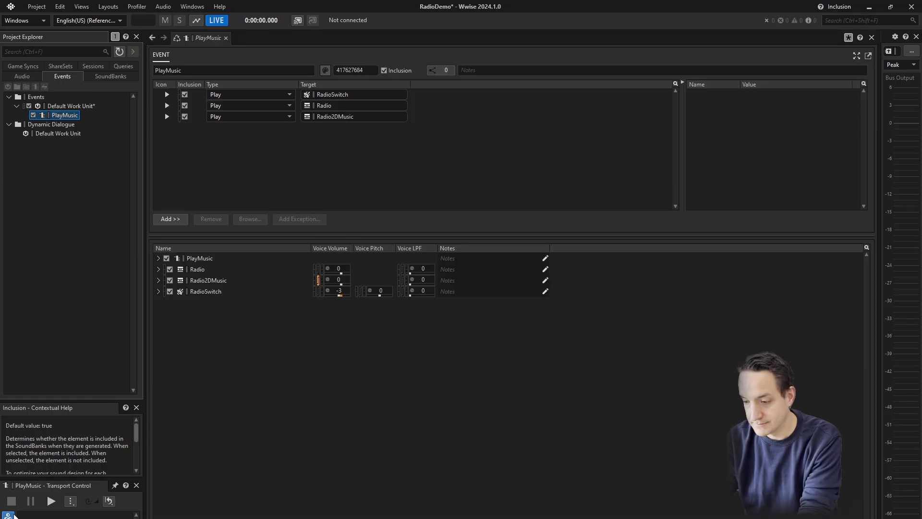
key("space")
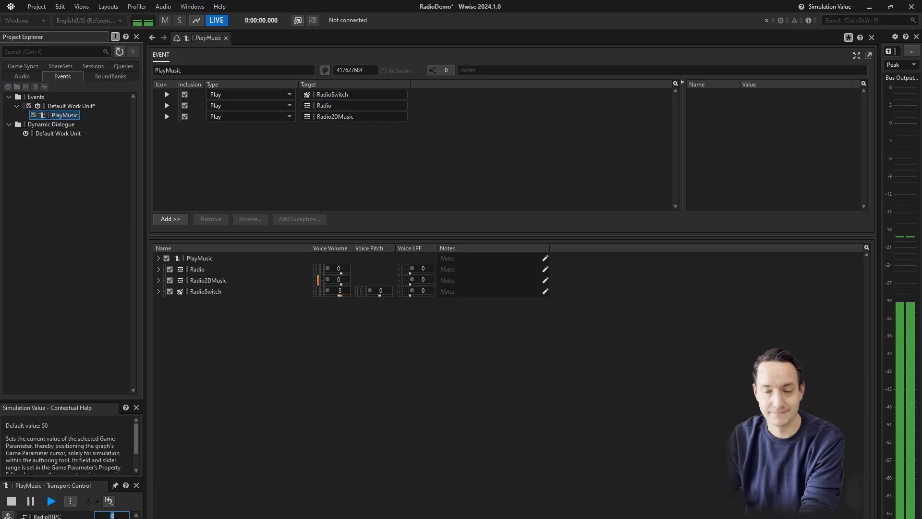
left_click_drag(97, 518, 126, 518)
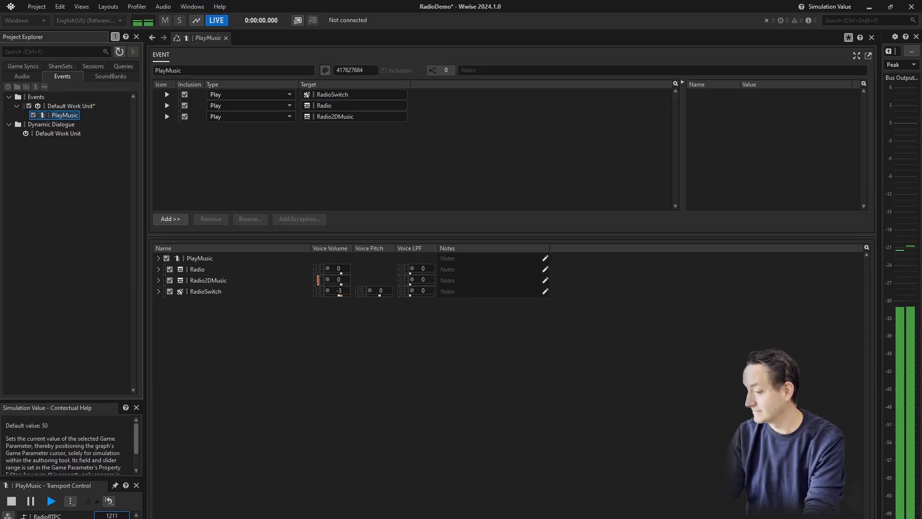
left_click_drag(112, 516, 96, 516)
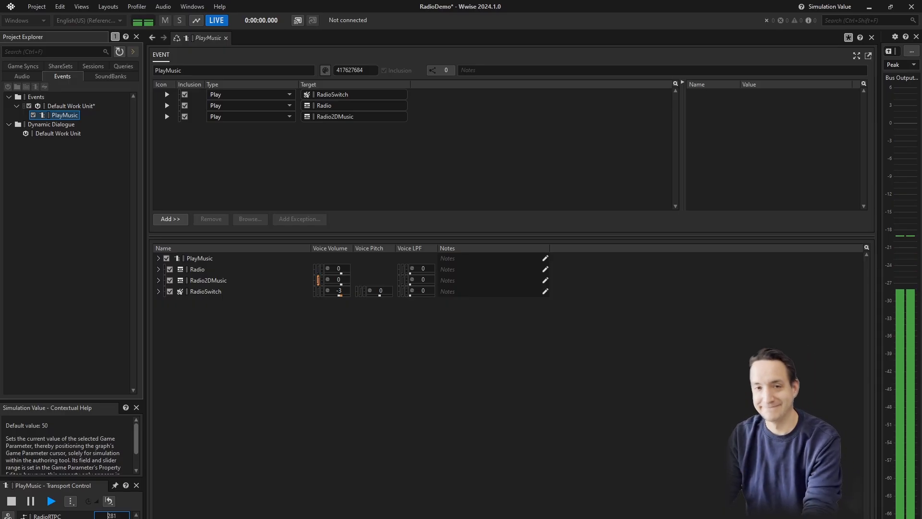
left_click(26, 357)
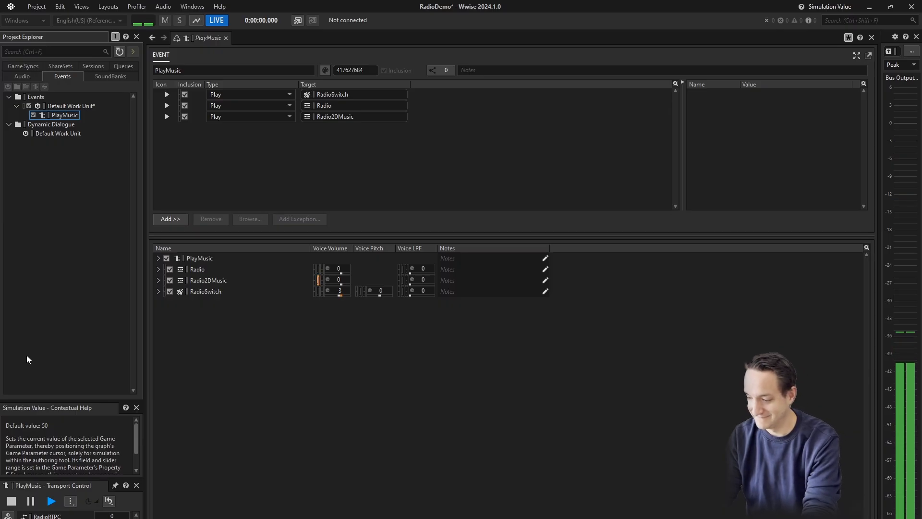
key("space")
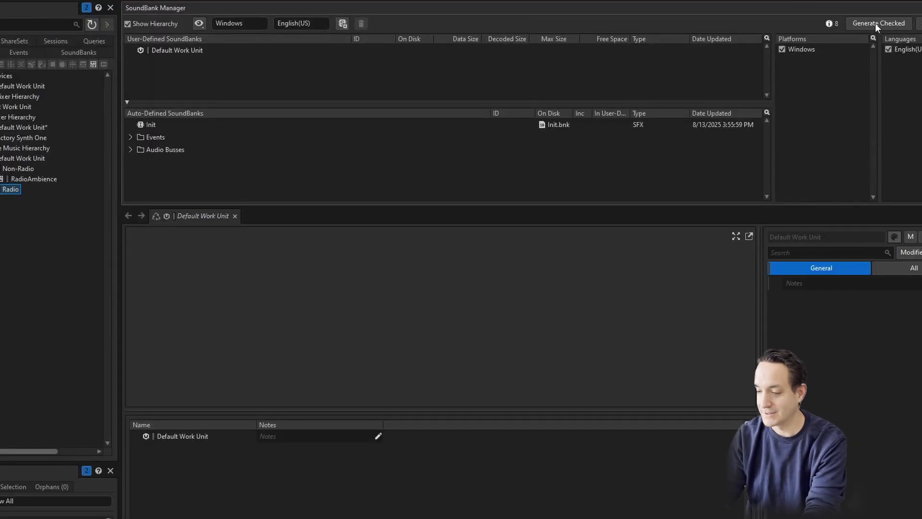
Step: Generate the checked SoundBanks, switch to Unreal Engine and generate the Windows English(US) SoundBanks from the Wwise Browser
left_click(875, 20)
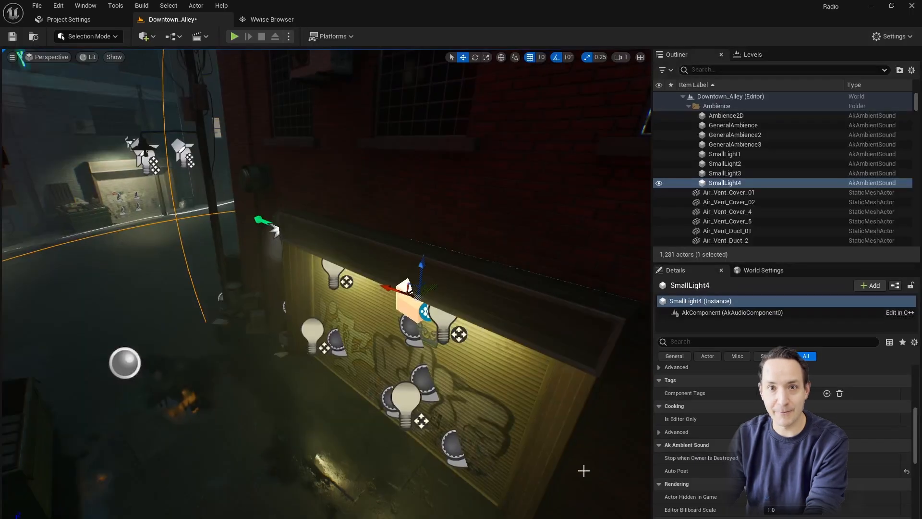
left_click(277, 20)
left_click(824, 37)
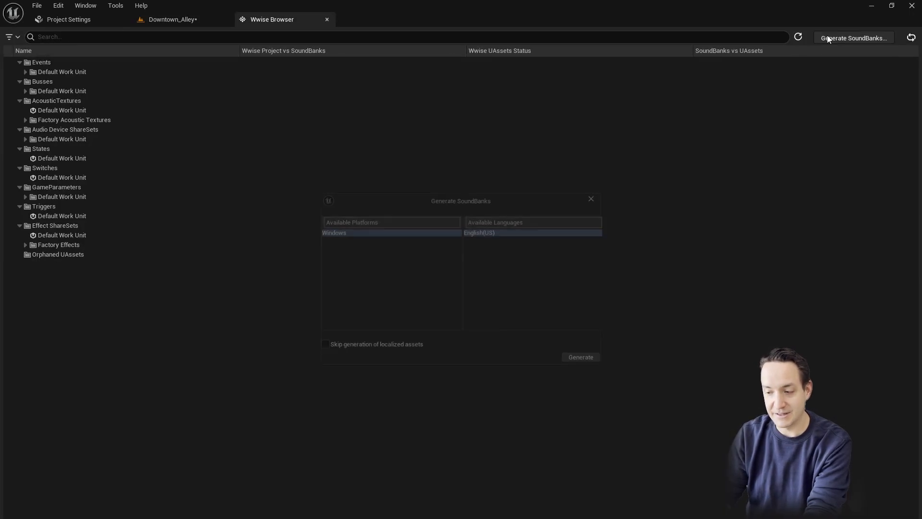
left_click(580, 359)
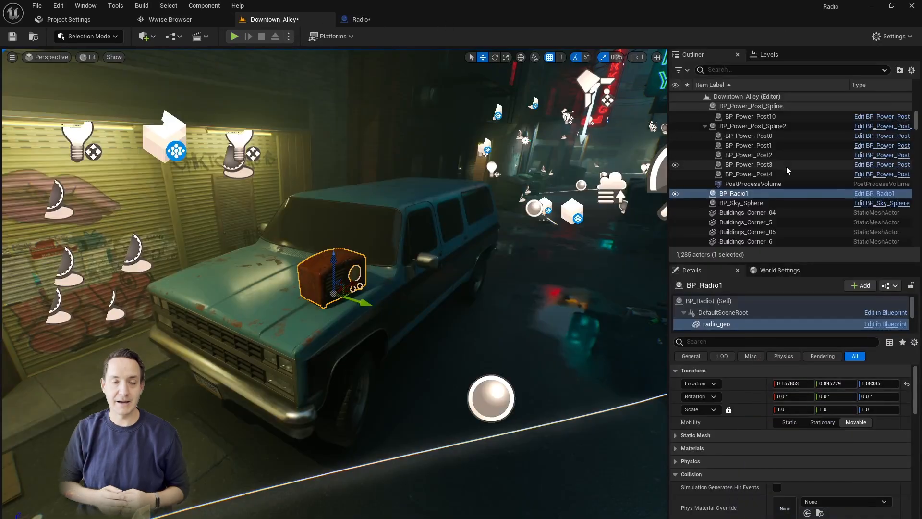
Step: Open the BP_Radio1 Blueprint and examine its radio mesh and the Sphere component's collision settings
left_click(864, 194)
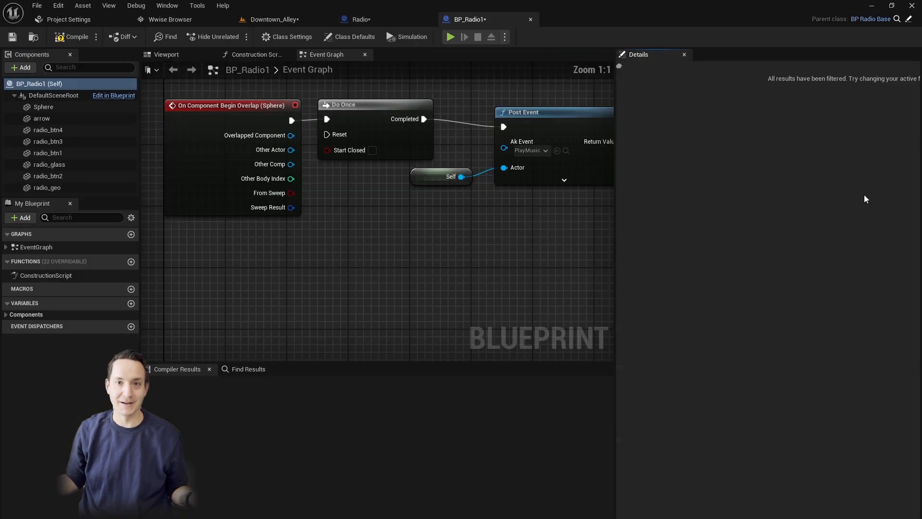
left_click(166, 54)
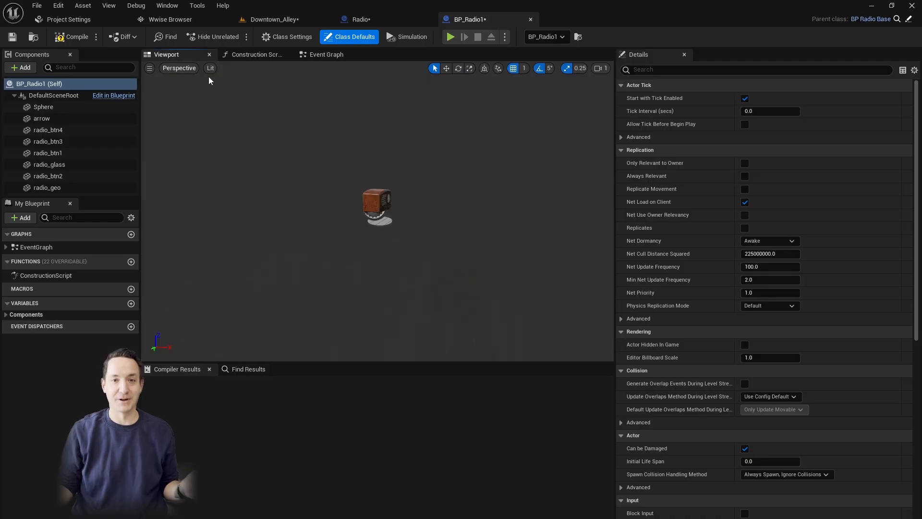
left_click(377, 204)
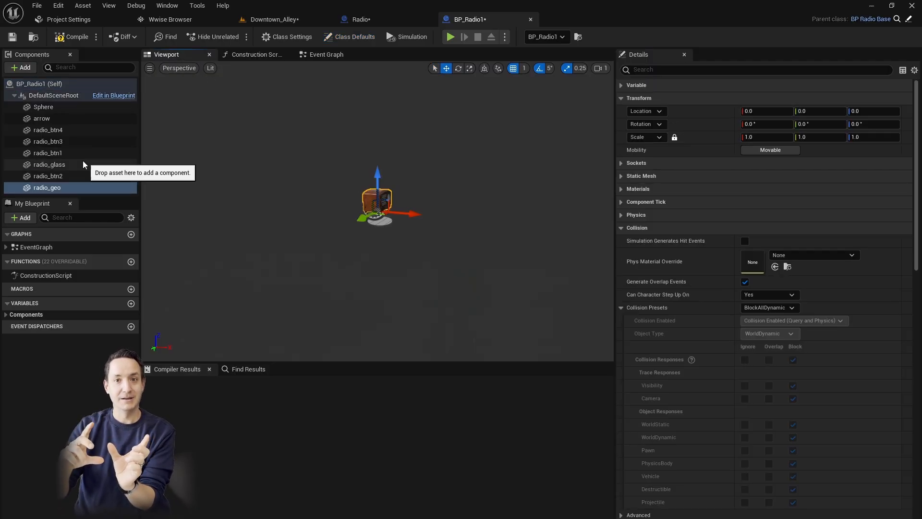
left_click_drag(368, 205, 336, 207)
key("f")
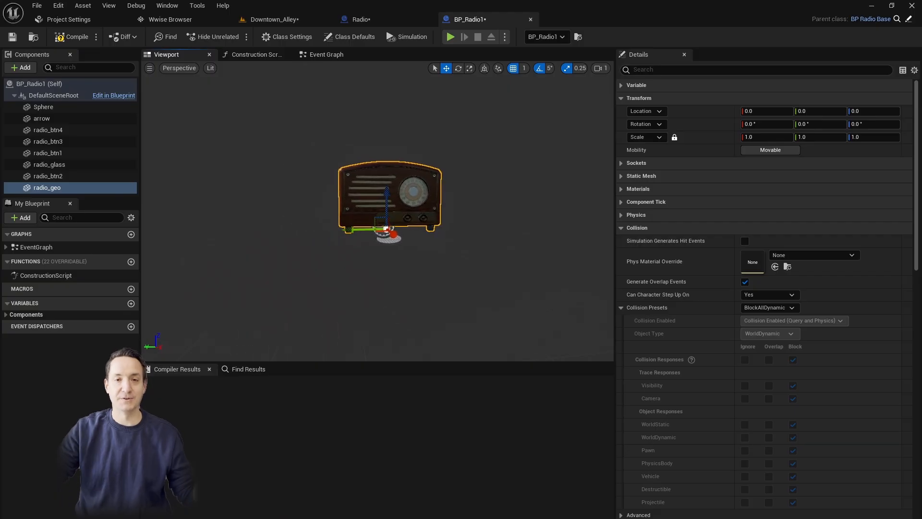
left_click(52, 108)
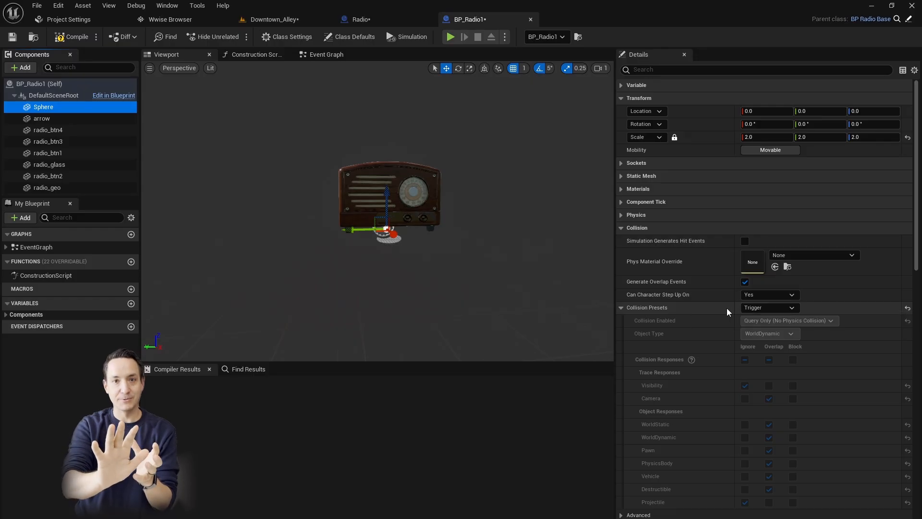
Step: Make the Sphere component visible, frame it to view its trigger area around the radio, and hide it again
scroll(724, 311, "down", 4)
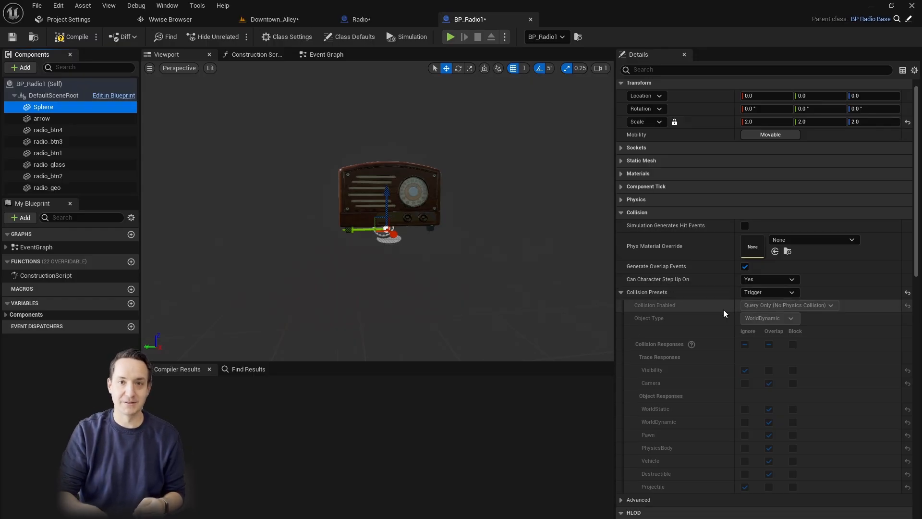
scroll(724, 309, "down", 5)
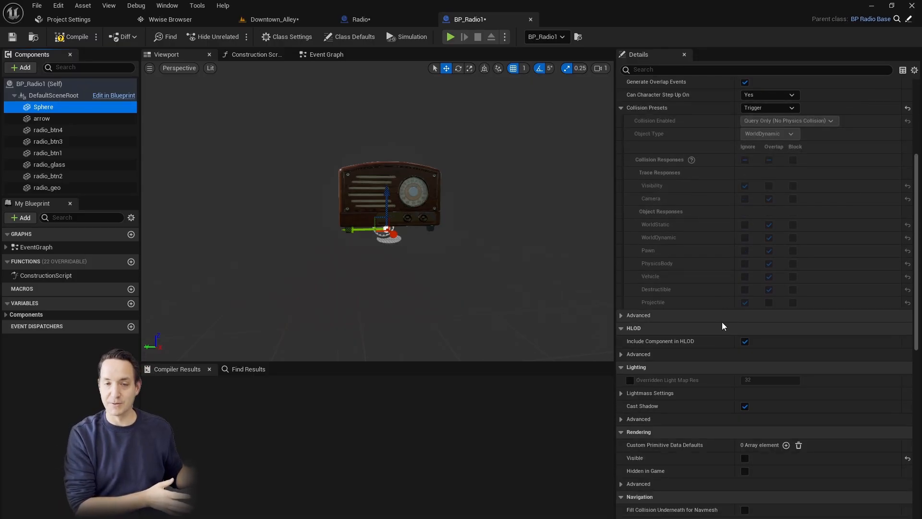
left_click(745, 458)
left_click(501, 252)
key("f")
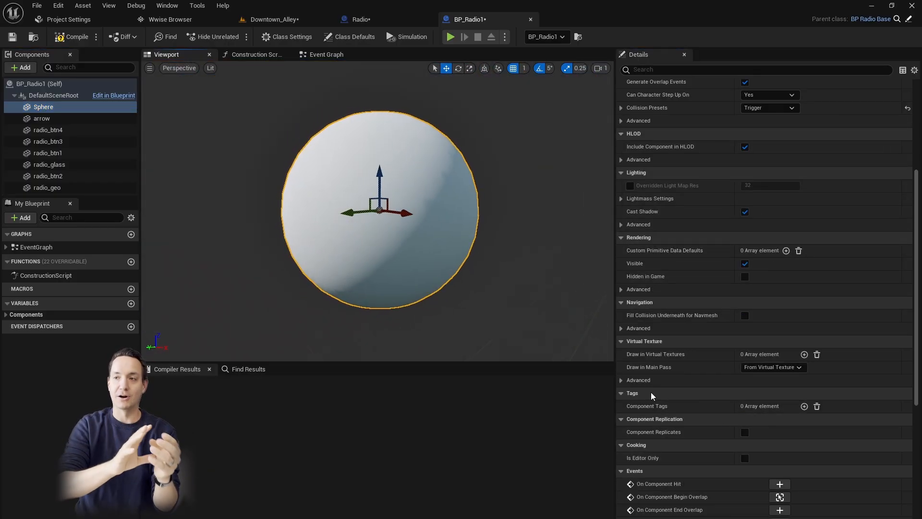
left_click(745, 264)
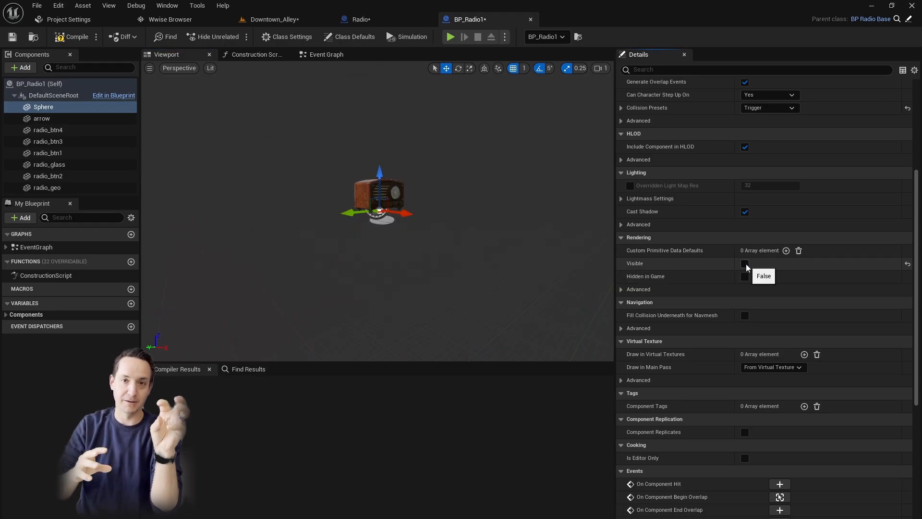
Step: Examine the Sphere's begin-overlap event chain through Do Once to the PlayMusic Post Event node, and compile and save BP_Radio1
scroll(702, 456, "down", 2)
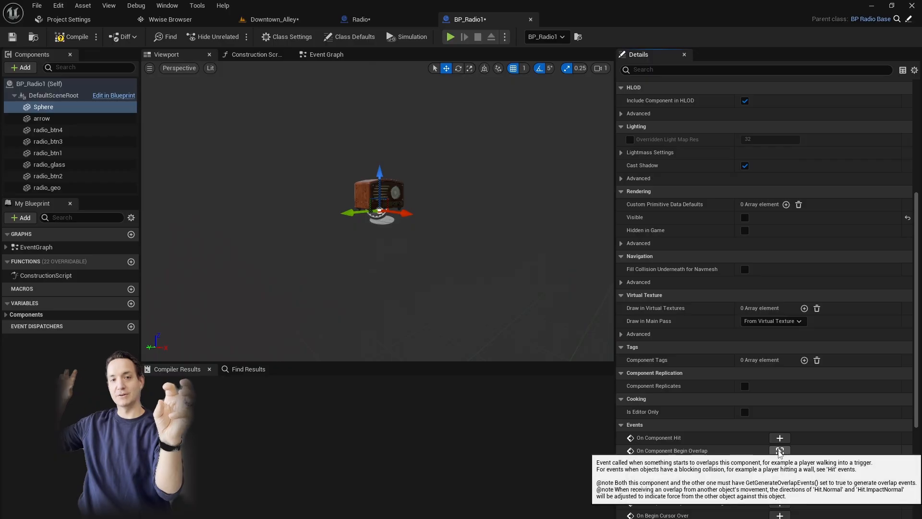
left_click(308, 57)
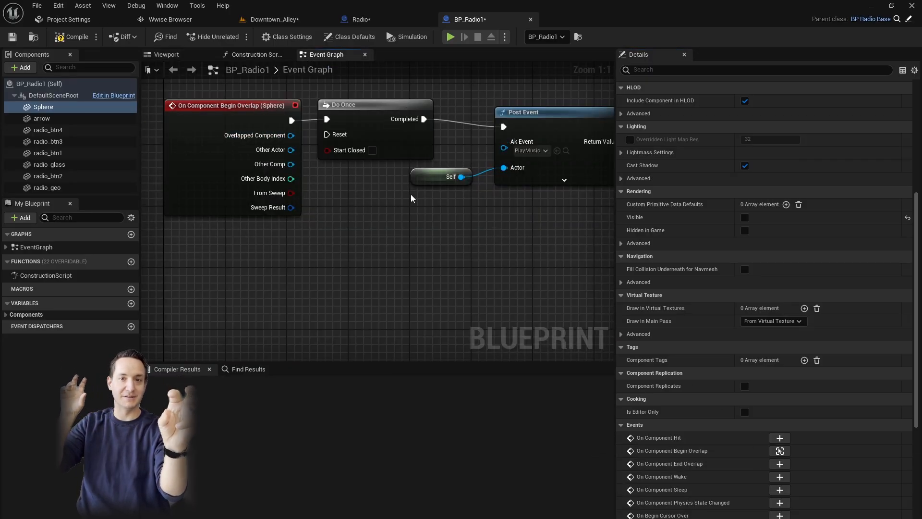
left_click_drag(411, 198, 287, 222)
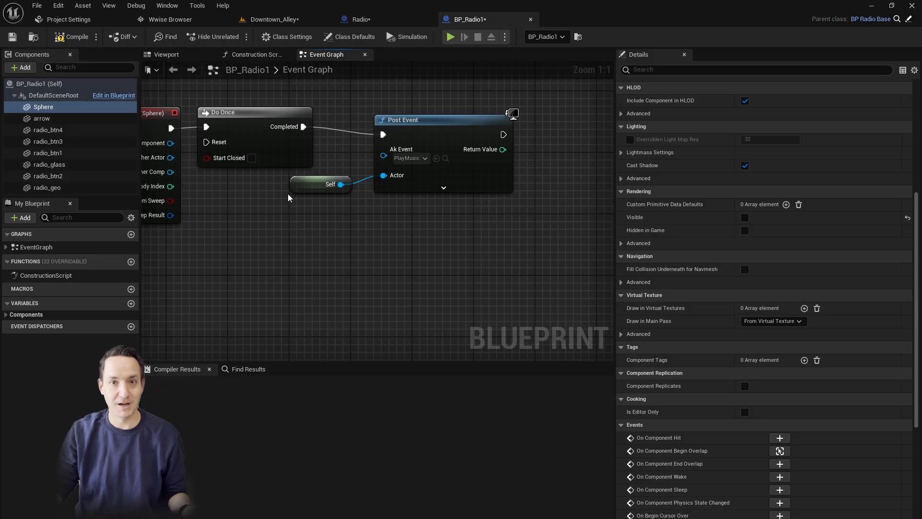
left_click_drag(259, 201, 381, 200)
left_click(72, 37)
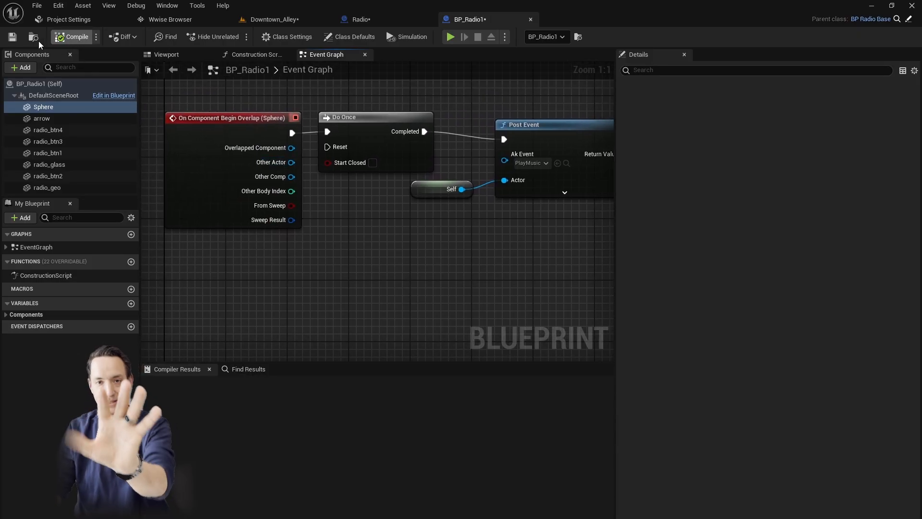
left_click(12, 36)
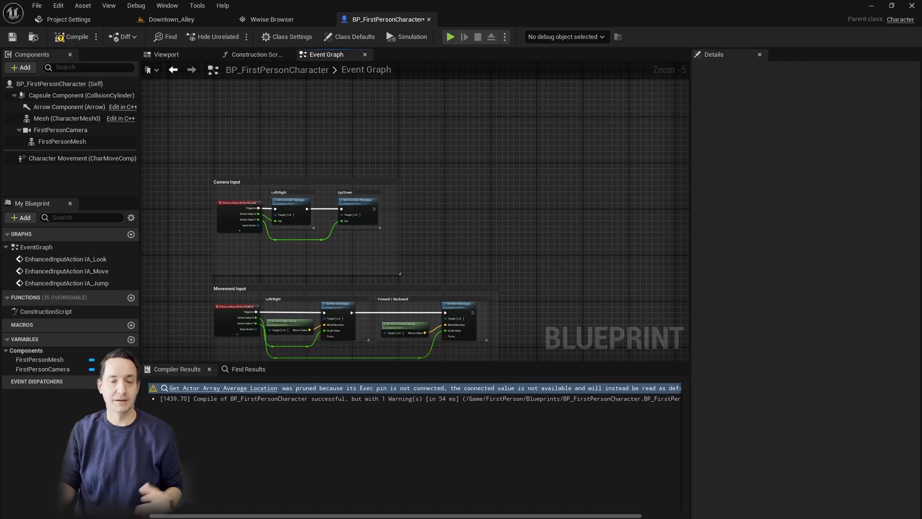
Step: Create a TraceFootstep function in BP_FirstPersonCharacter and connect its entry node to a Sphere Trace By Channel node
left_click(131, 297)
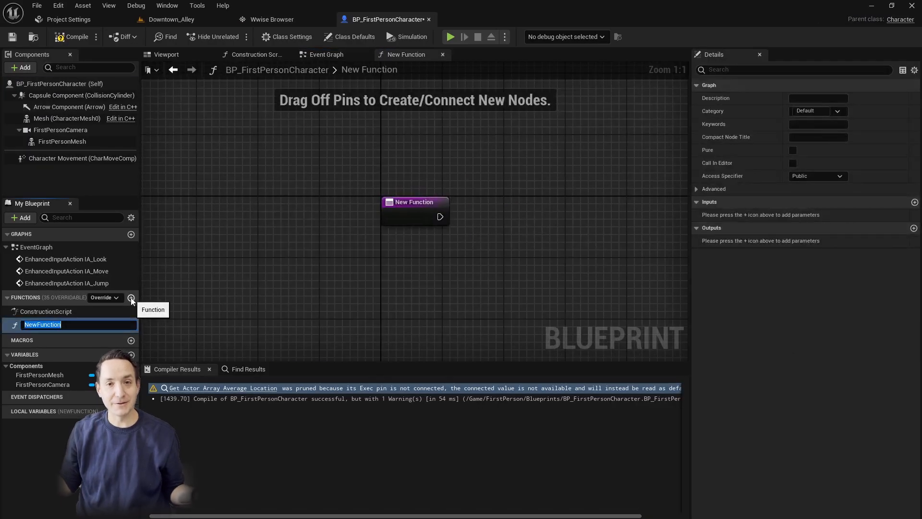
type("TraceFootstep")
key("Return")
left_click_drag(310, 203, 504, 204)
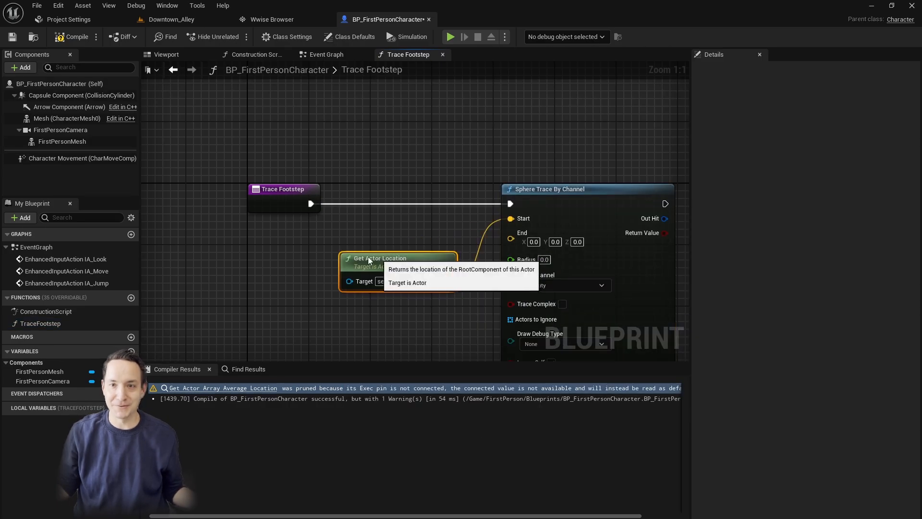
Step: Break the actor location vector, subtract the scaled capsule half height from Z for the sphere trace's end, and save the Blueprint
left_click_drag(354, 250, 316, 290)
type("bre")
key("Return")
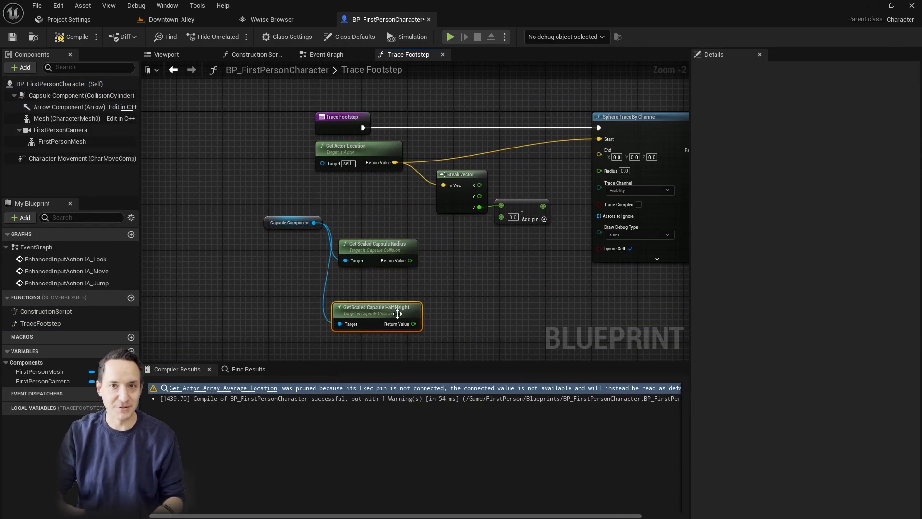
left_click_drag(413, 323, 484, 267)
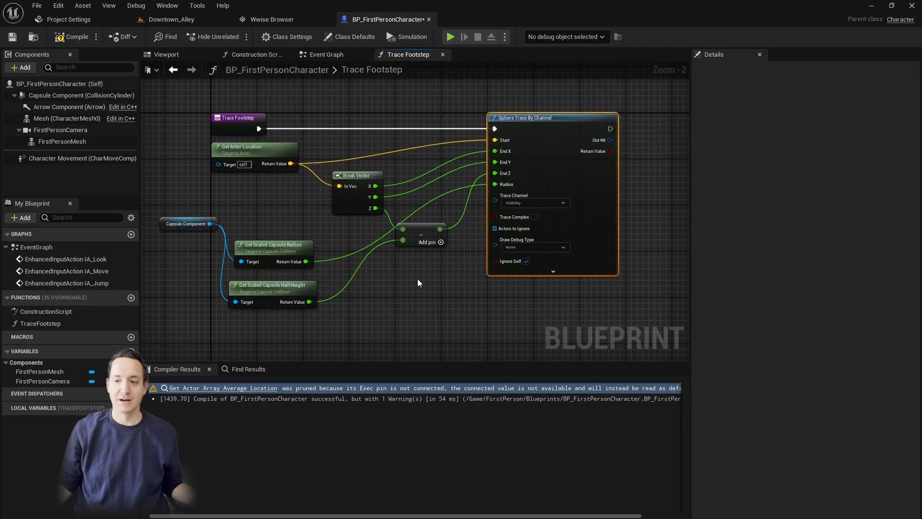
key("ctrl+s")
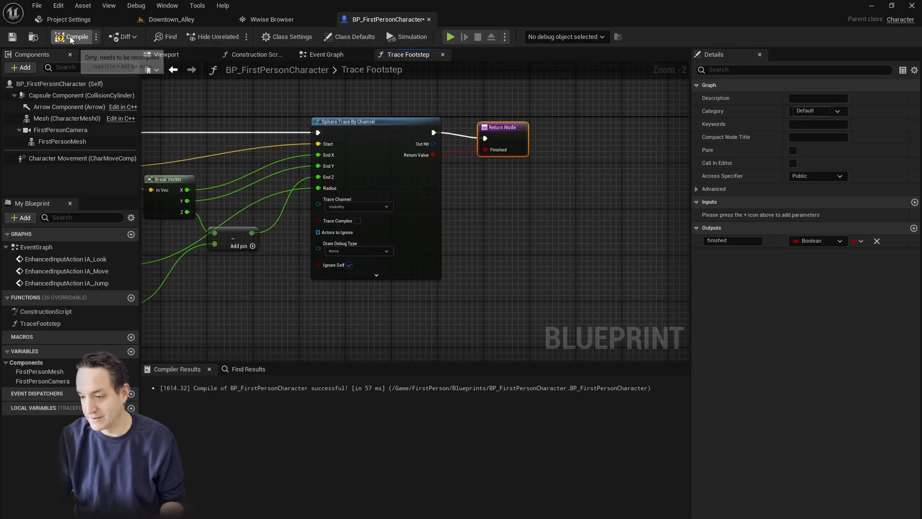
Step: Create a CheckFootstep function that calls Trace Footstep, branches on Finished and posts the Footstep event at the actor's location
left_click(131, 297)
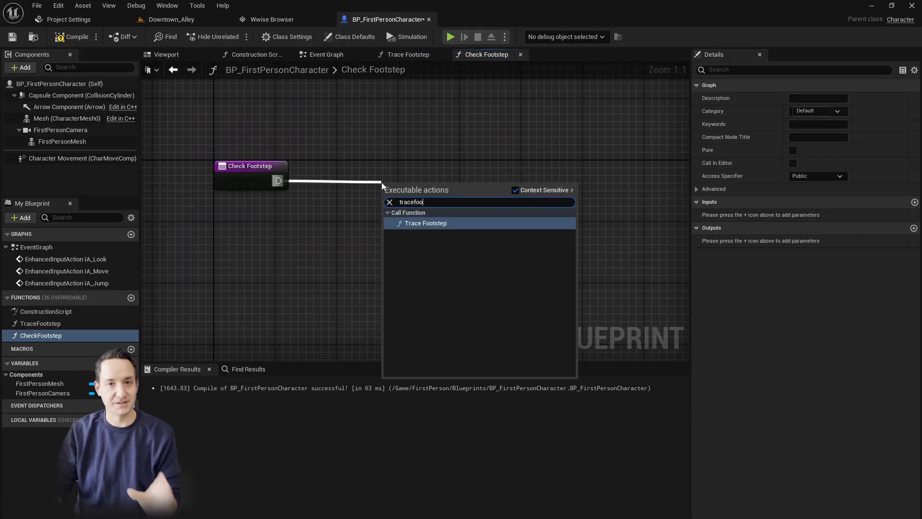
key("Return")
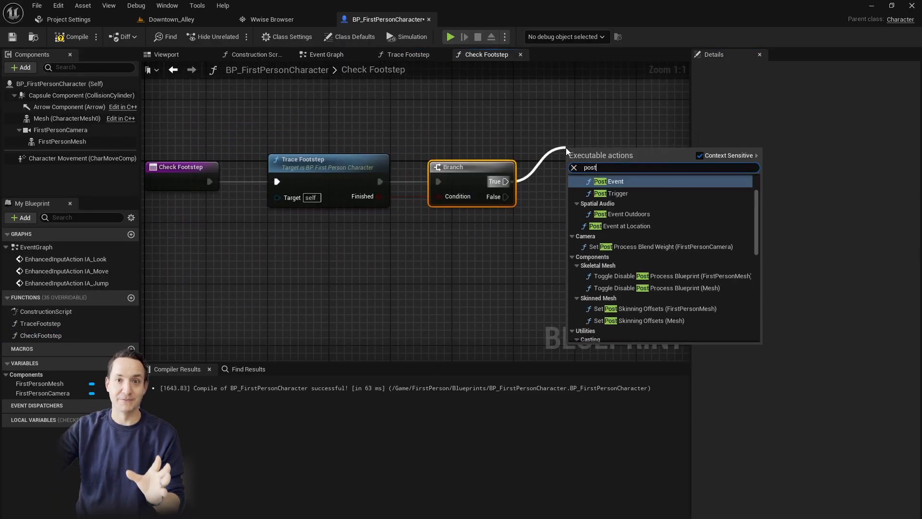
left_click(595, 187)
left_click_drag(569, 207, 449, 243)
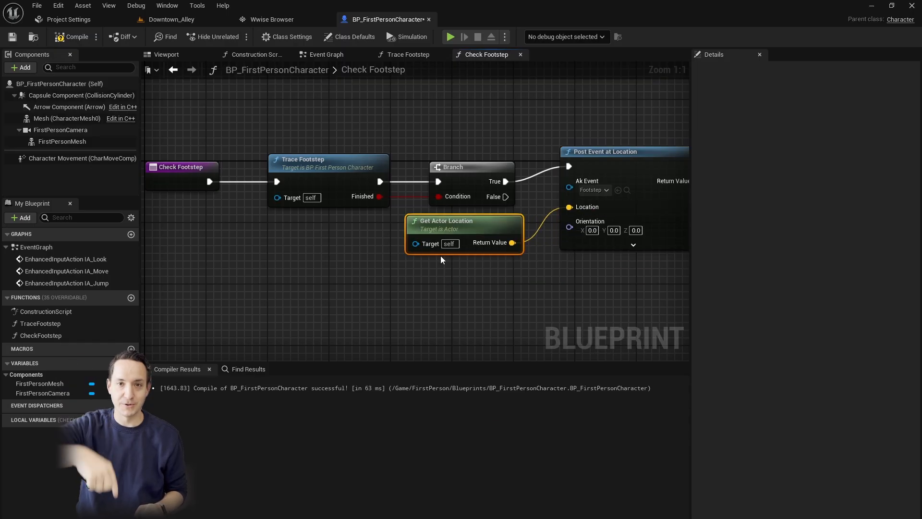
Step: Open the Footsteps timeline from the Event Graph and set its length to 1
scroll(441, 260, "down", 1)
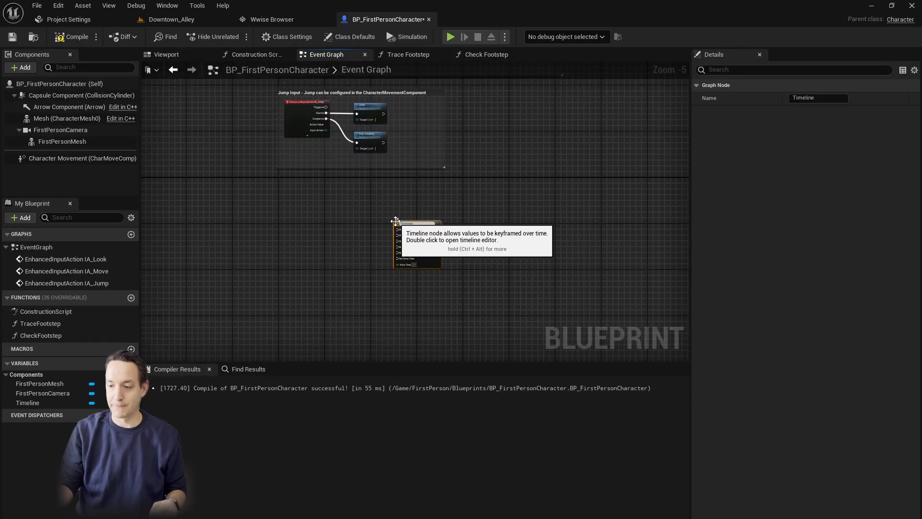
double_click(395, 220)
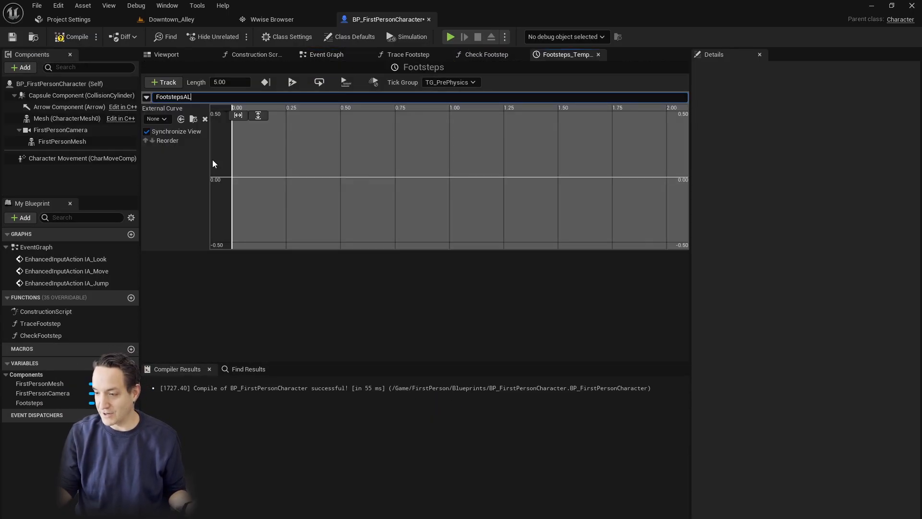
left_click(228, 86)
type("1")
key("Return")
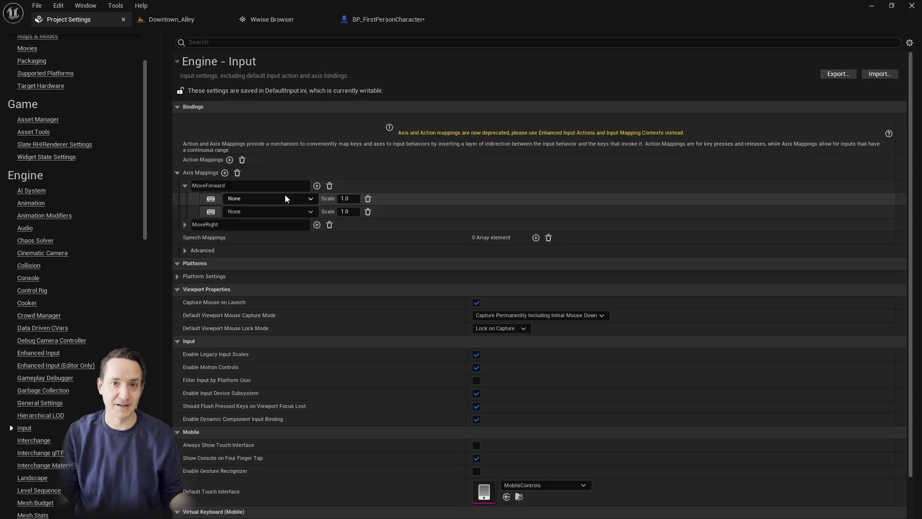
Step: Map MoveForward to W and S and MoveRight to A and D, driving Add Movement Input nodes with the actor's forward and right vectors
left_click(250, 212)
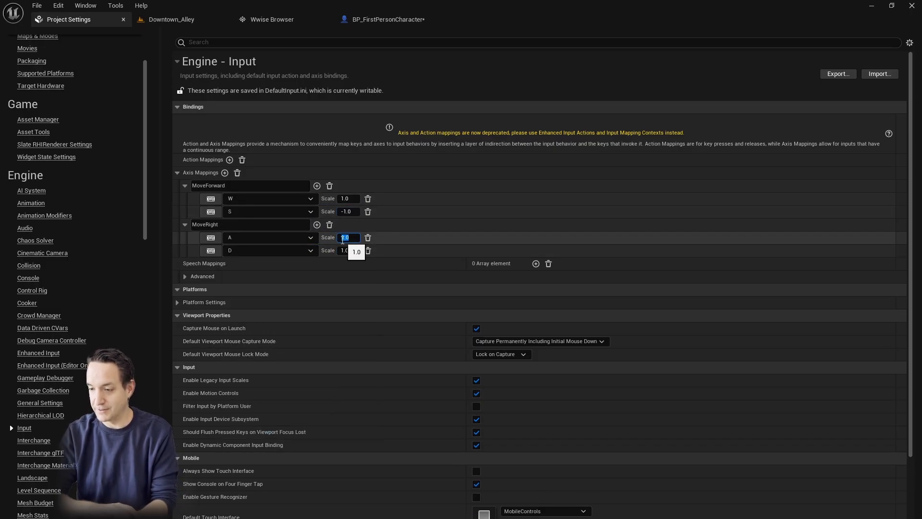
left_click(355, 23)
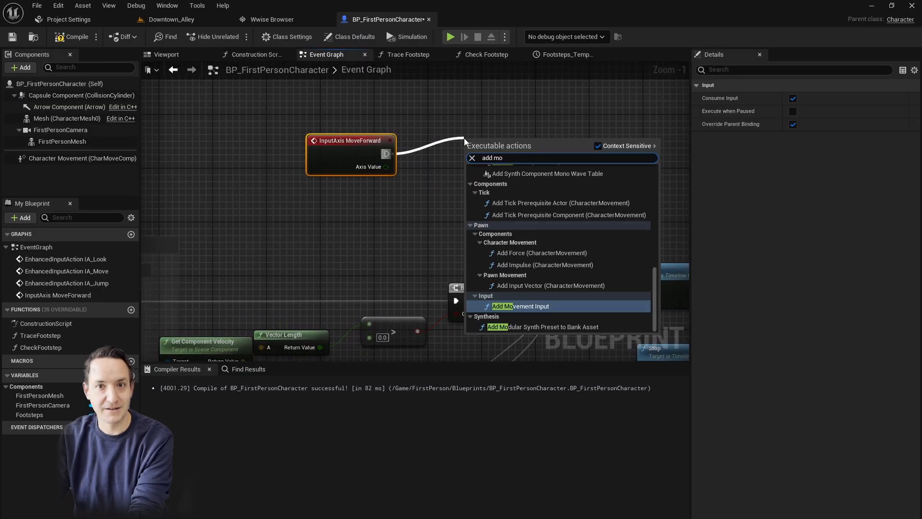
key("Return")
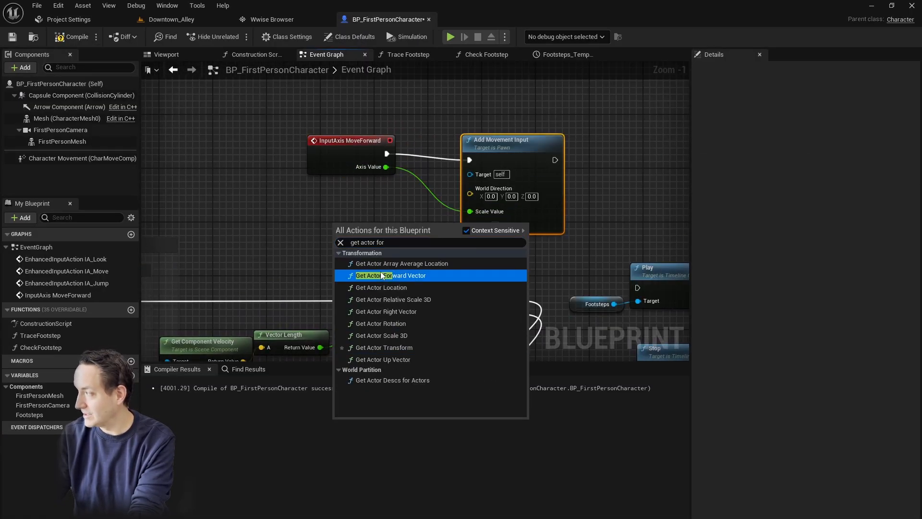
key("Return")
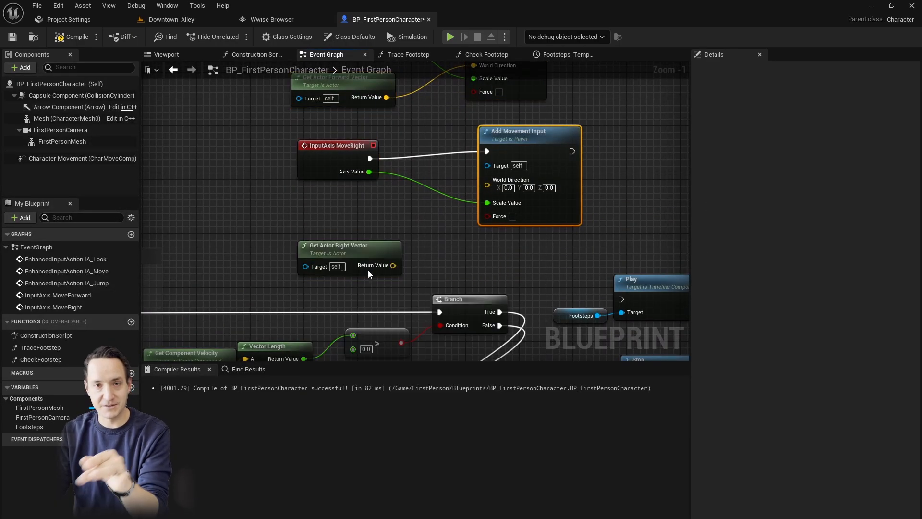
scroll(329, 267, "down", 6)
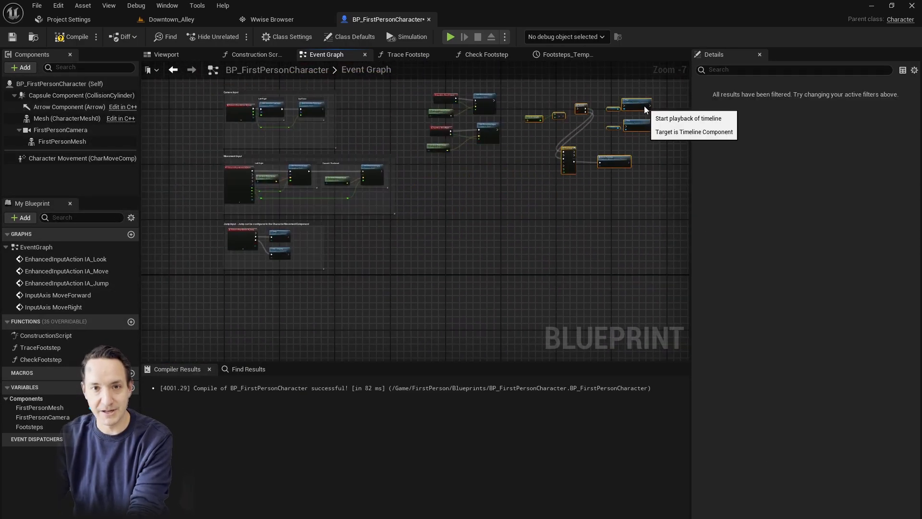
scroll(646, 109, "up", 5)
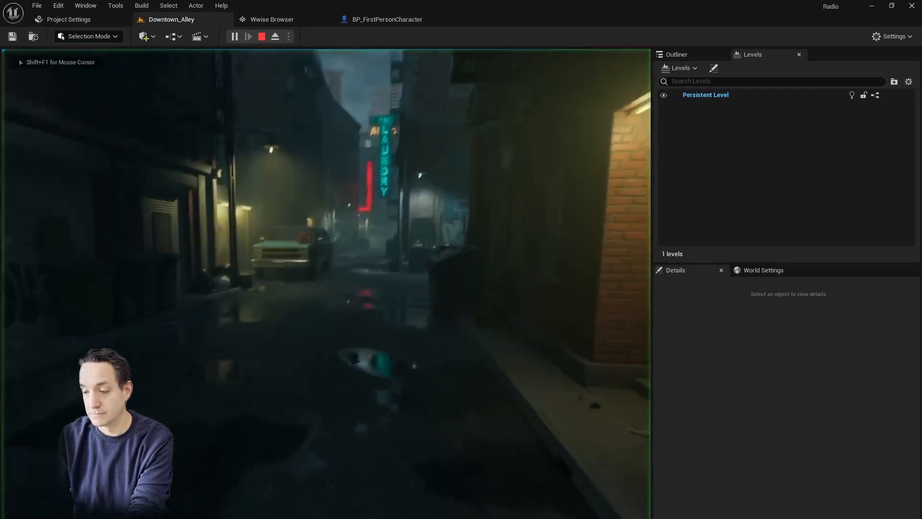
Step: Play-test the Downtown_Alley level by walking down the alley to the radio on the parked car, and stop the session
key("w")
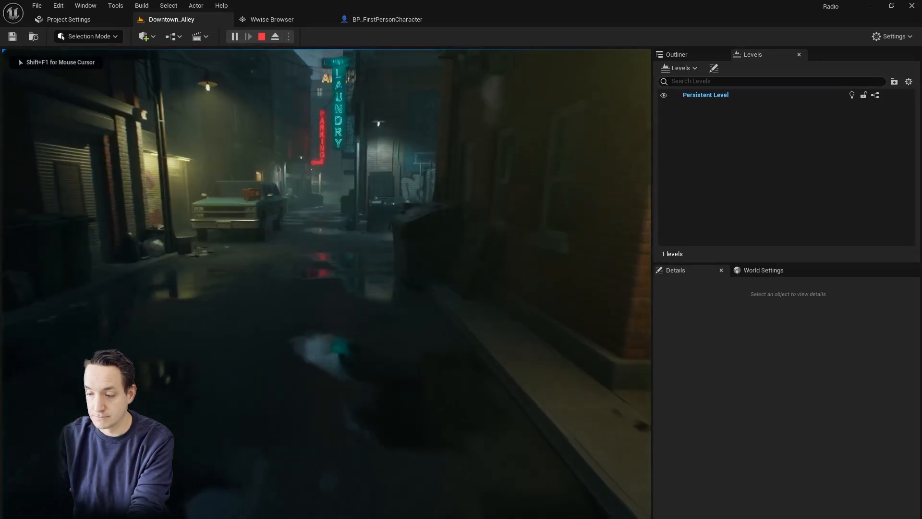
key("w")
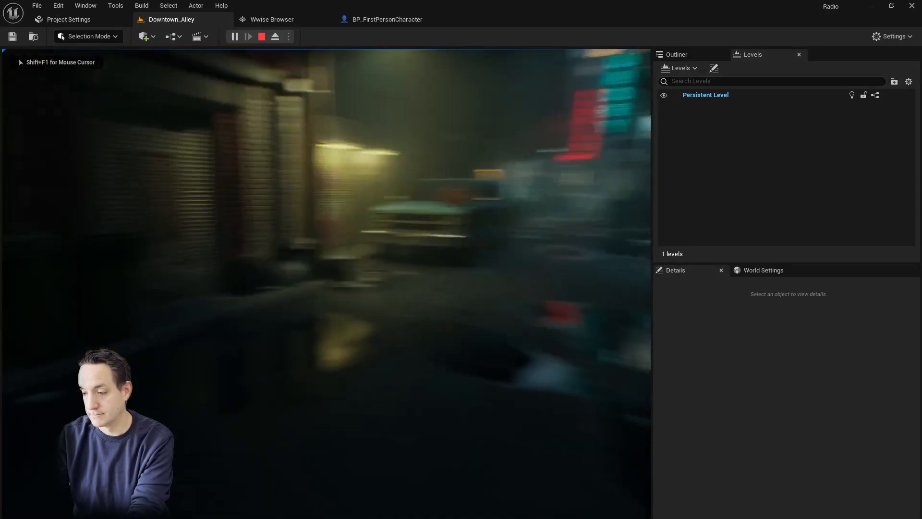
key("w")
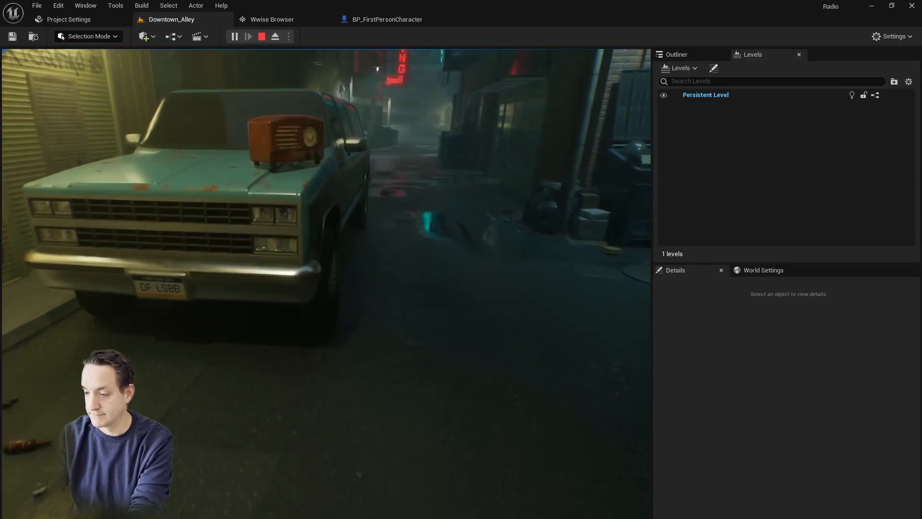
key("Escape")
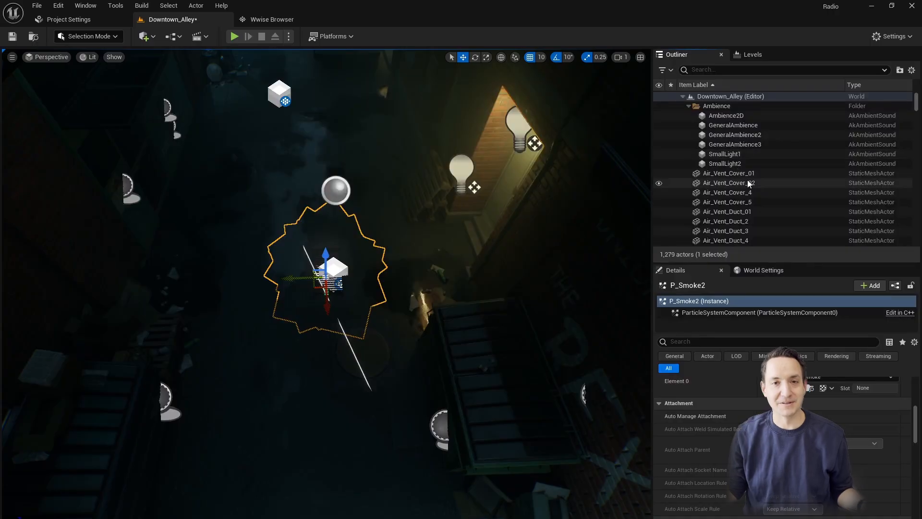
Step: Examine the placement of the GeneralAmbience3 and SmallLight1 ambient sounds in the alley and the smoke emitter beside the ambience
left_click(729, 146)
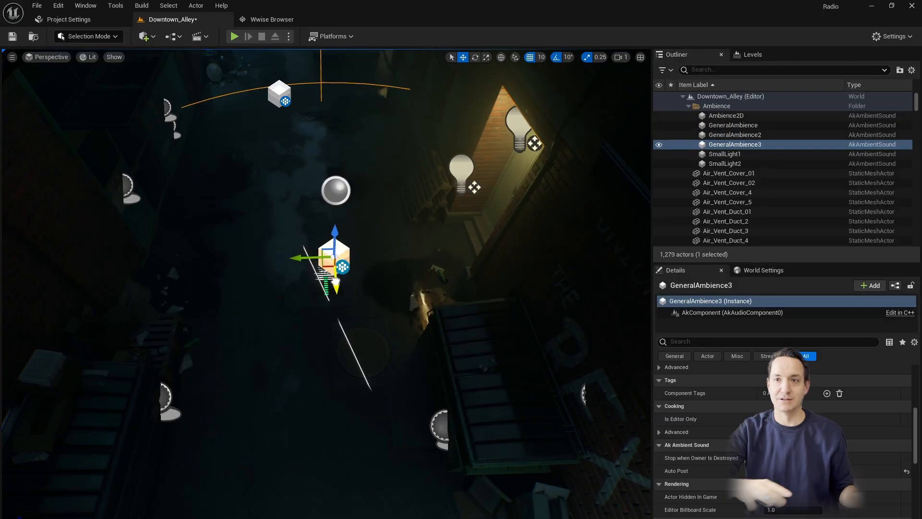
key("w")
mouse_move(310, 180)
left_mouse_down()
mouse_move(311, 125)
mouse_move(310, 180)
left_mouse_up()
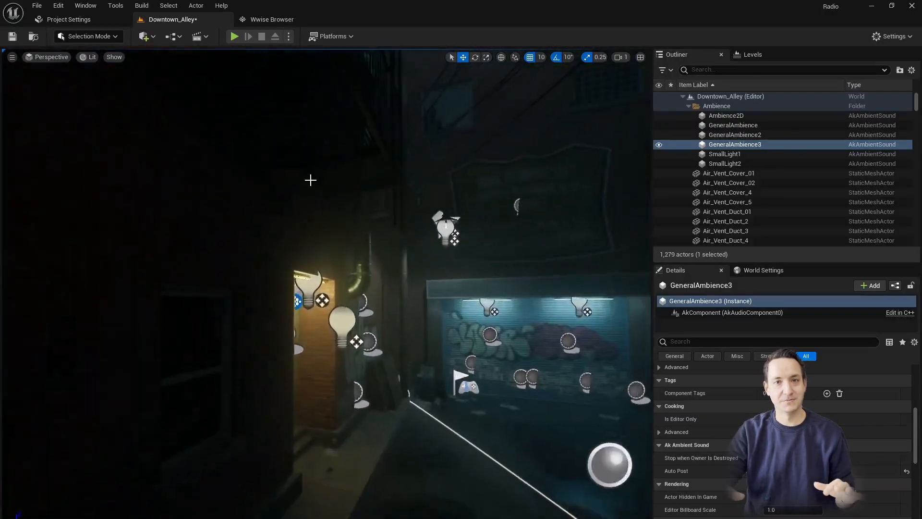
left_click(288, 288)
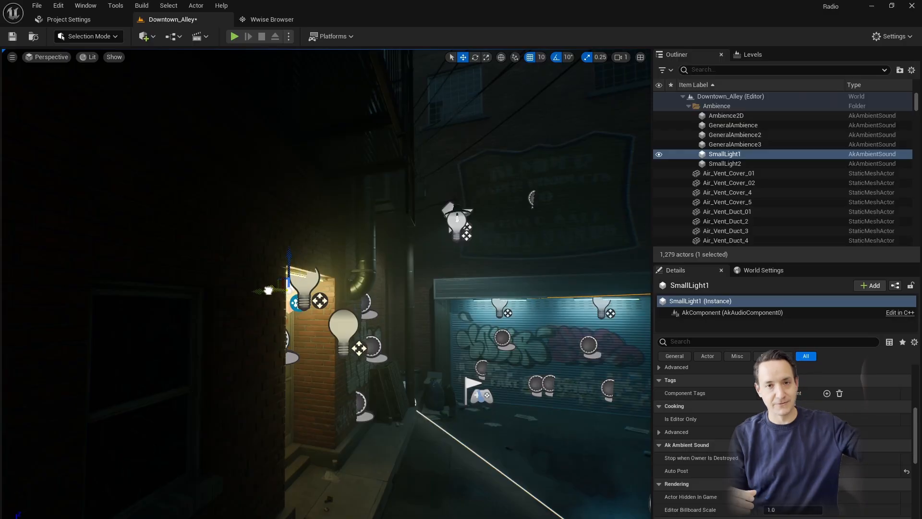
key("s")
left_click_drag(347, 289, 399, 331)
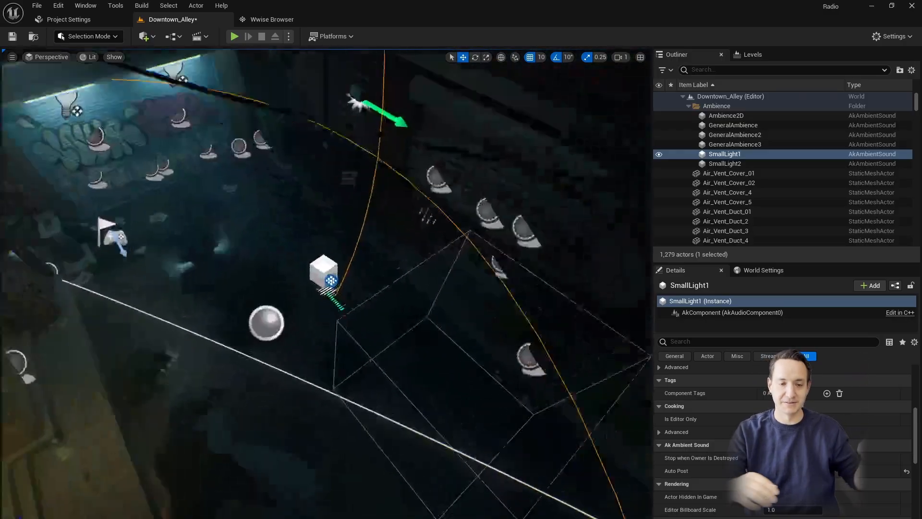
left_click(323, 242)
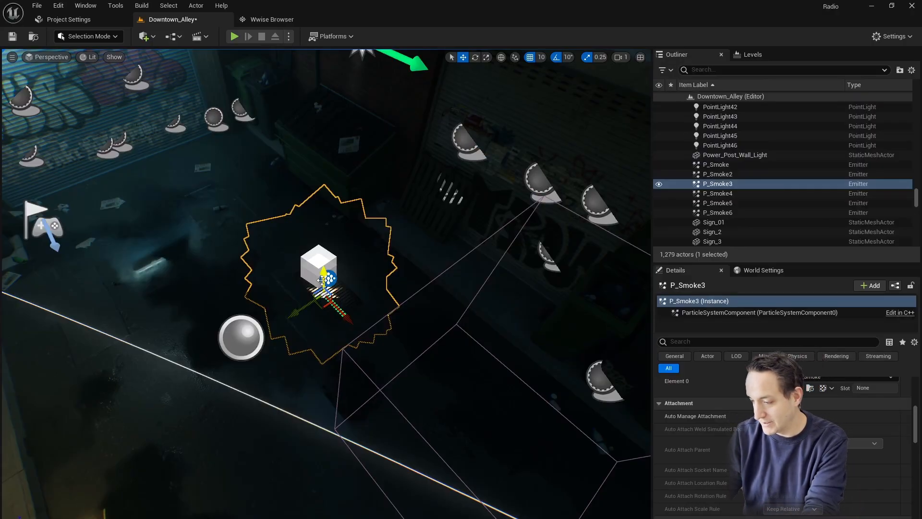
Step: Switch to Wwise and add a point at about -12 dB midway along the BigLight attenuation's volume curve
key("alt+Tab")
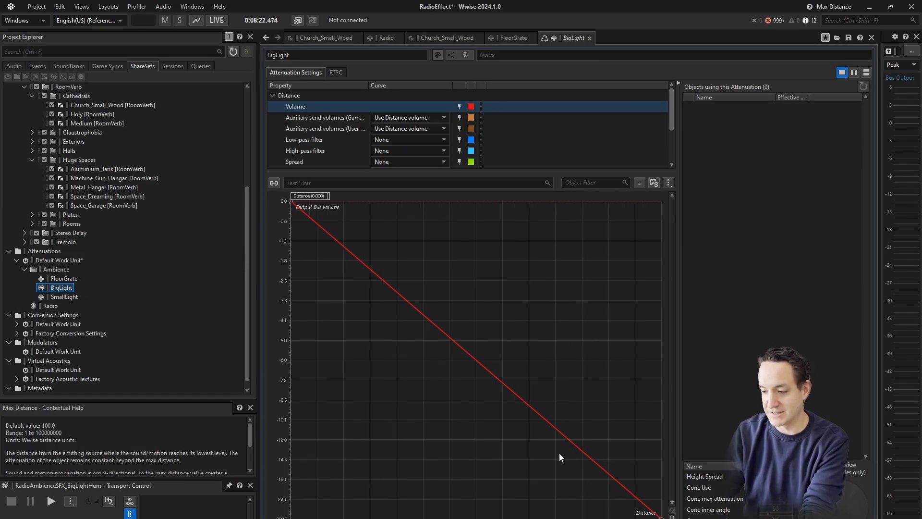
double_click(531, 407)
left_click_drag(532, 407, 490, 427)
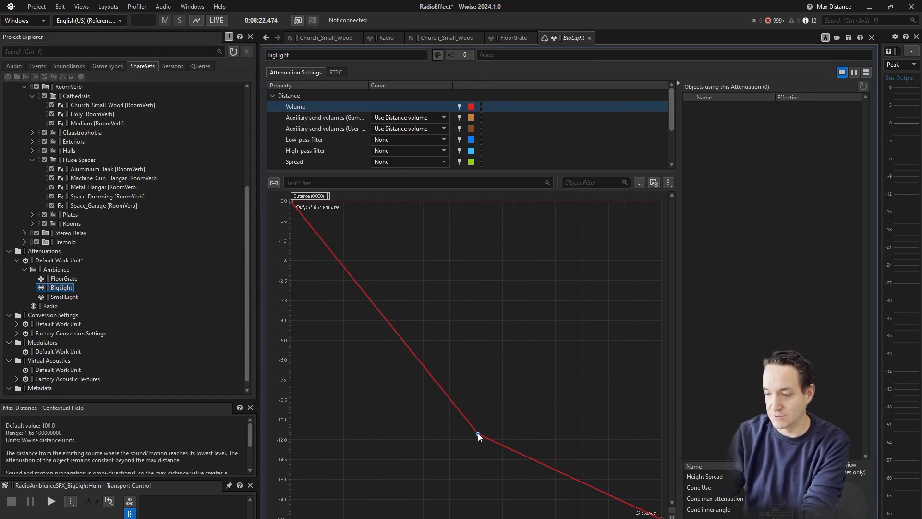
Step: Assign the BigLight attenuation to the RadioAmbienceSFX_BigLightHum sound
left_click(14, 66)
left_click(97, 170)
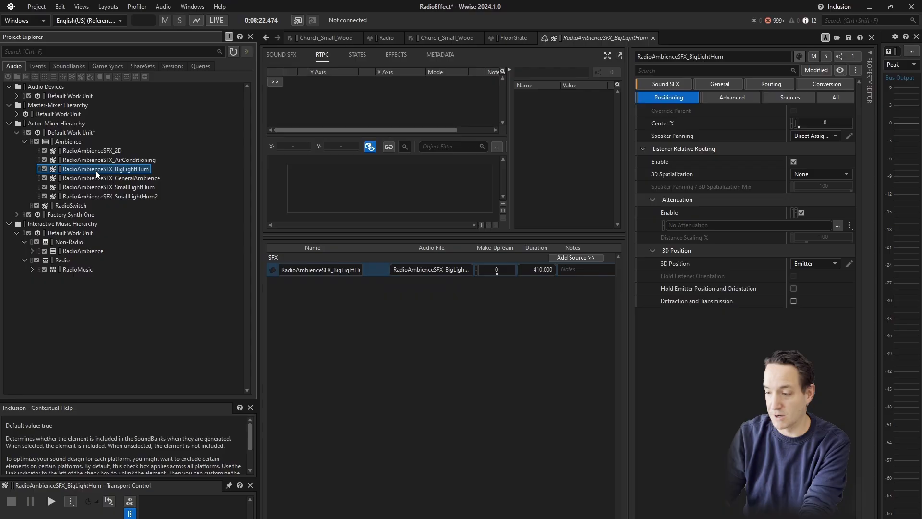
left_click(838, 226)
left_click(540, 406)
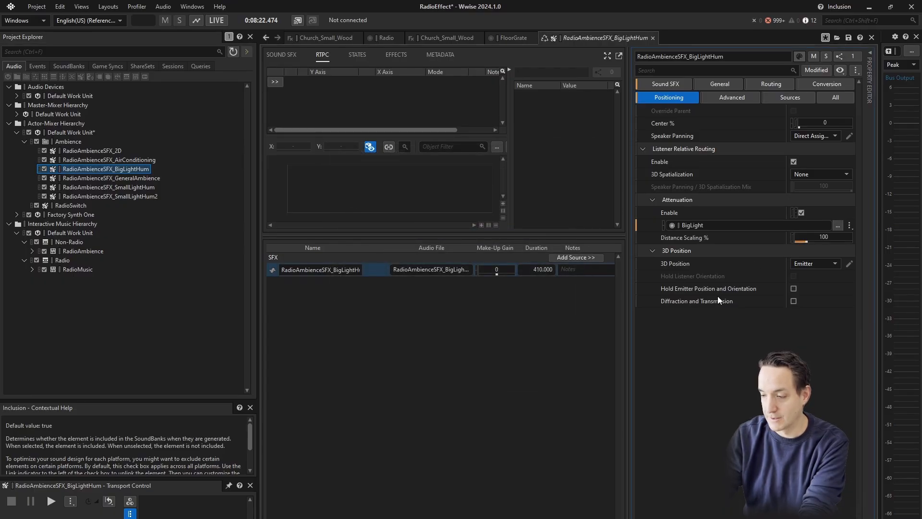